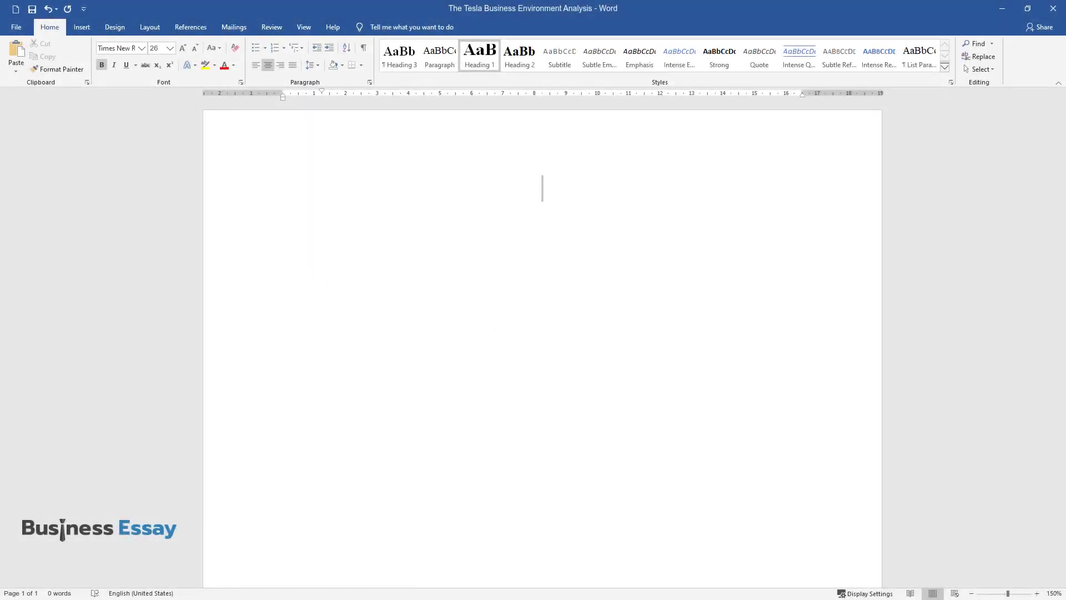
- Enter the title 'The Tesla Business Environment Analysis' and begin the body with 'TESLA is a sustainable…'
{"action": "type", "text": "The Tesla Bu"}
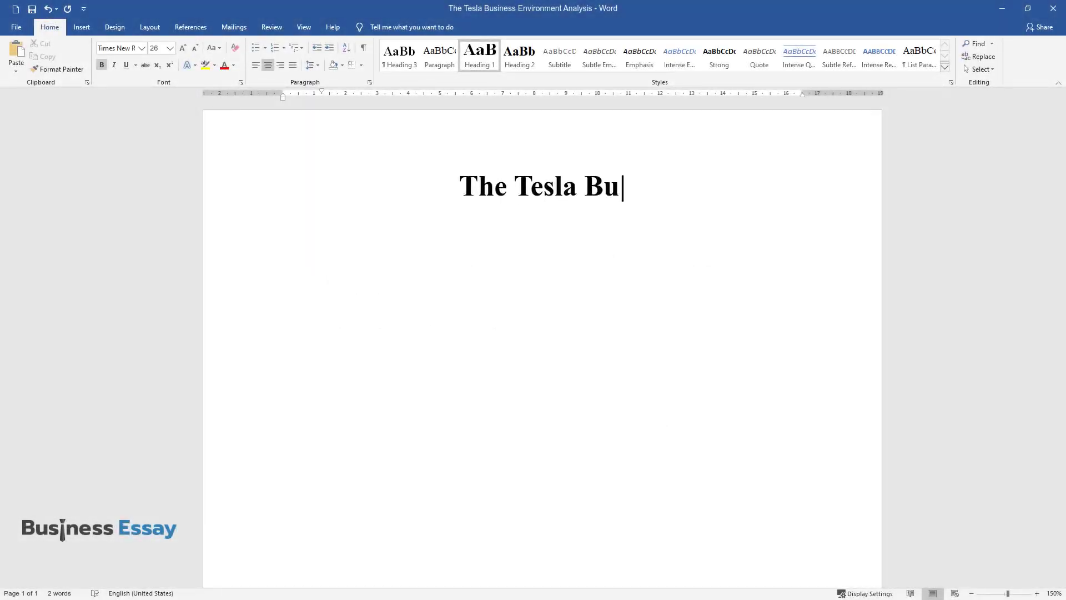
{"action": "type", "text": "siness Environment Analysis"}
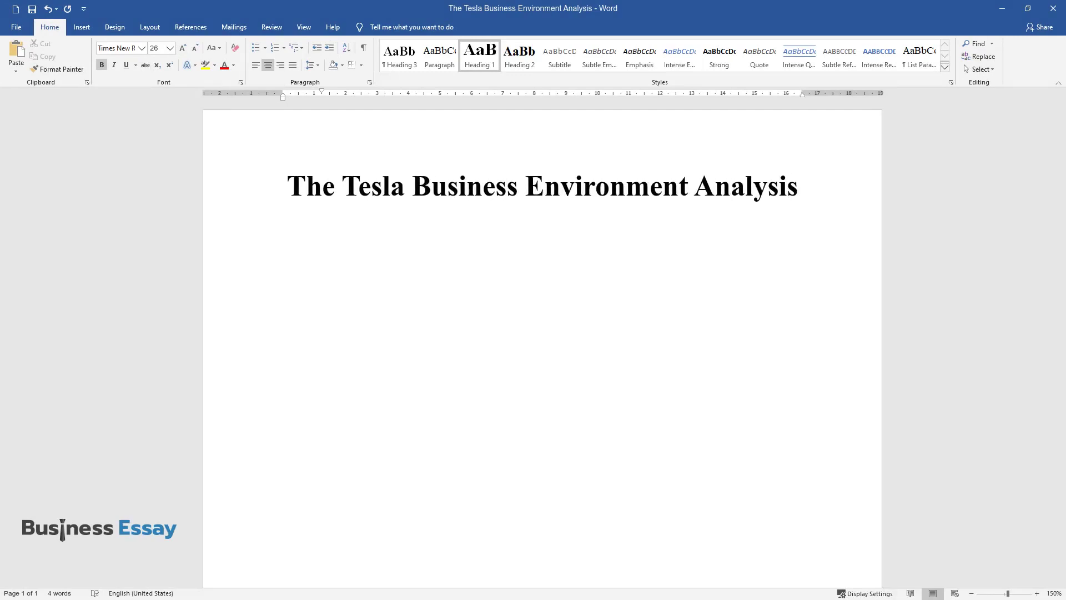
{"action": "key", "text": "Return"}
{"action": "type", "text": "TESLA is a"}
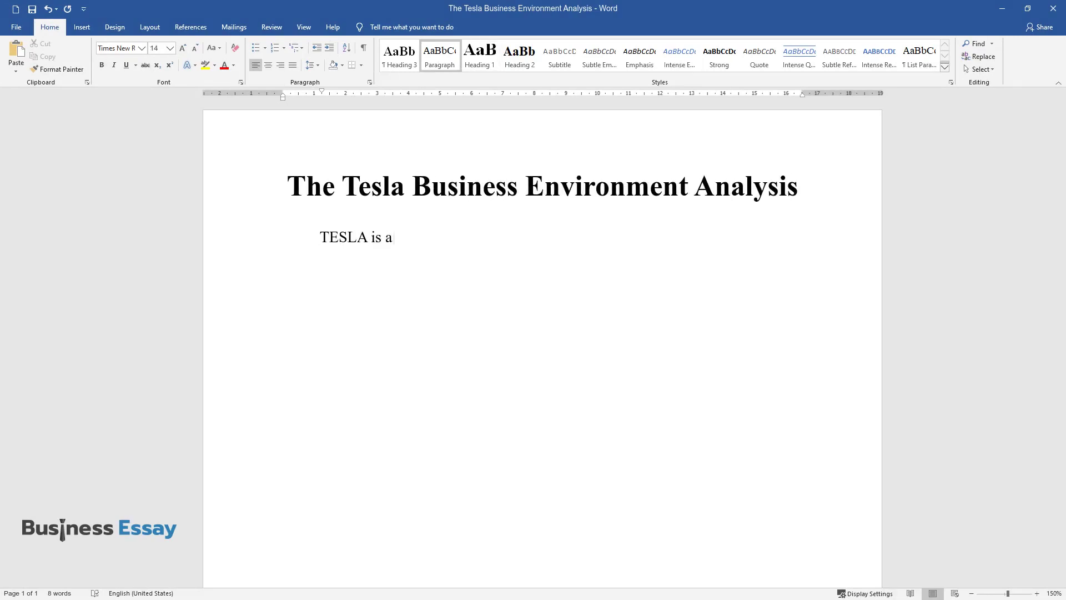
{"action": "type", "text": " sustainable and successful organiza"}
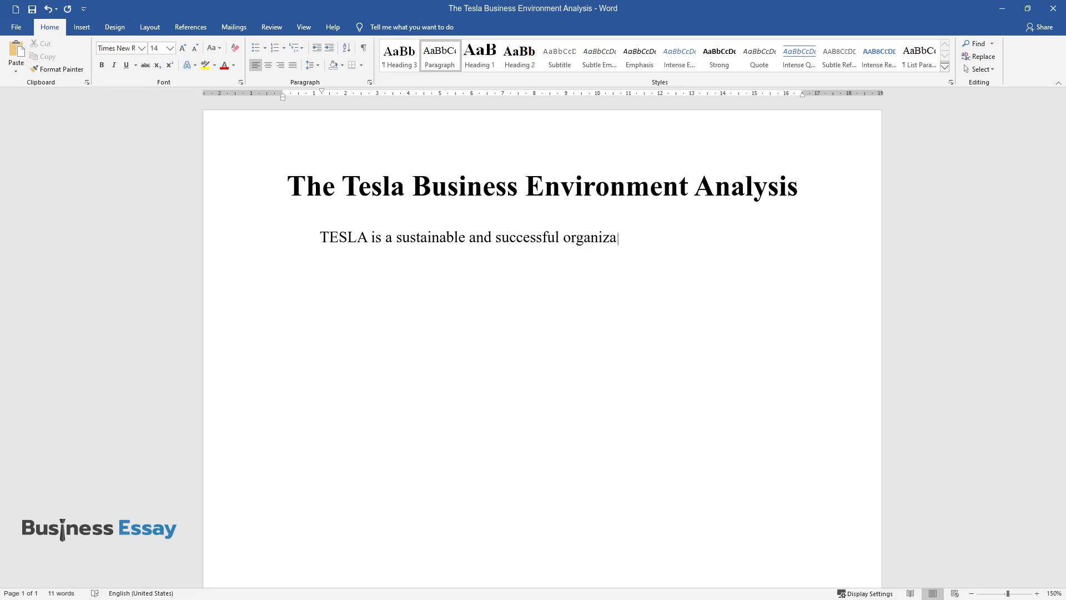
{"action": "type", "text": "tion that can be an example for othe"}
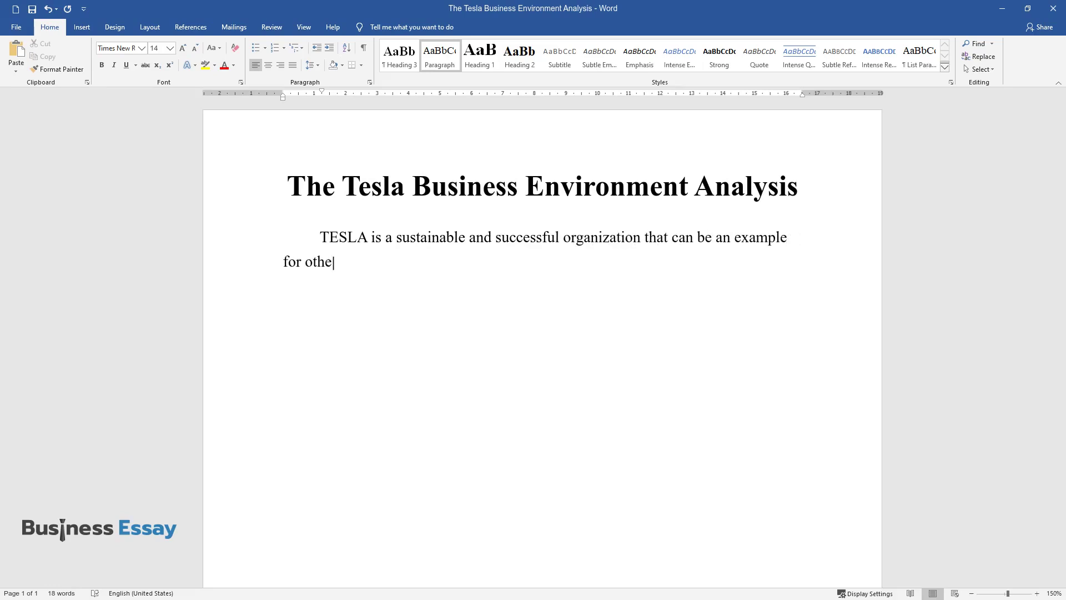
{"action": "type", "text": "r start-ups and businesses in the a"}
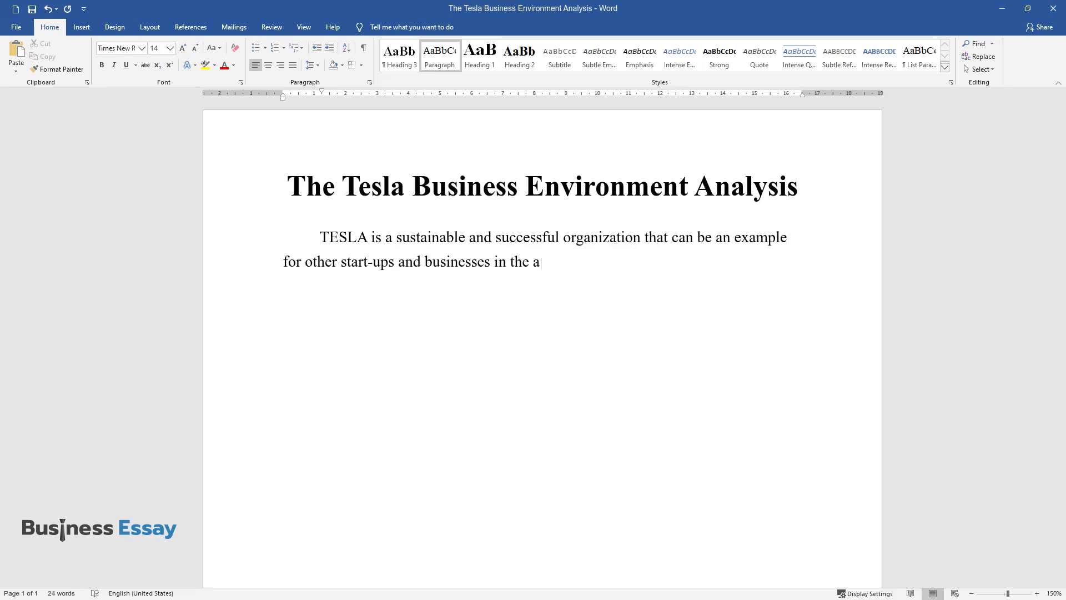
{"action": "type", "text": "uto industry. The most striking adva"}
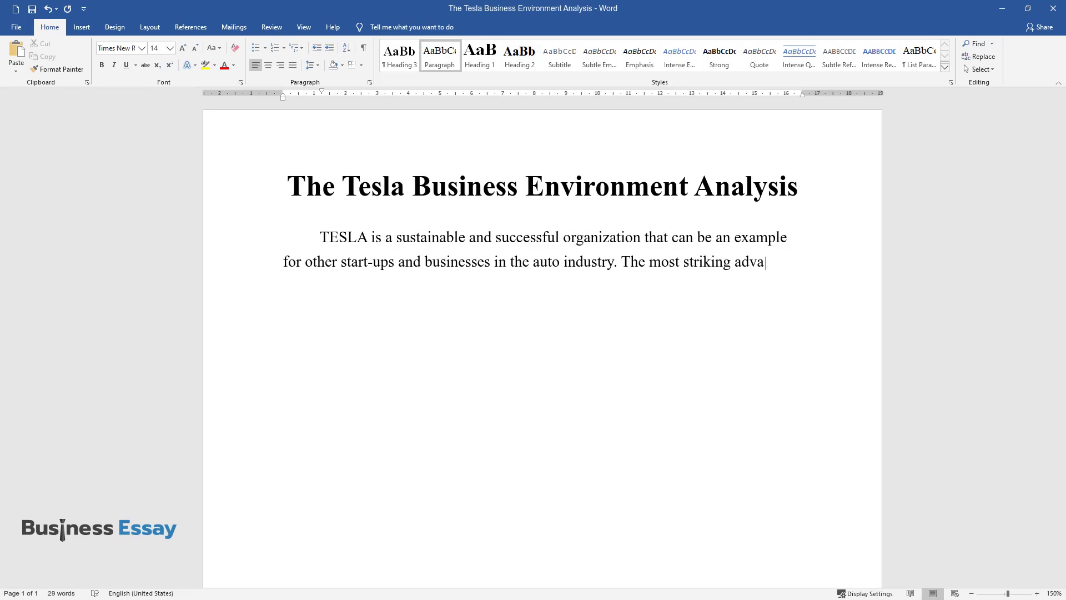
{"action": "type", "text": "ntage of the company is not only Elo"}
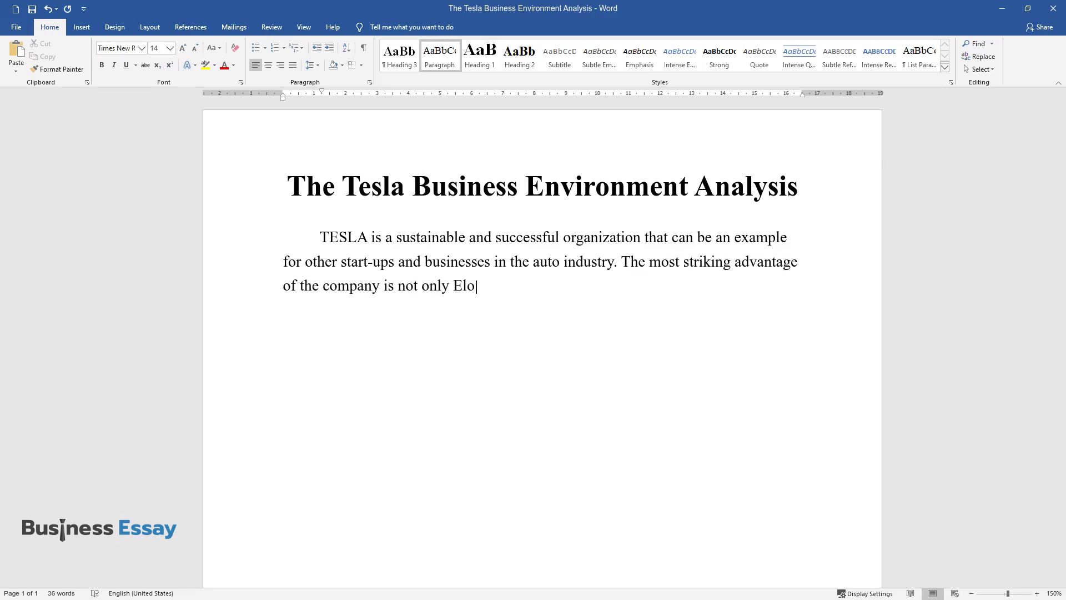
{"action": "type", "text": "n Musk's ability to enter new marke"}
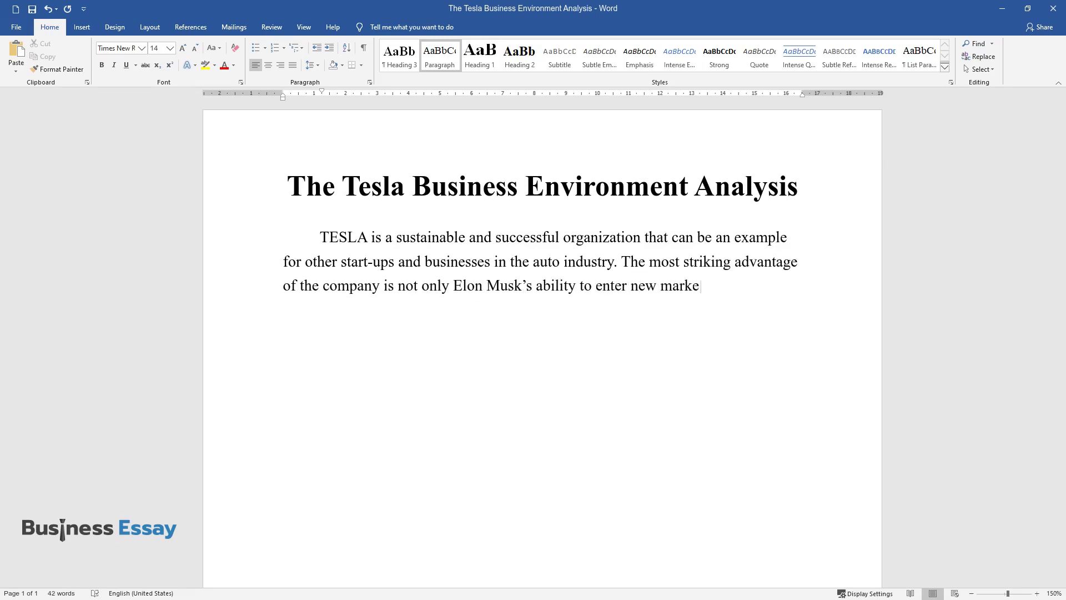
{"action": "type", "text": "ts and expand production volumes but also its focus on providing a more"}
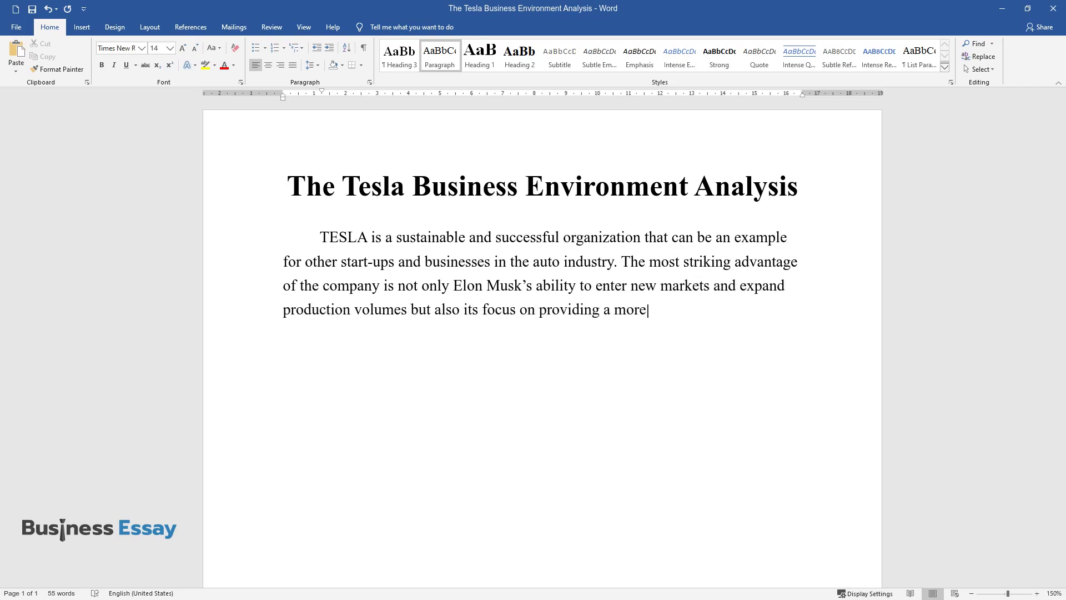
{"action": "type", "text": " sustainable future for our planet. I"}
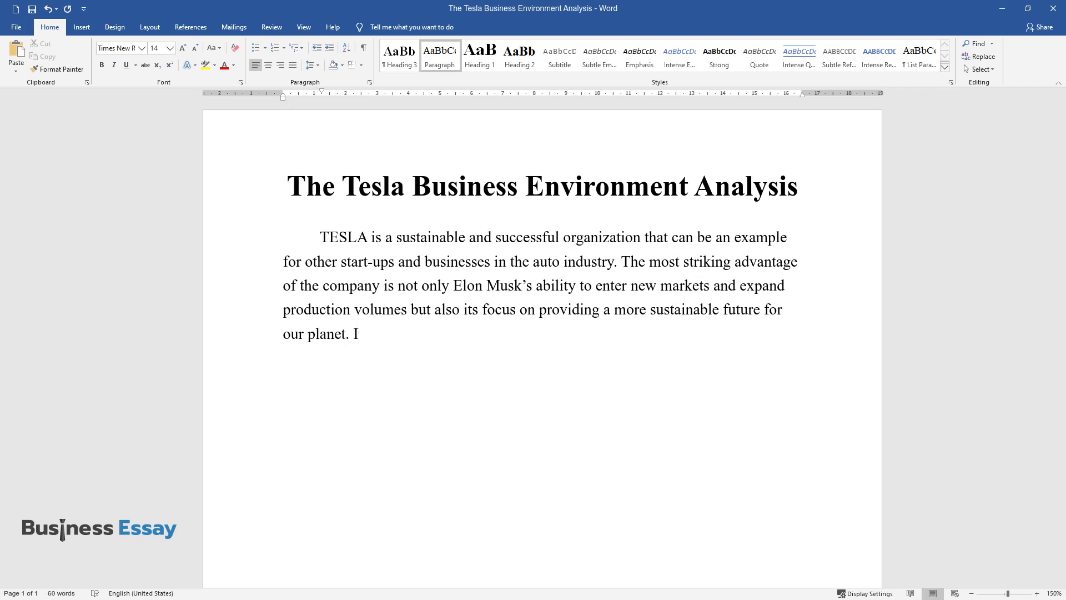
{"action": "type", "text": "t is necessary to list the most sig"}
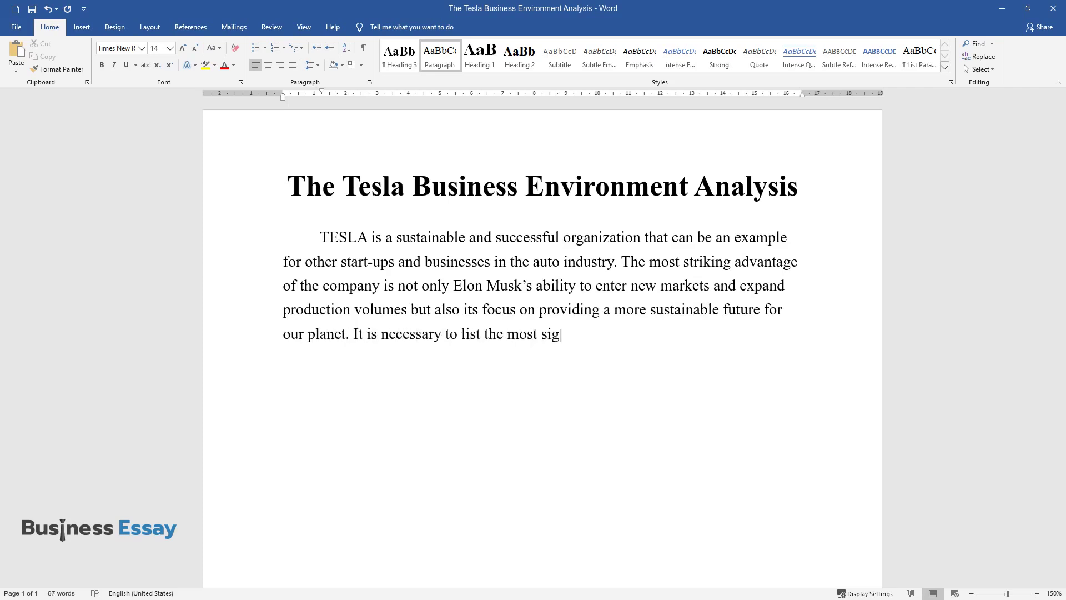
{"action": "type", "text": "nificant PESTLE forces that affect T"}
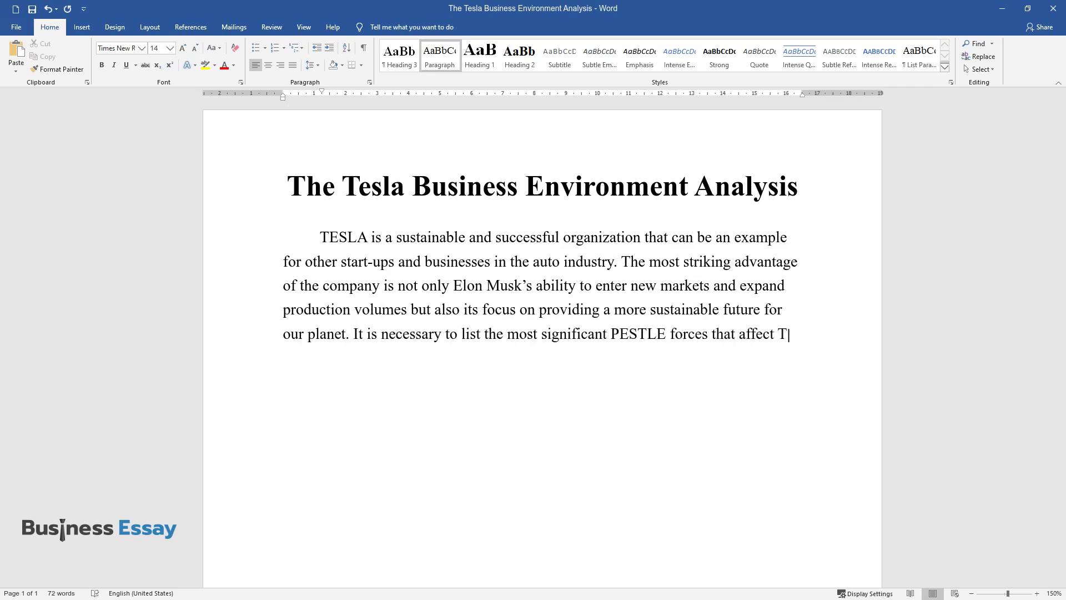
{"action": "type", "text": "ESLA to understand how they affect the organization’s activities."}
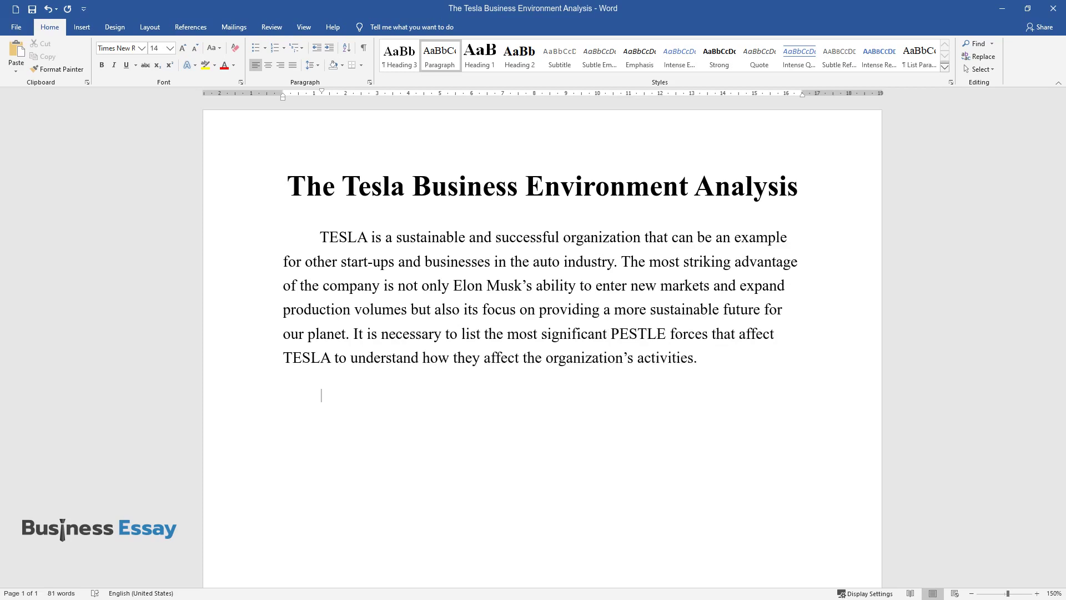
{"action": "type", "text": "Political and leg"}
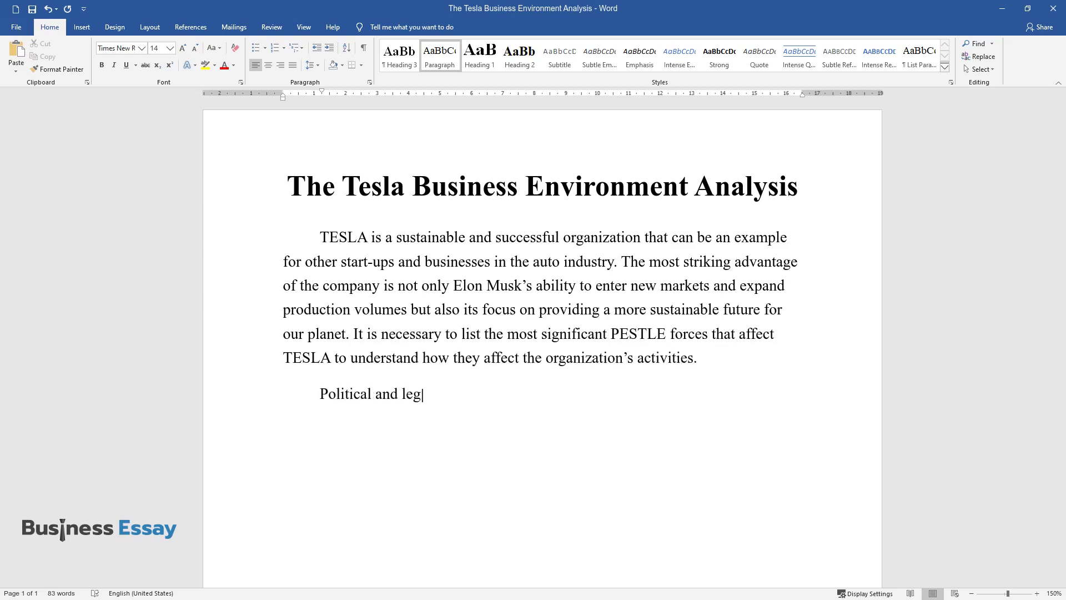
{"action": "type", "text": "al forces that impact the TESLA Com"}
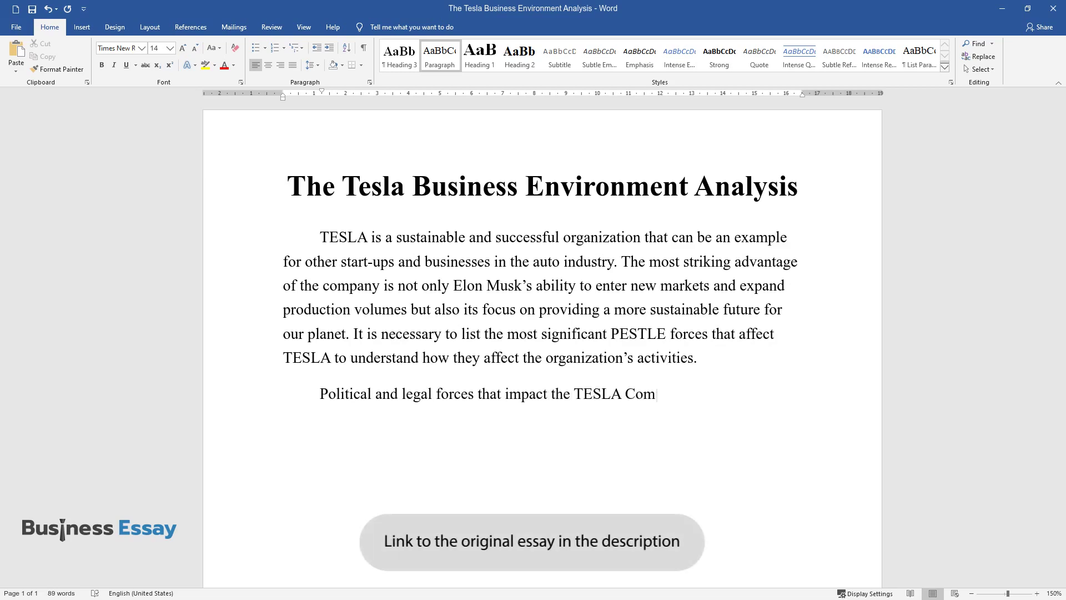
{"action": "type", "text": "pany include the influence of the g"}
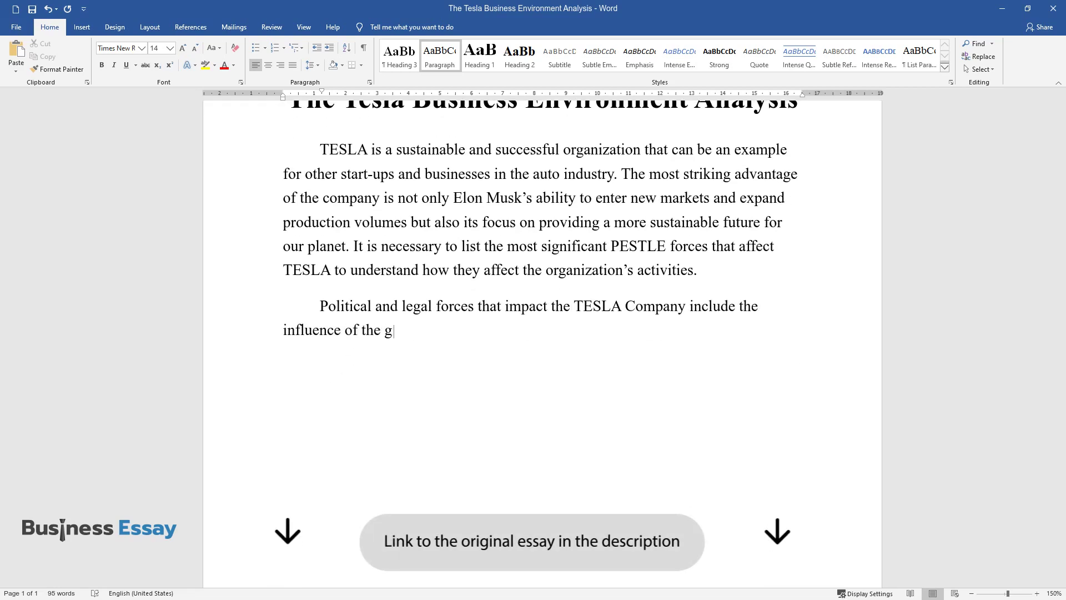
{"action": "type", "text": "overnments of the states in which "}
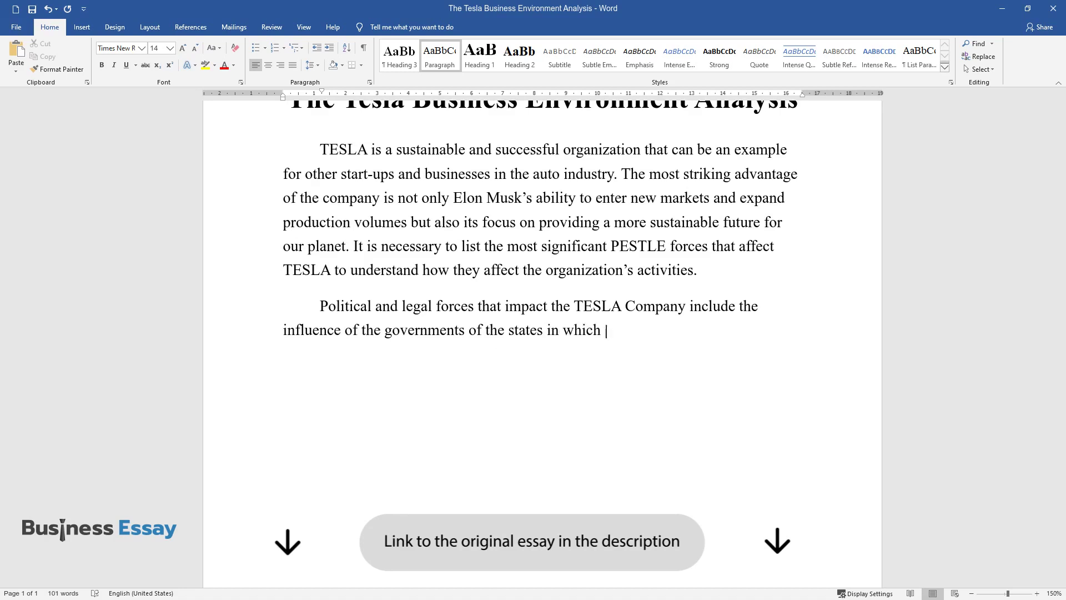
{"action": "type", "text": "the company’s factories and markets are located. In advanced "}
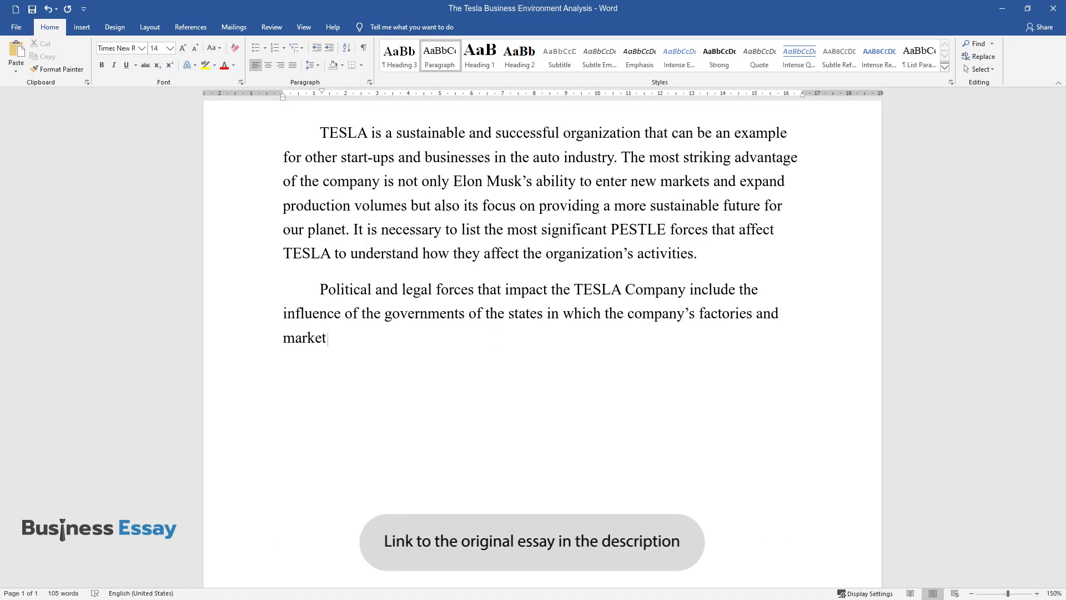
{"action": "type", "text": "economie"}
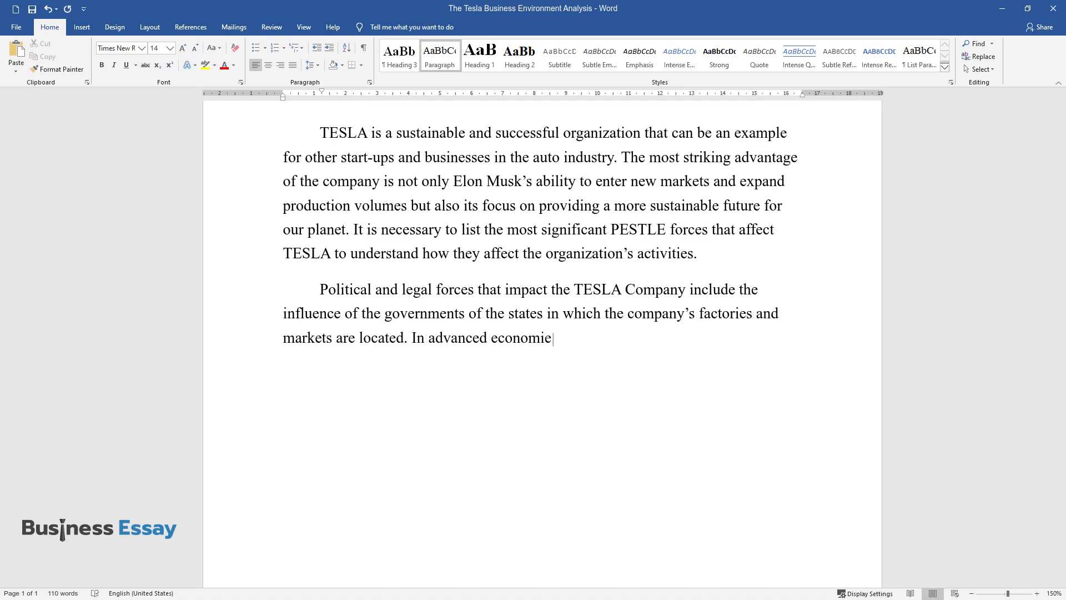
{"action": "type", "text": "s such as the US, EU, or China, lo"}
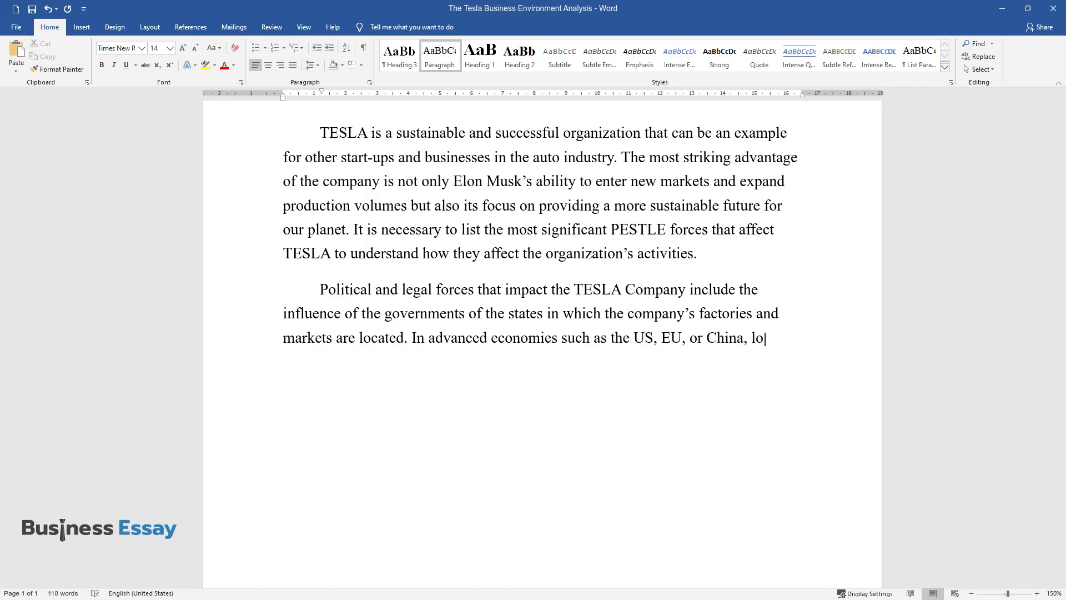
{"action": "type", "text": "cal policies such as taxes on produ"}
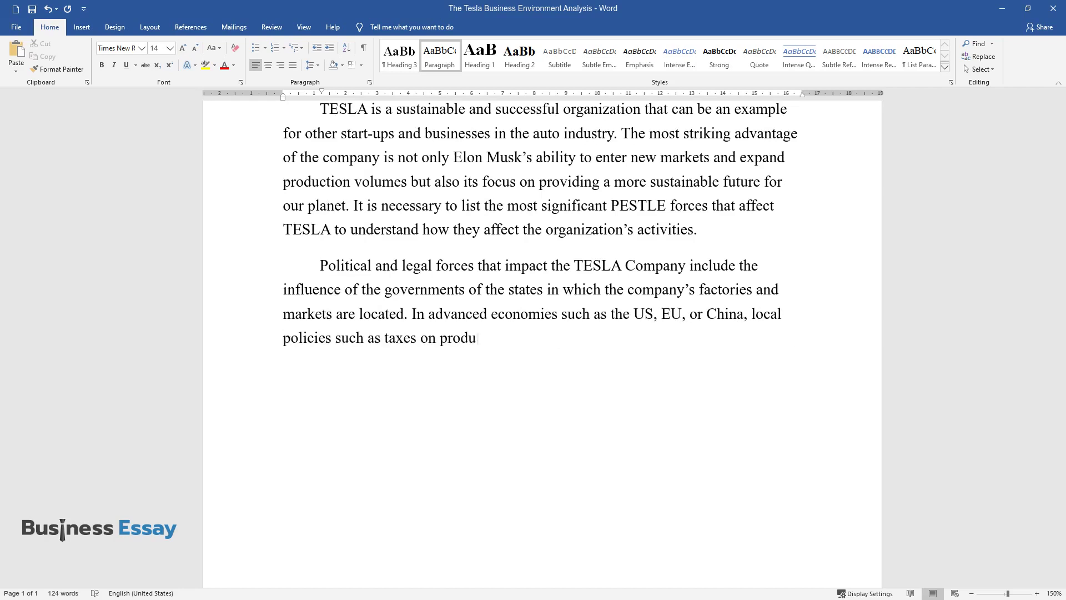
{"action": "type", "text": "ction and sales or financial repor"}
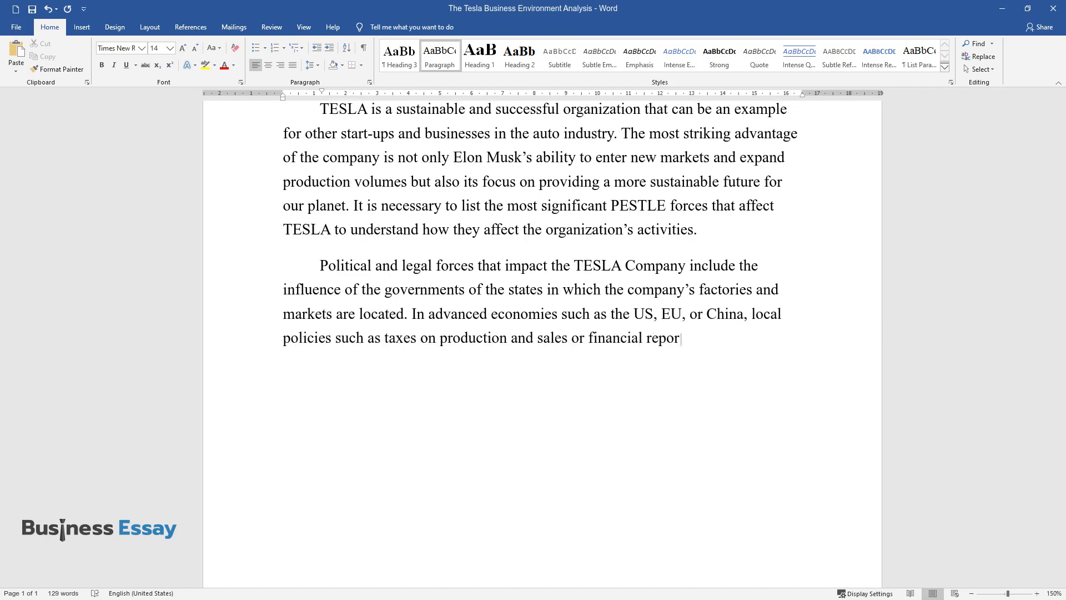
{"action": "type", "text": "ting requirements may have the grea"}
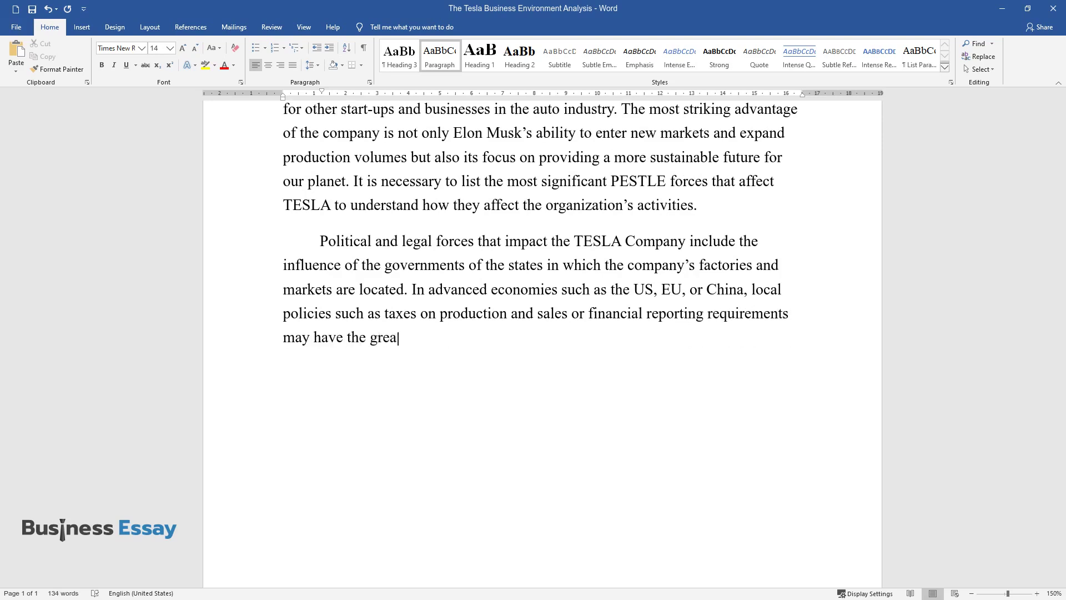
{"action": "type", "text": "test impact. At the same time, in "}
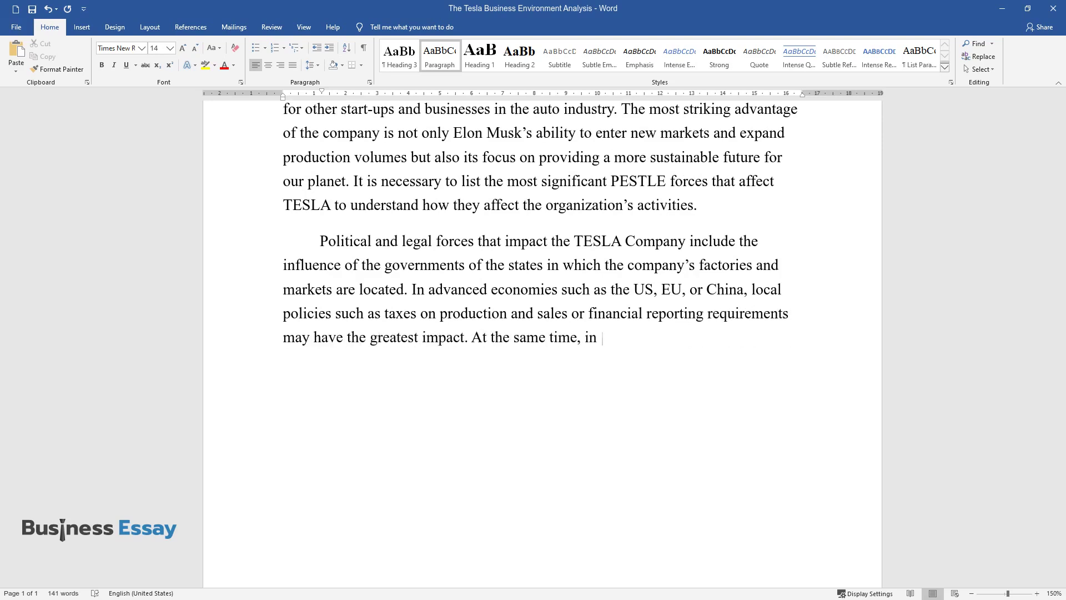
{"action": "type", "text": "developing economies where there a"}
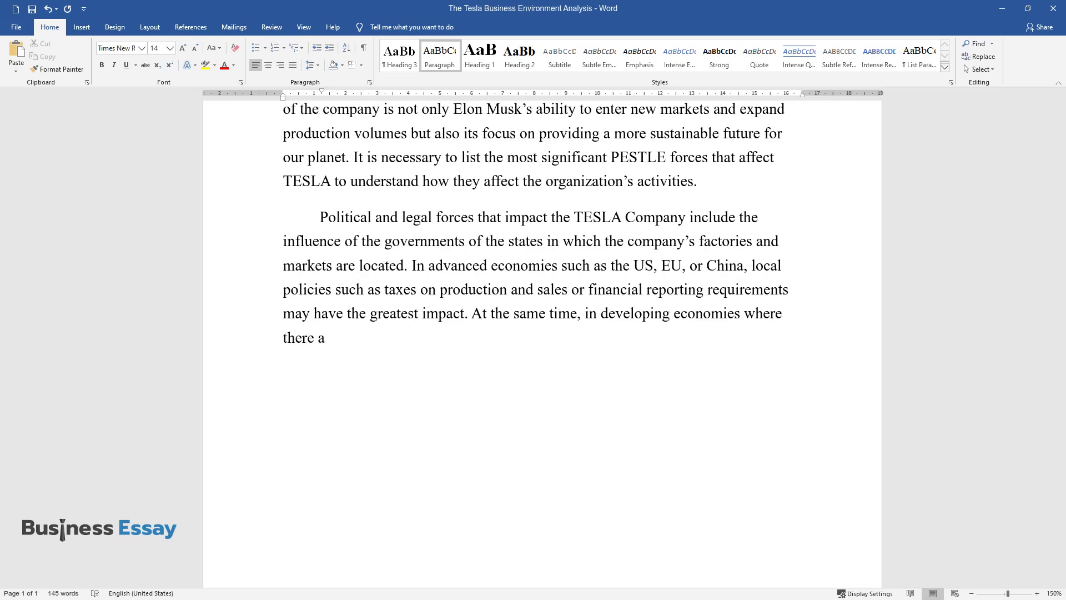
{"action": "type", "text": "re problems with corruption, this c"}
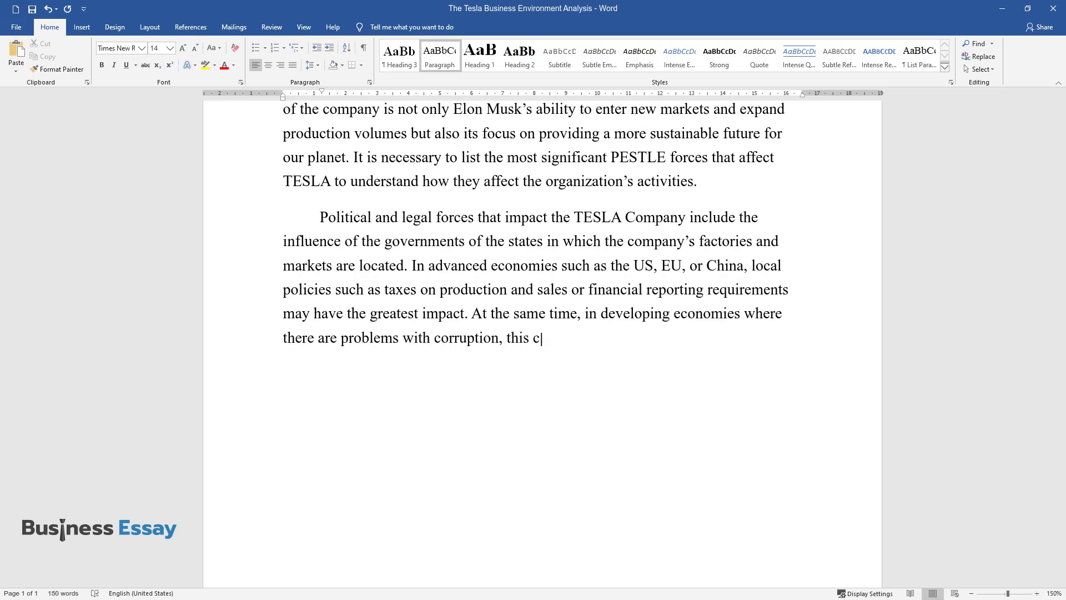
{"action": "type", "text": "an become an obstacle to the format"}
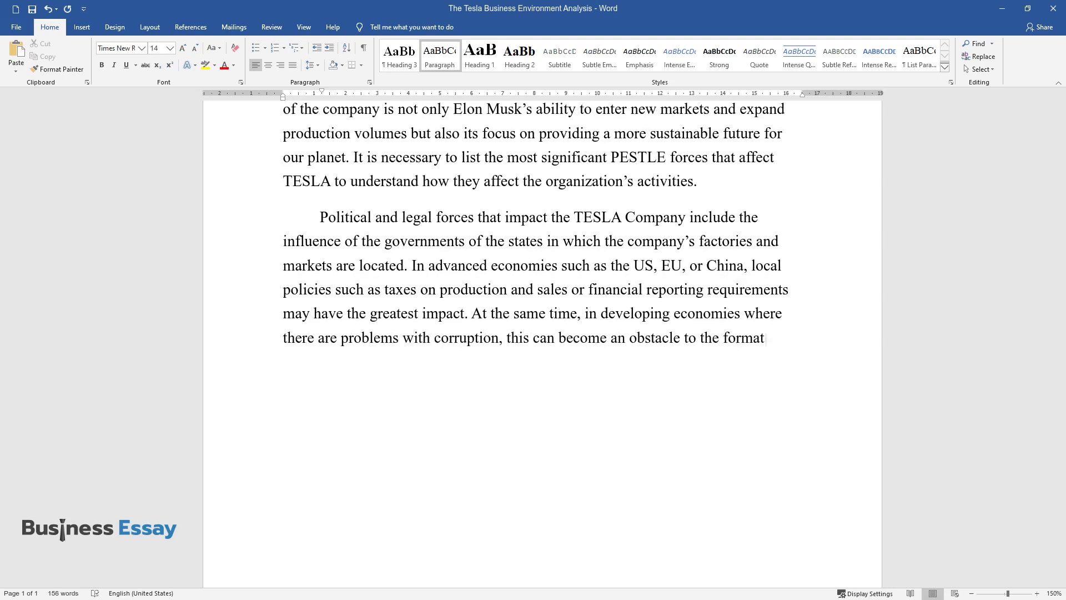
{"action": "type", "text": "ion of a stable market or the loca"}
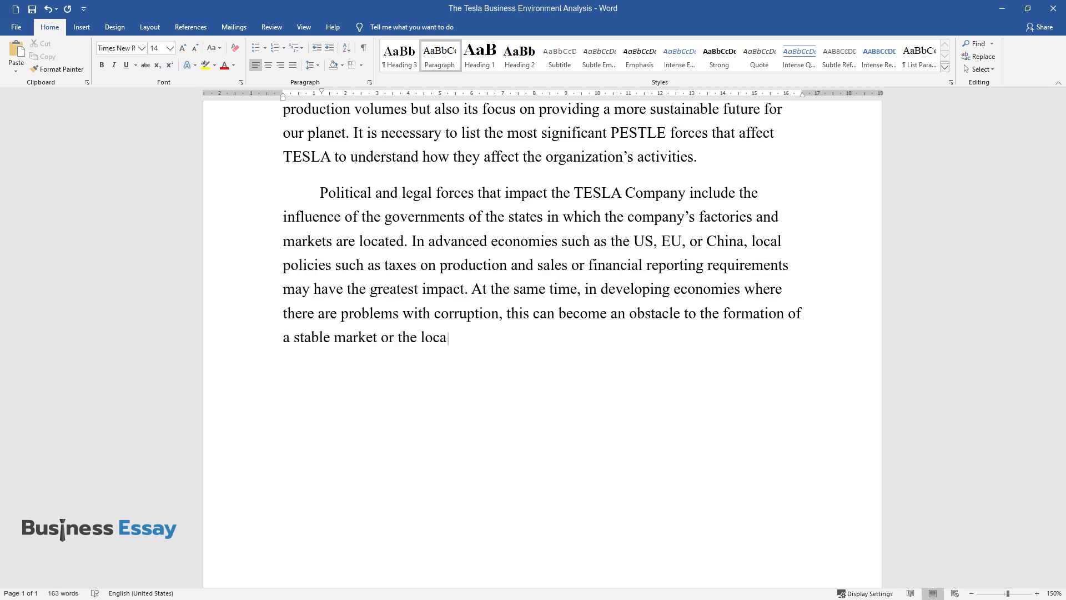
{"action": "type", "text": "tion of production facilities. For "}
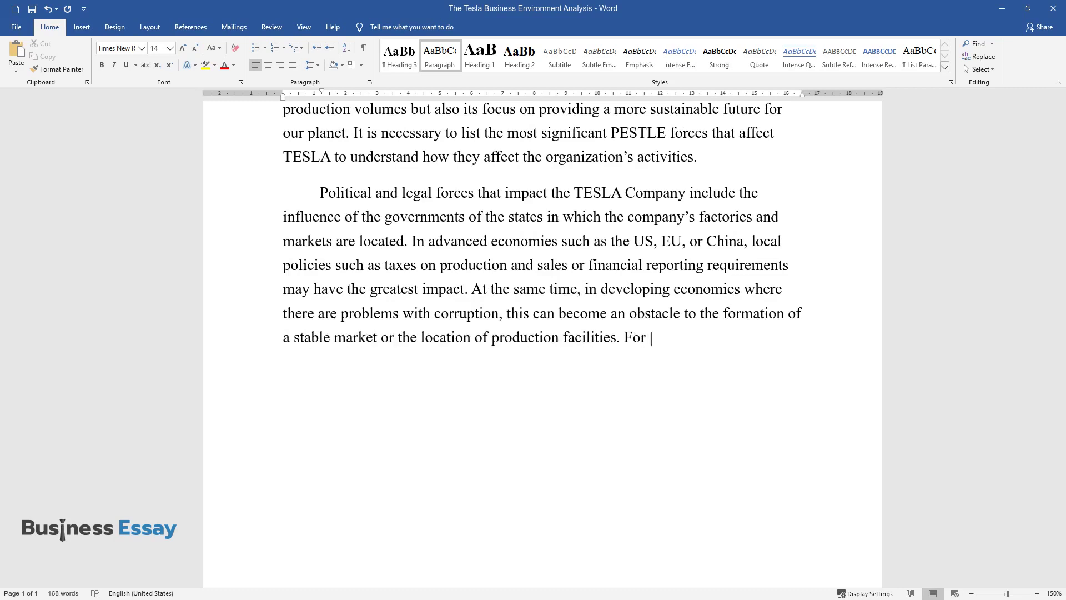
{"action": "type", "text": "example, in the United States, whi"}
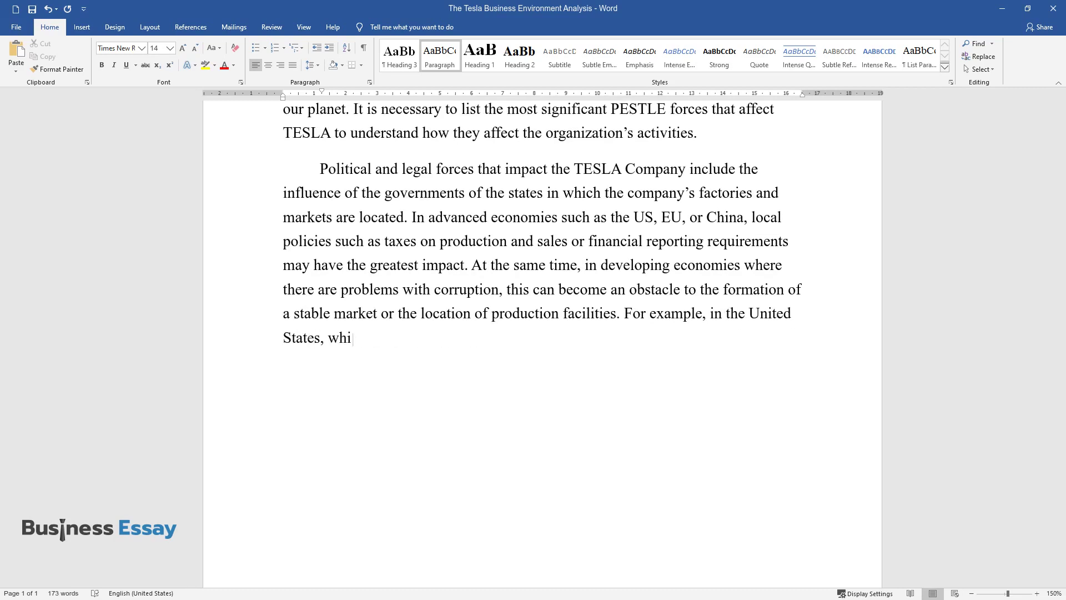
{"action": "type", "text": "ch is known as a state with a stabl"}
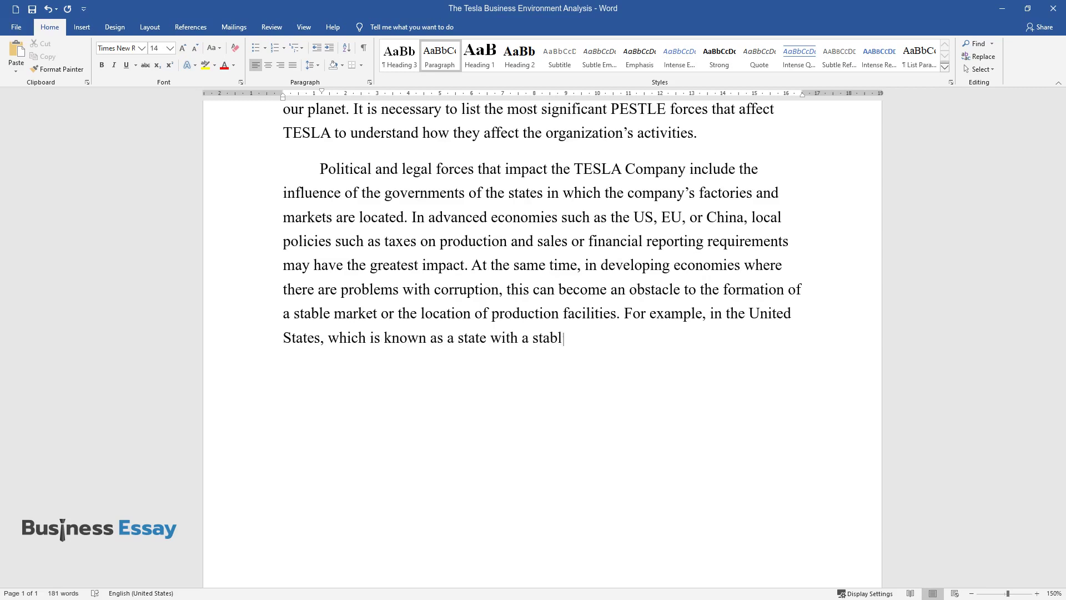
{"action": "type", "text": "e legal system, some requirements "}
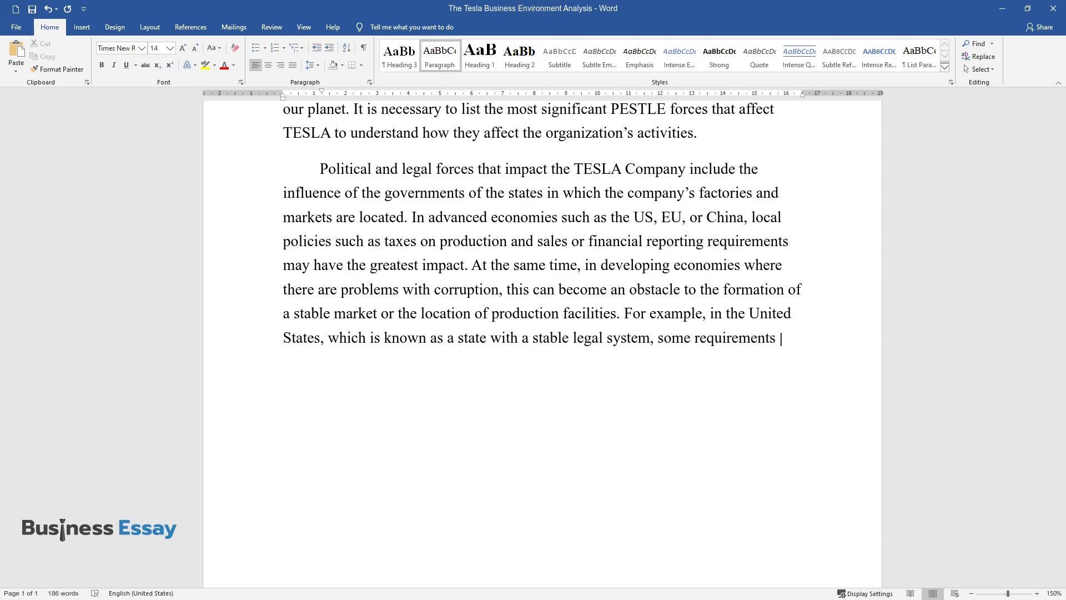
{"action": "type", "text": "related to the coronavirus, for exa"}
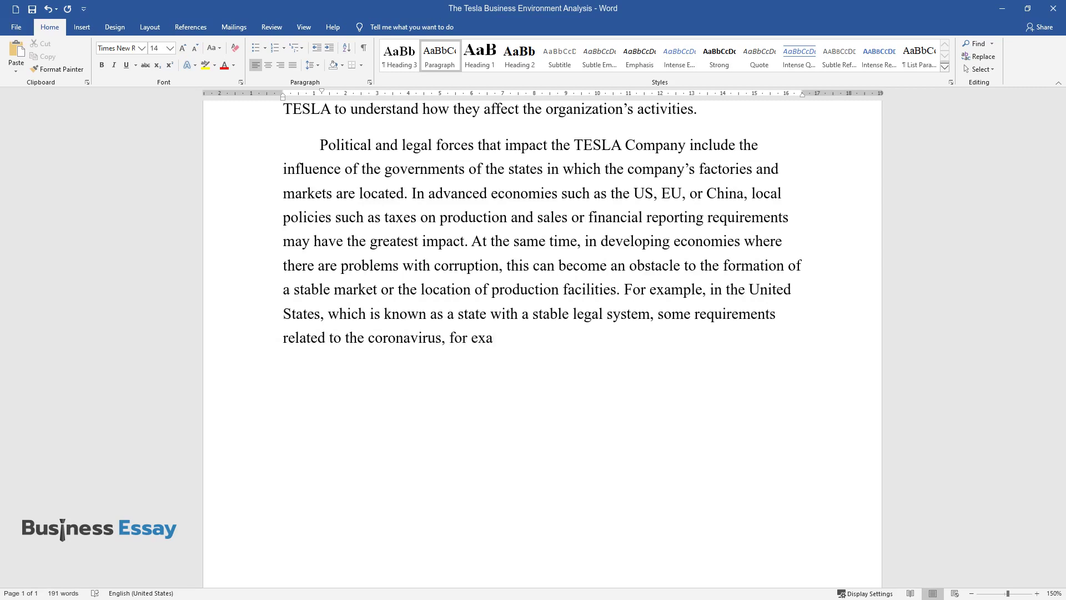
{"action": "type", "text": "mple, led to the closure of TESLA "}
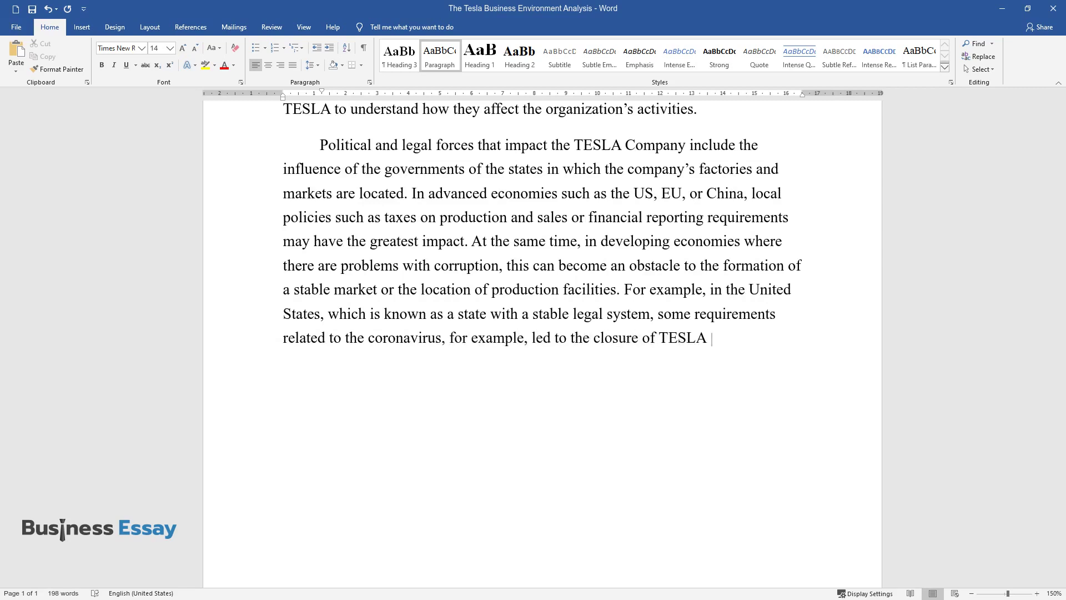
{"action": "type", "text": "factories for a long time. At the s"}
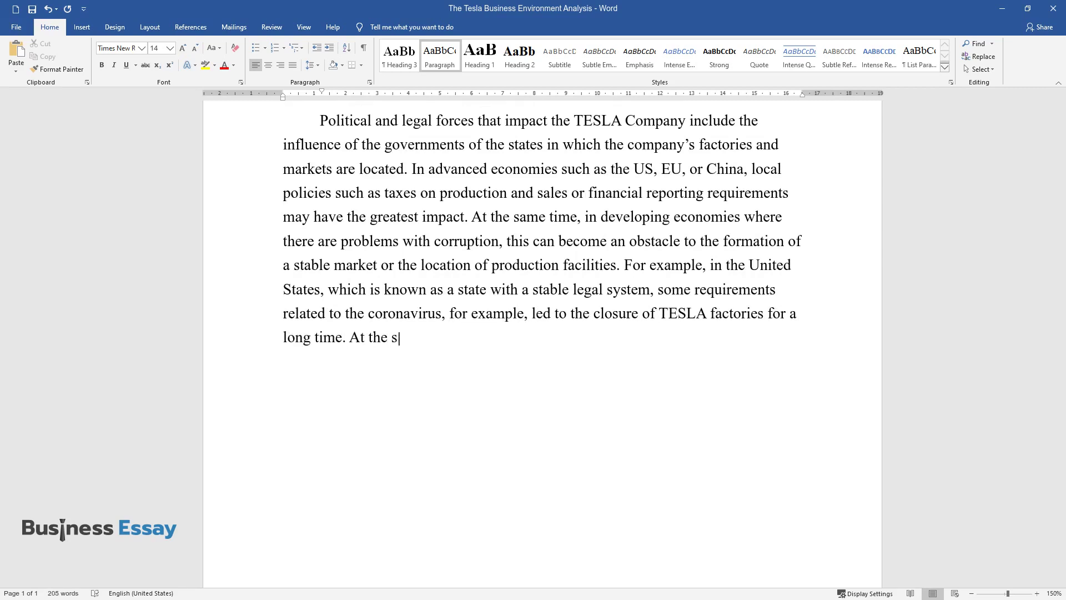
{"action": "type", "text": "ame time, in China, the company wa"}
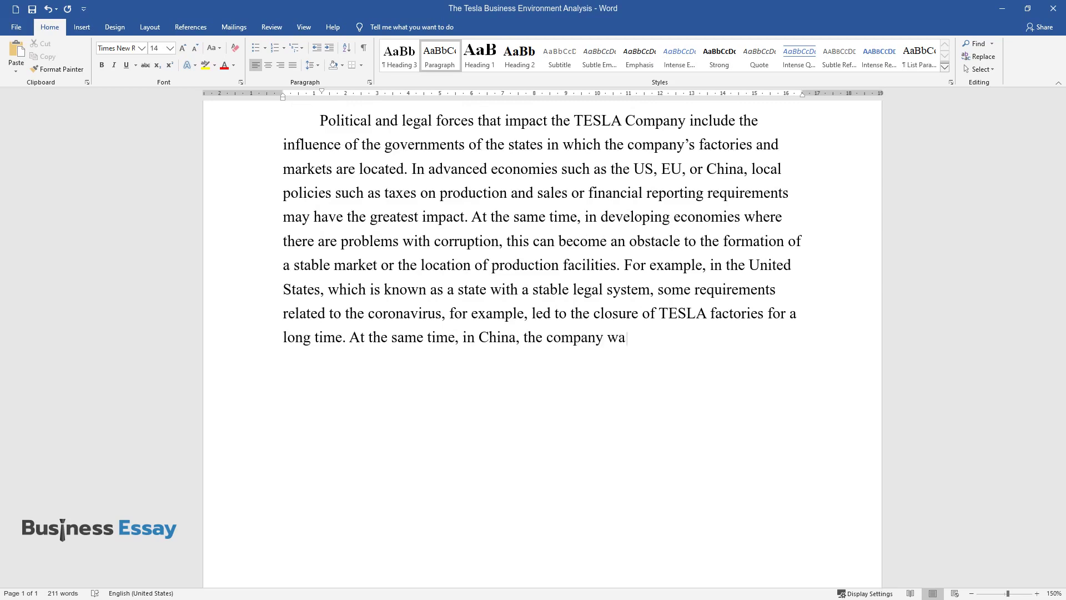
{"action": "type", "text": "s faced with government policies to"}
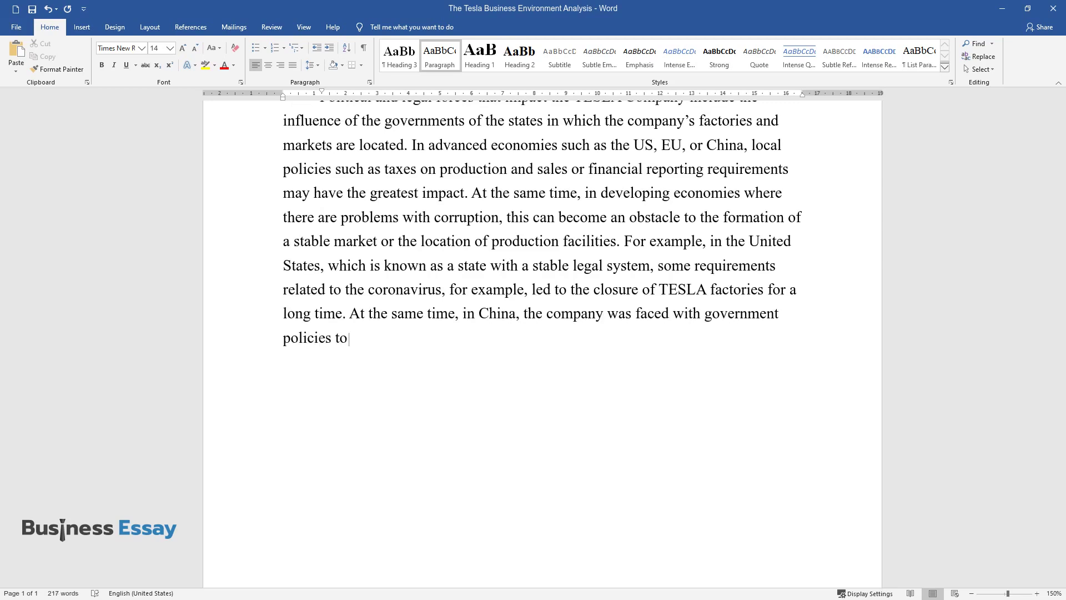
{"action": "type", "text": " support local manufacturing."}
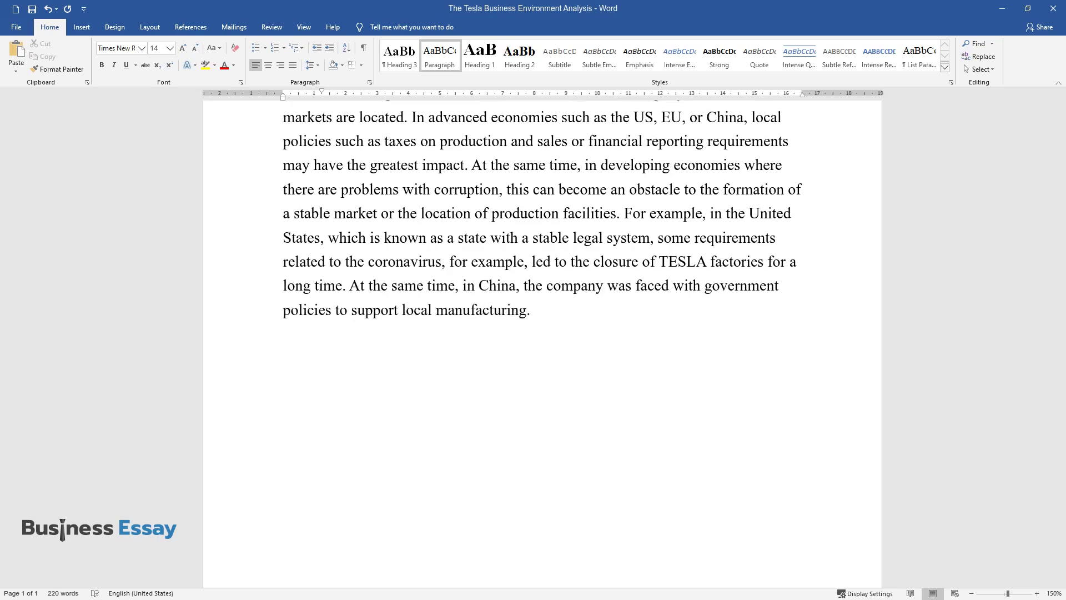
{"action": "type", "text": "Economic forces tha"}
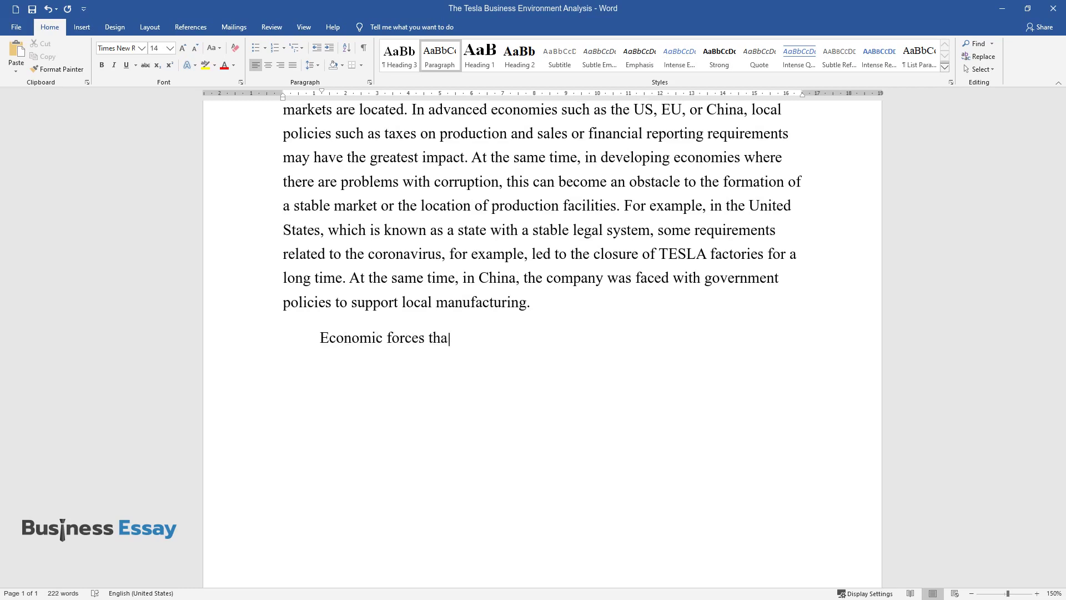
{"action": "type", "text": "t can have a significant impact on t"}
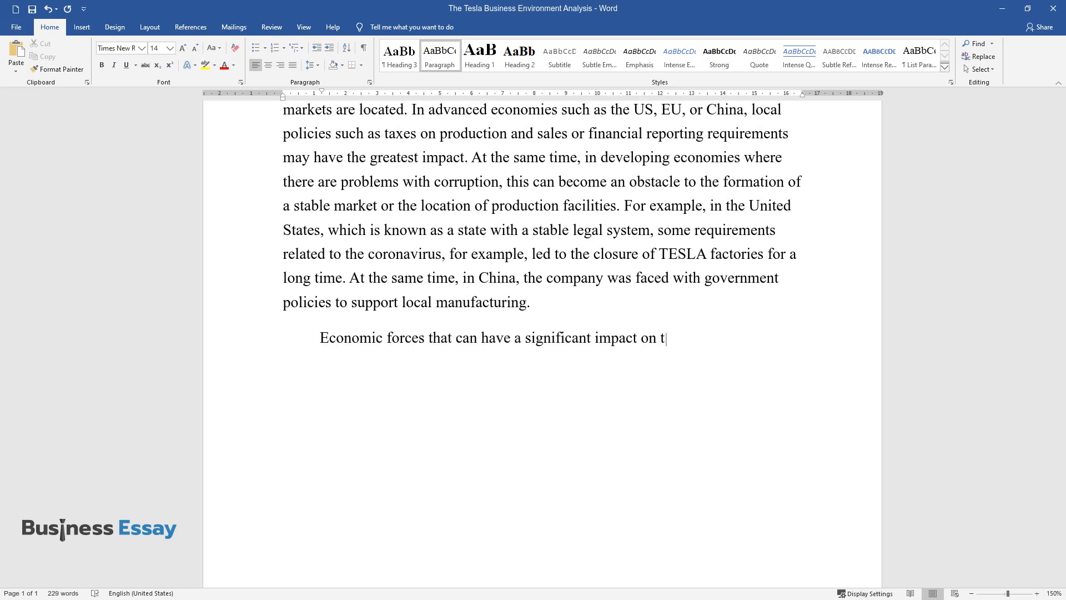
{"action": "type", "text": "he conduct of business include primarily competition in the markets. F"}
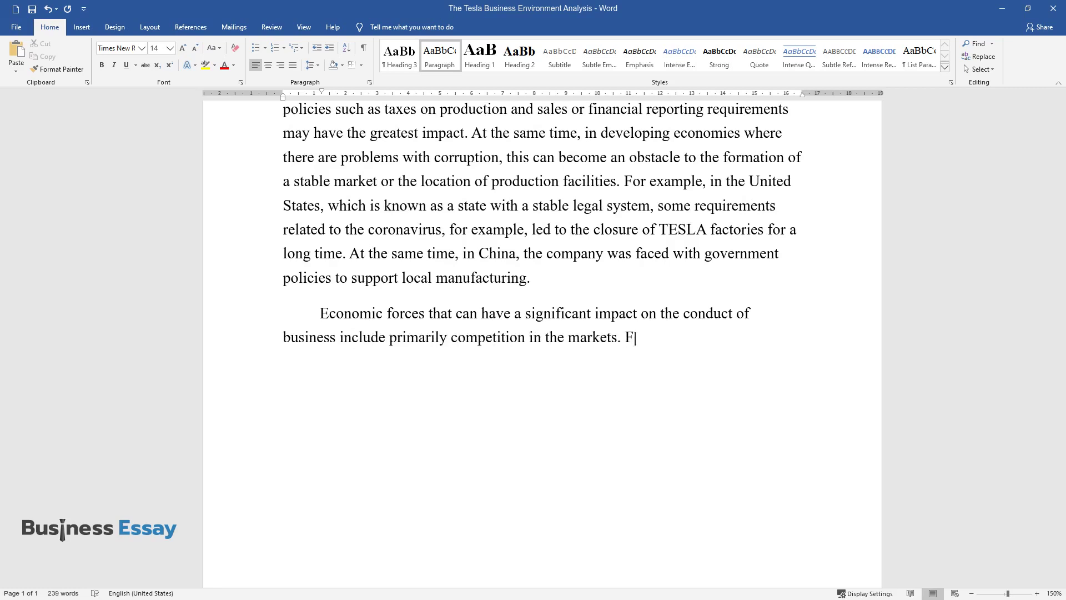
{"action": "type", "text": "or example, when entering the Chine"}
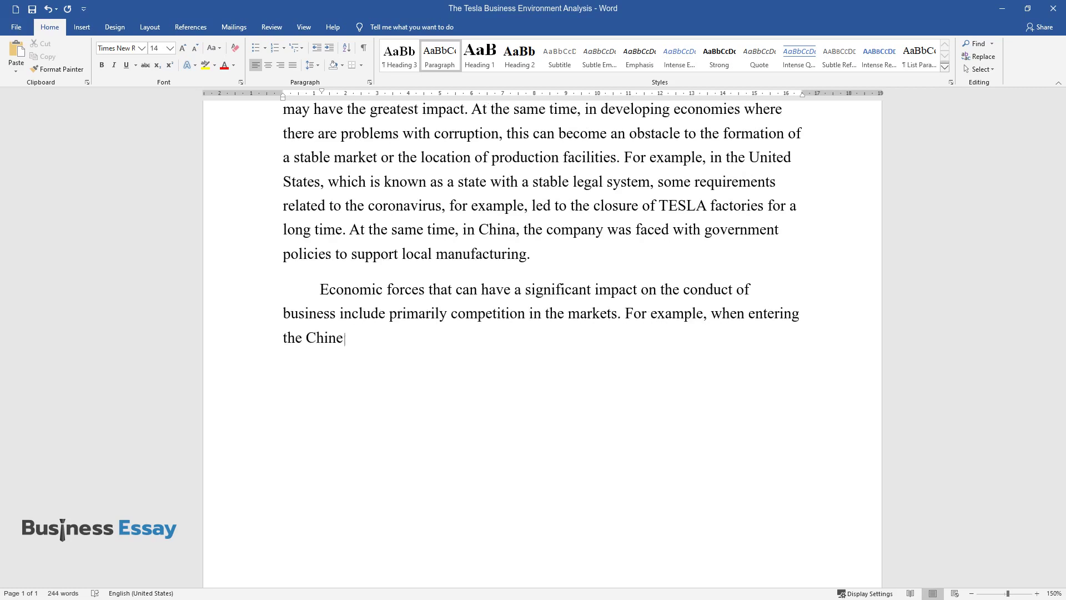
{"action": "type", "text": "se market, TESLA had to work hard t"}
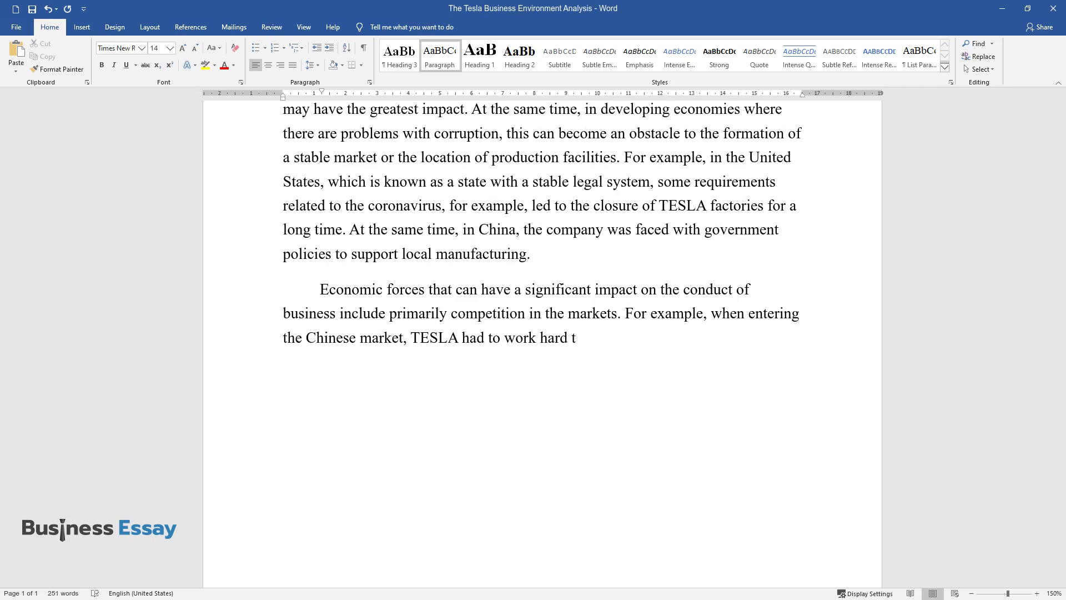
{"action": "type", "text": "o cope with the pressure from other"}
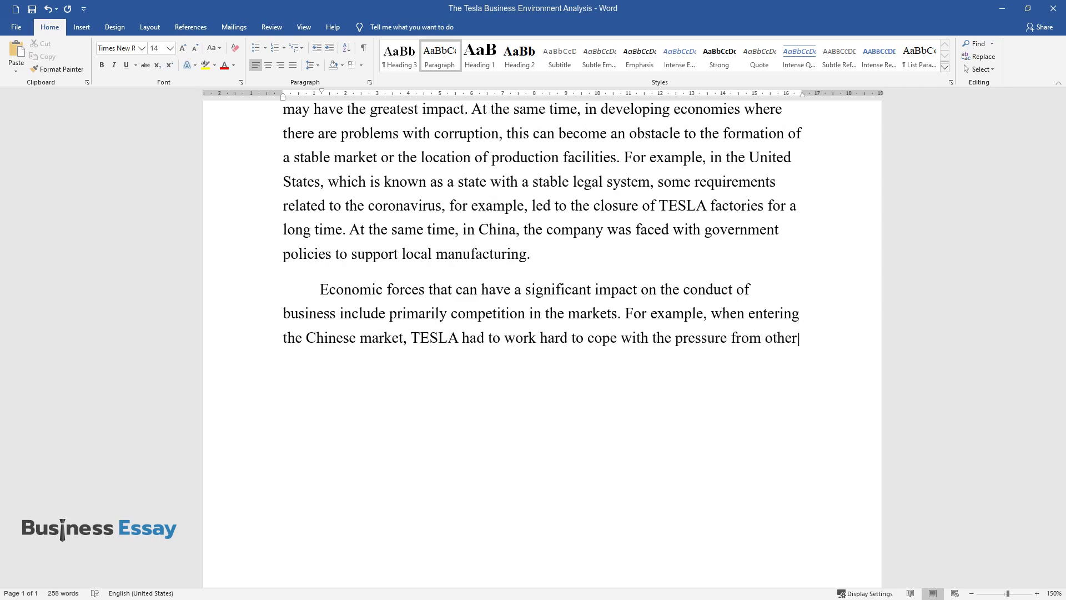
{"action": "type", "text": " players, given that the Chinese ma"}
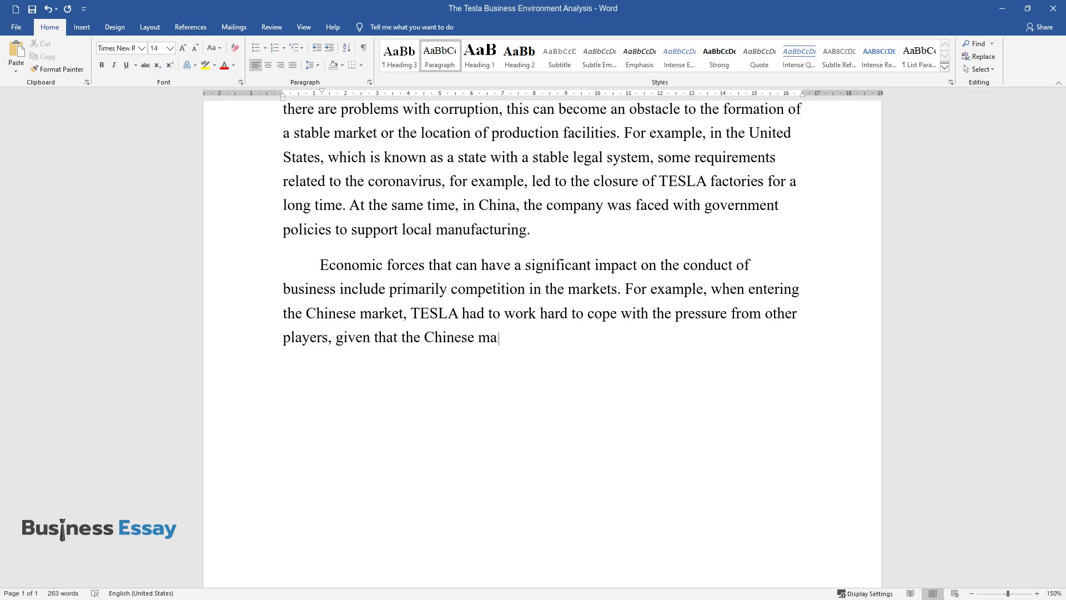
{"action": "type", "text": "rket today is the world leader in t"}
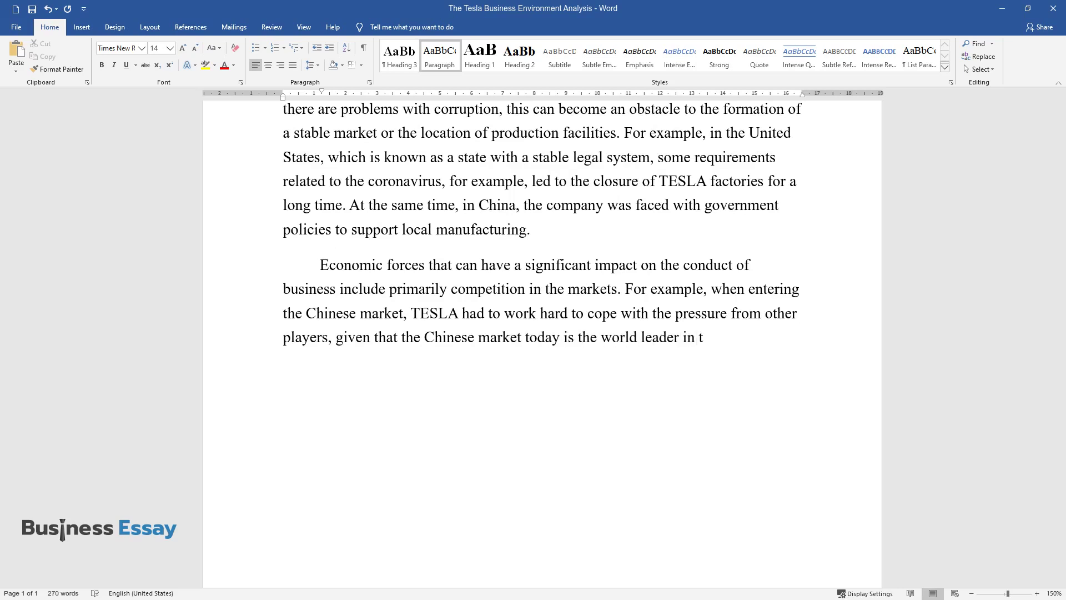
{"action": "type", "text": "he production of electric vehicles "}
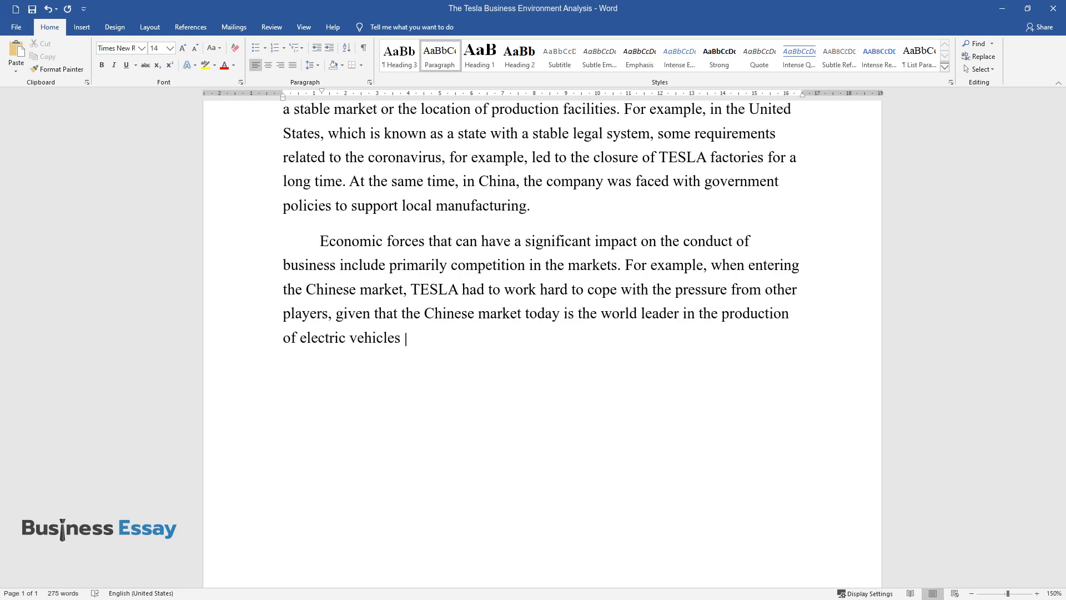
{"action": "type", "text": "for the elite, business, and econom"}
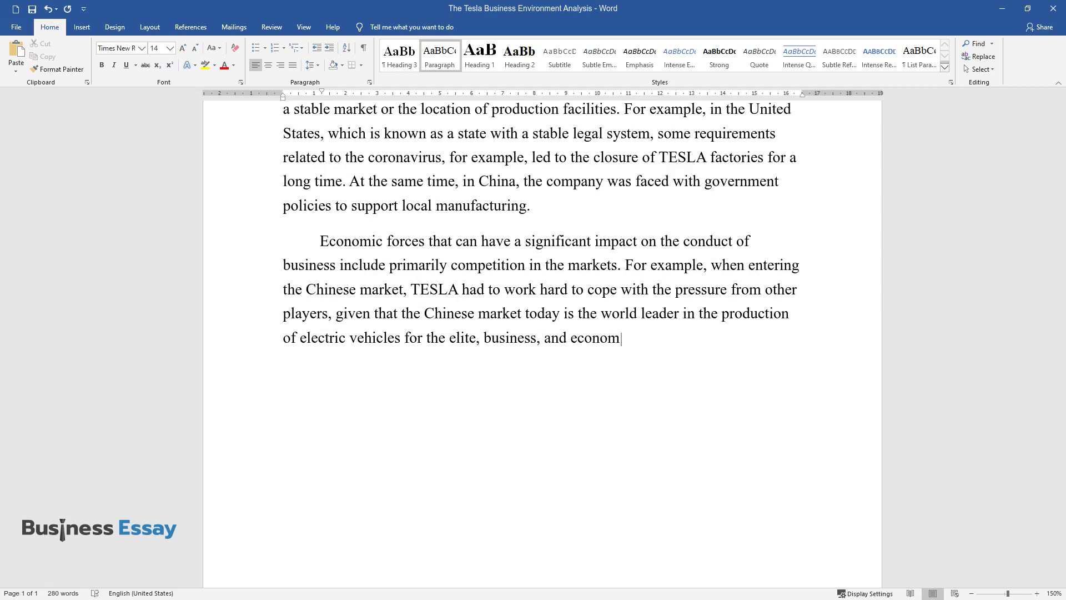
{"action": "type", "text": "ic class. TESLA has used brand appeal and brand recog"}
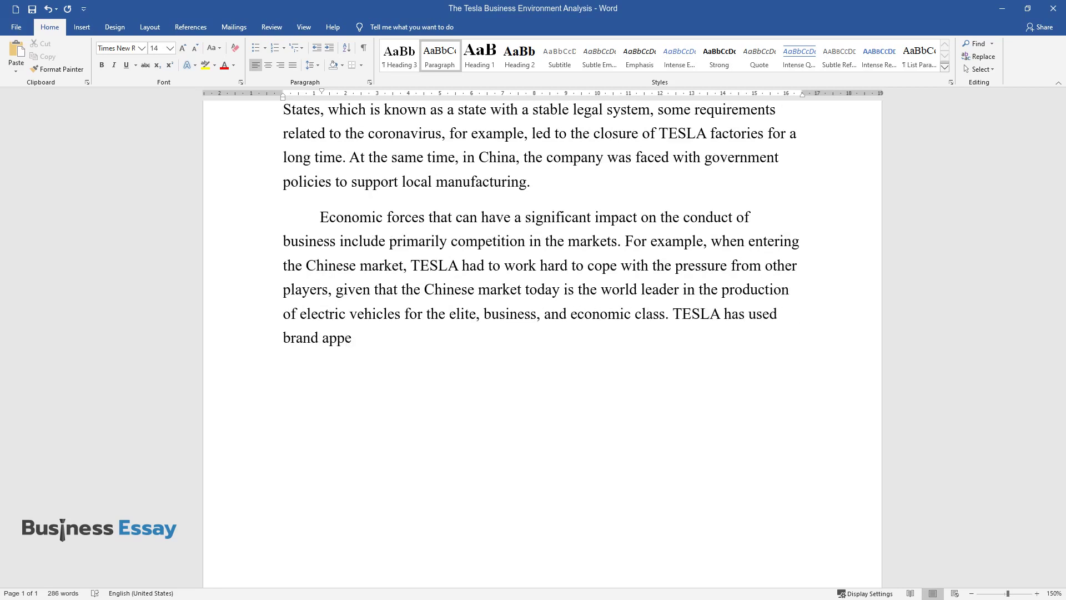
{"action": "type", "text": "nition and a limi"}
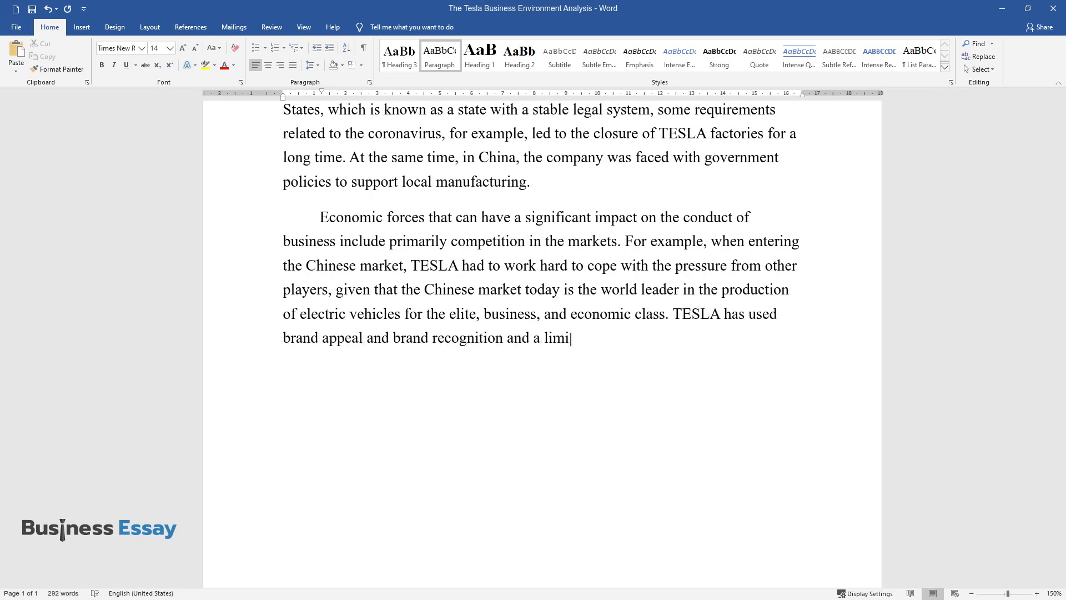
{"action": "type", "text": "ted, excellent lineup of car models "}
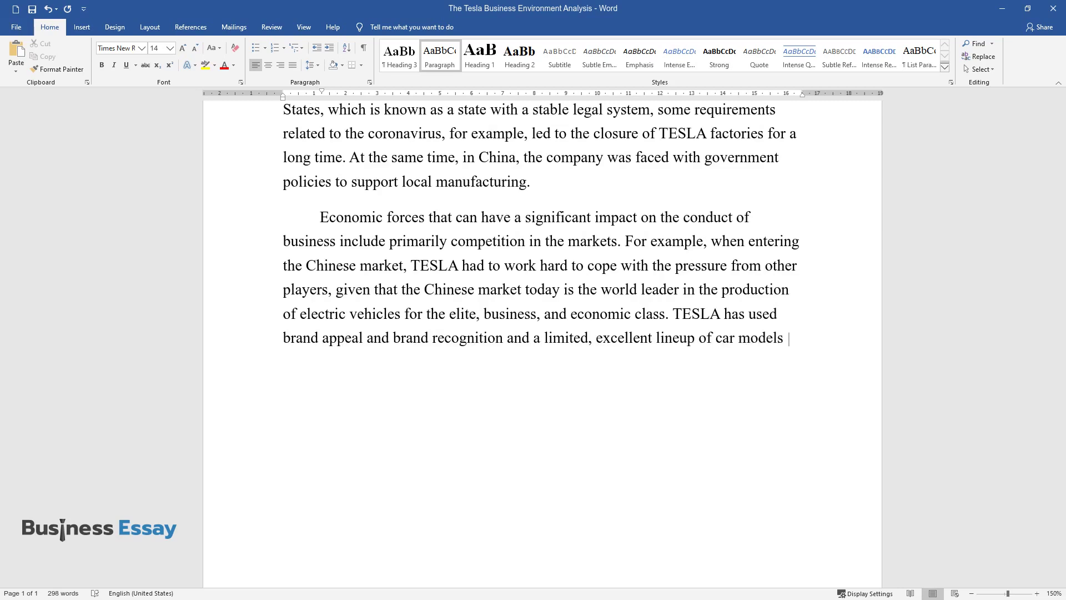
{"action": "type", "text": "to attract customers."}
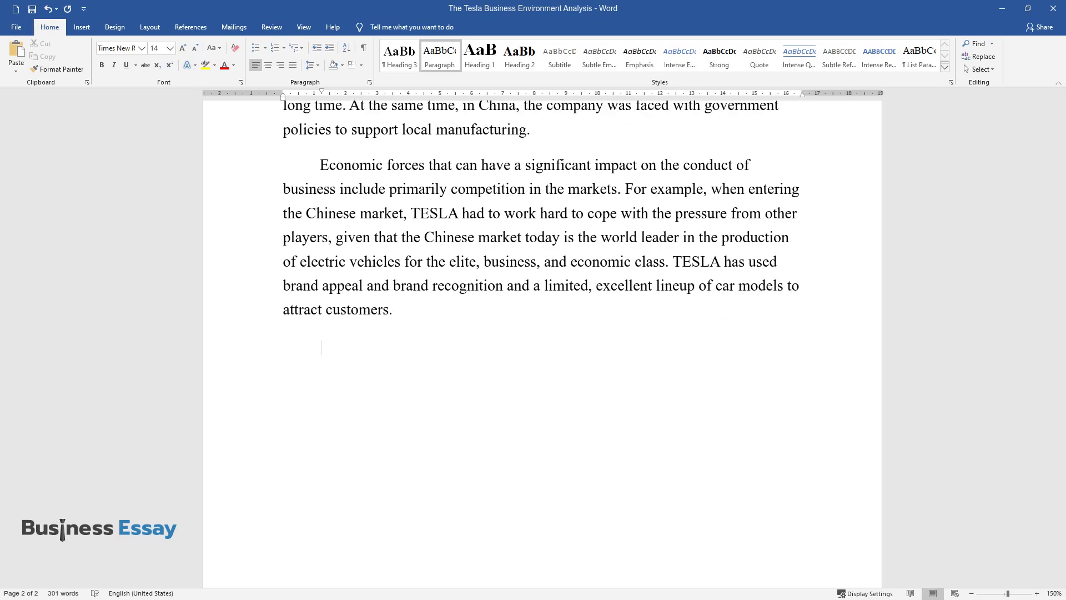
{"action": "type", "text": "Social forces that impa"}
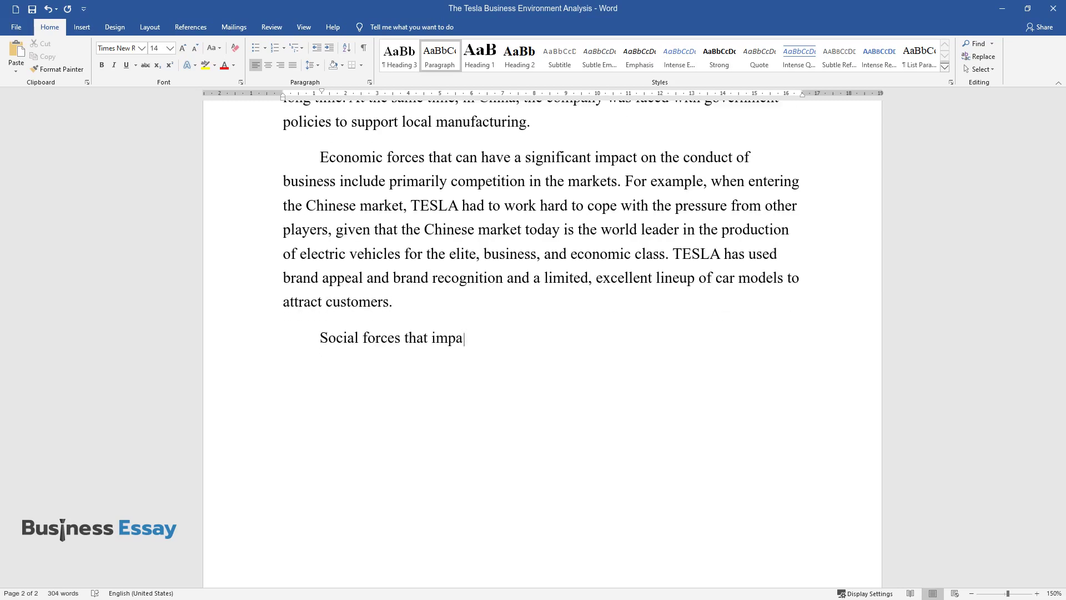
{"action": "type", "text": "ct the company include the reactio"}
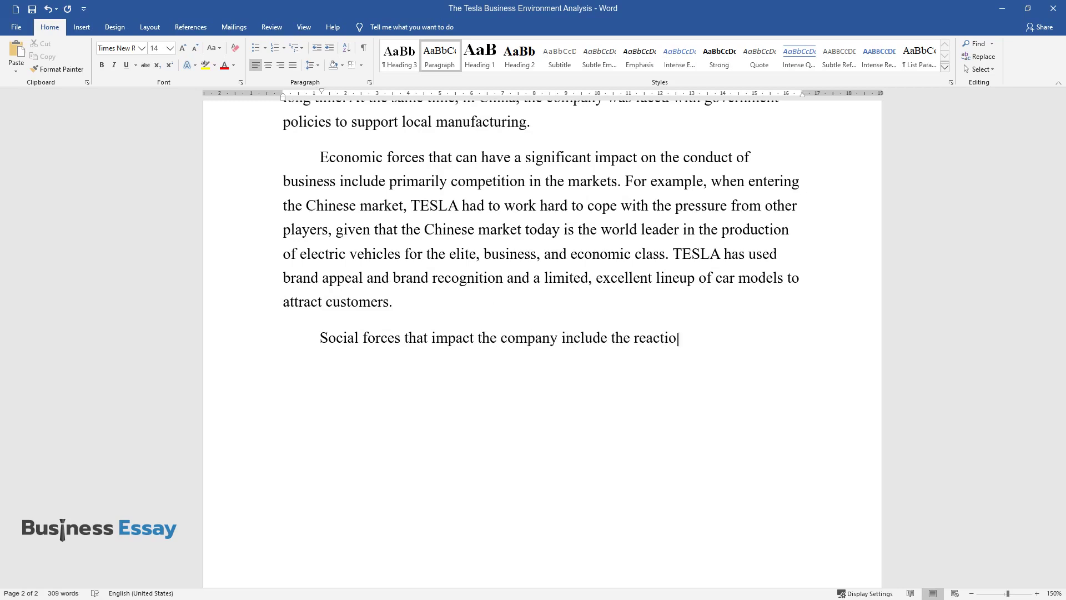
{"action": "type", "text": "ns and social makeup of th"}
{"action": "type", "text": "e target"}
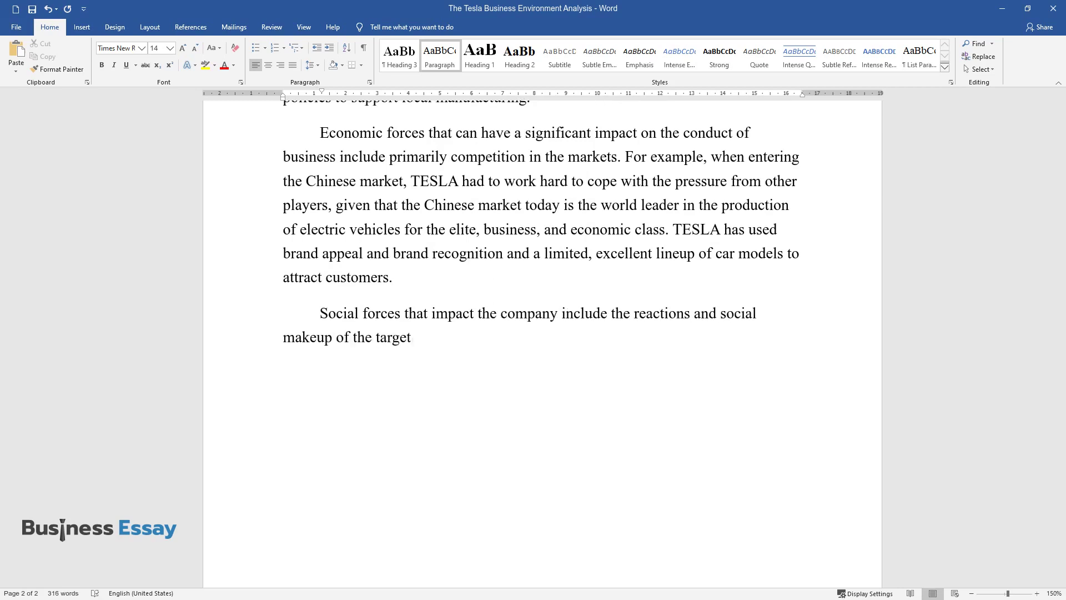
{"action": "type", "text": " audience in the markets where the"}
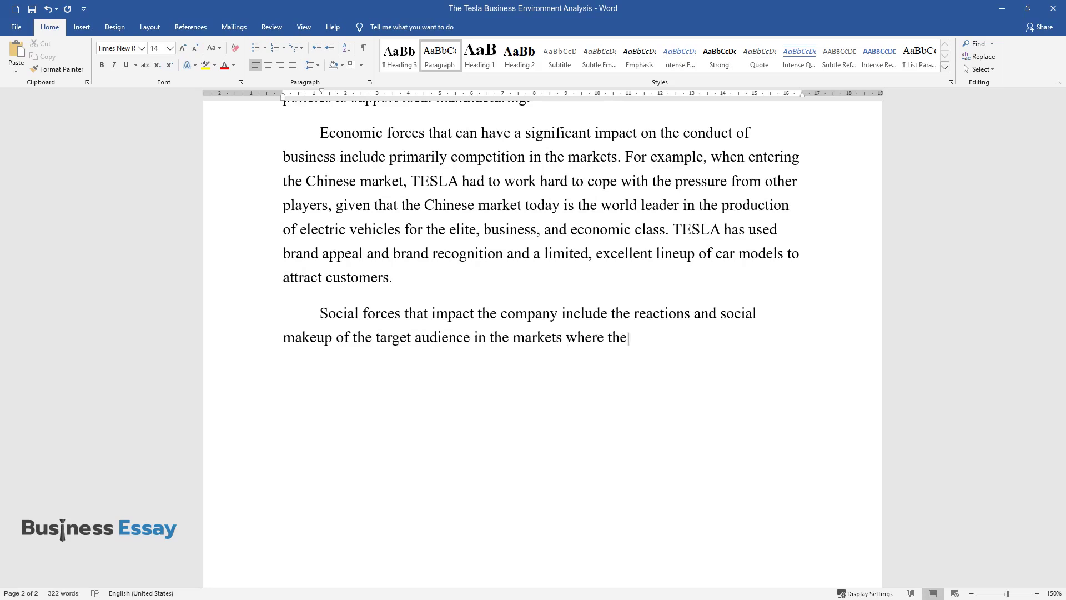
{"action": "type", "text": " company operates. Understanding "}
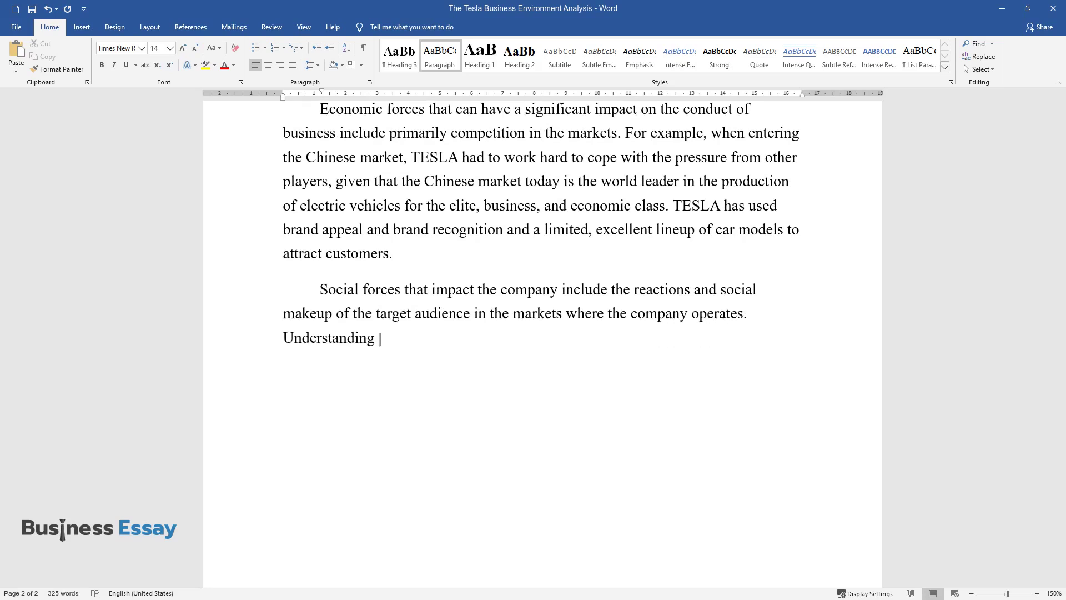
{"action": "type", "text": "the reaction of society to company "}
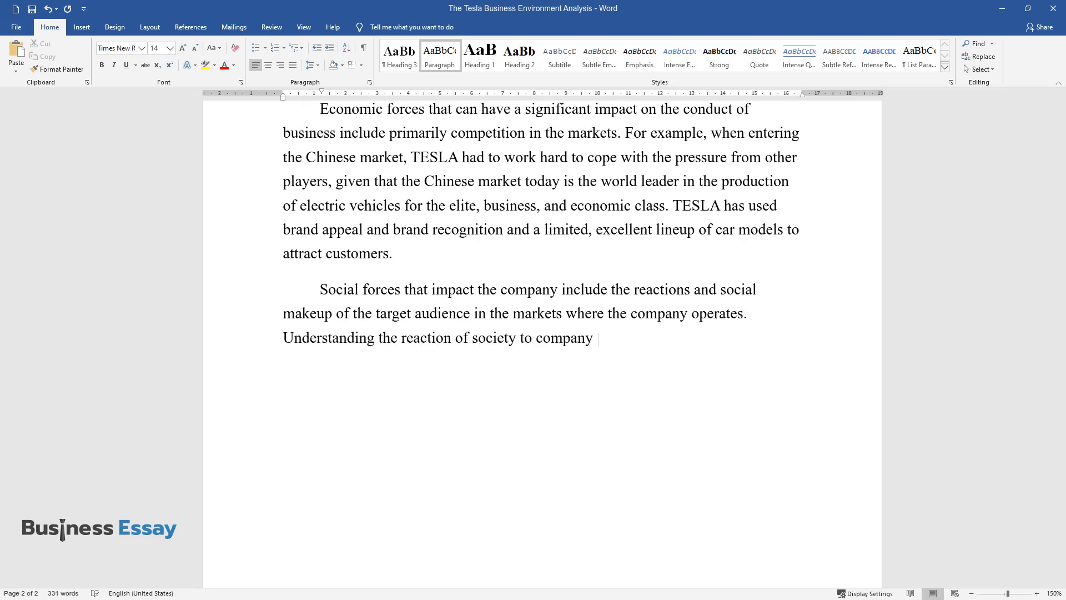
{"action": "type", "text": "policies, such as environmental po"}
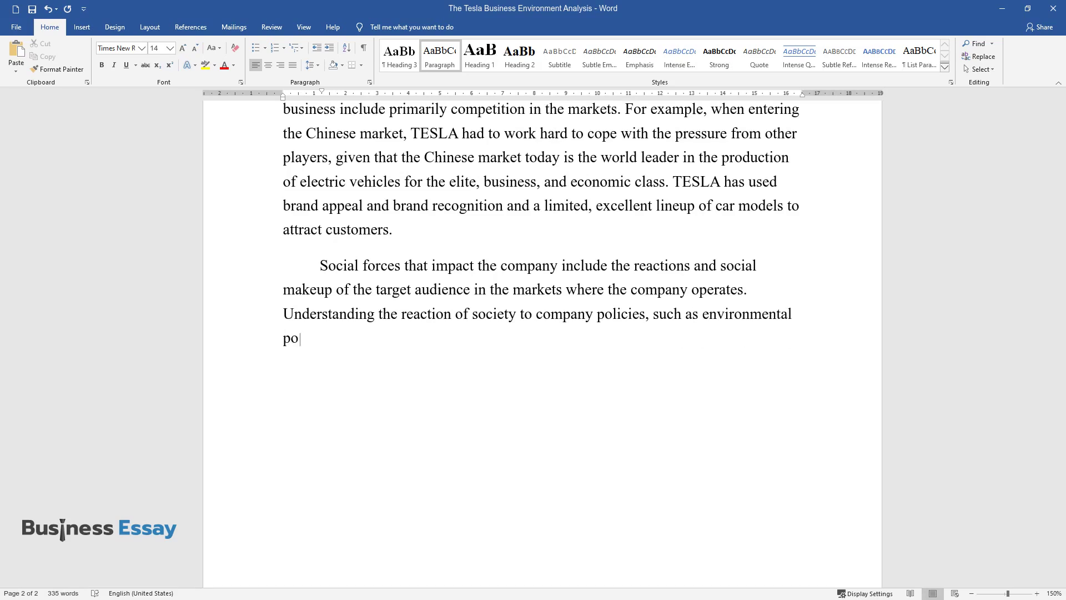
{"action": "type", "text": "licies, allows TESLA to maintain c"}
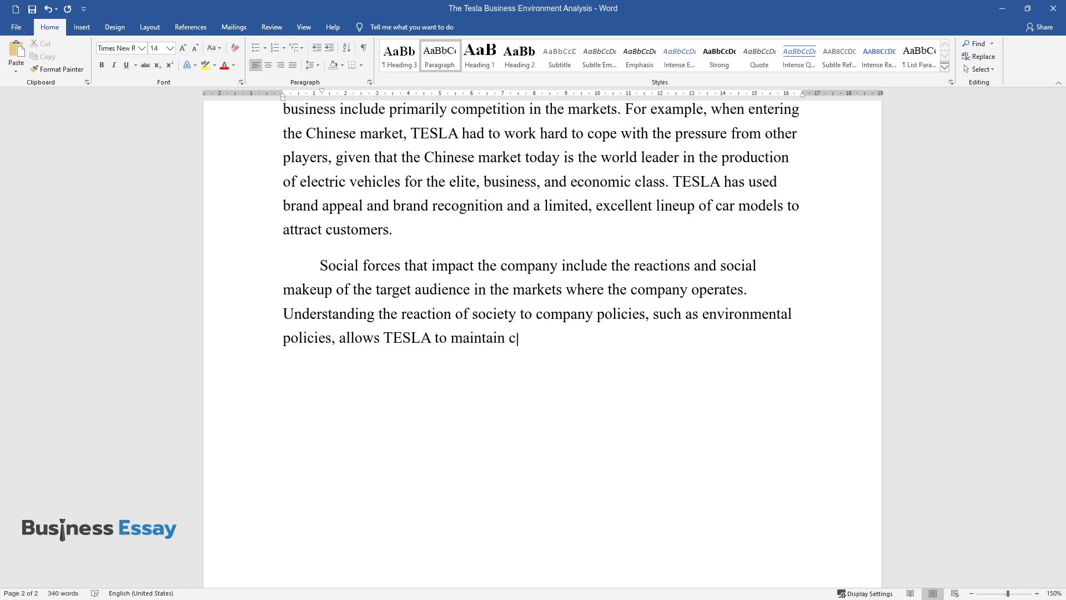
{"action": "type", "text": "ustomer loyalty to the brand. At "}
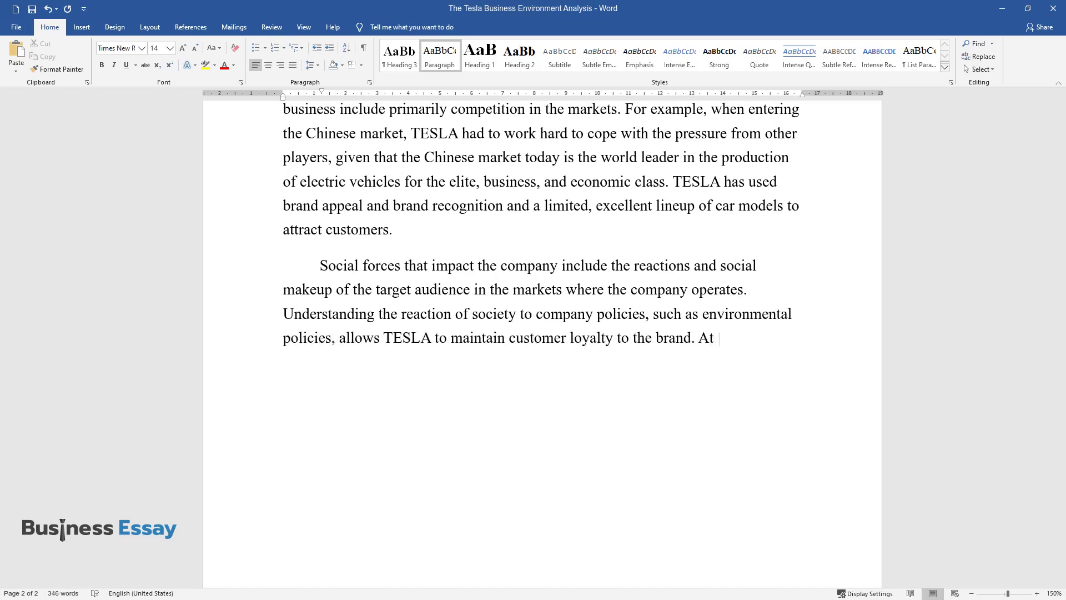
{"action": "type", "text": "the same time, a "}
{"action": "type", "text": "correct assessmen"}
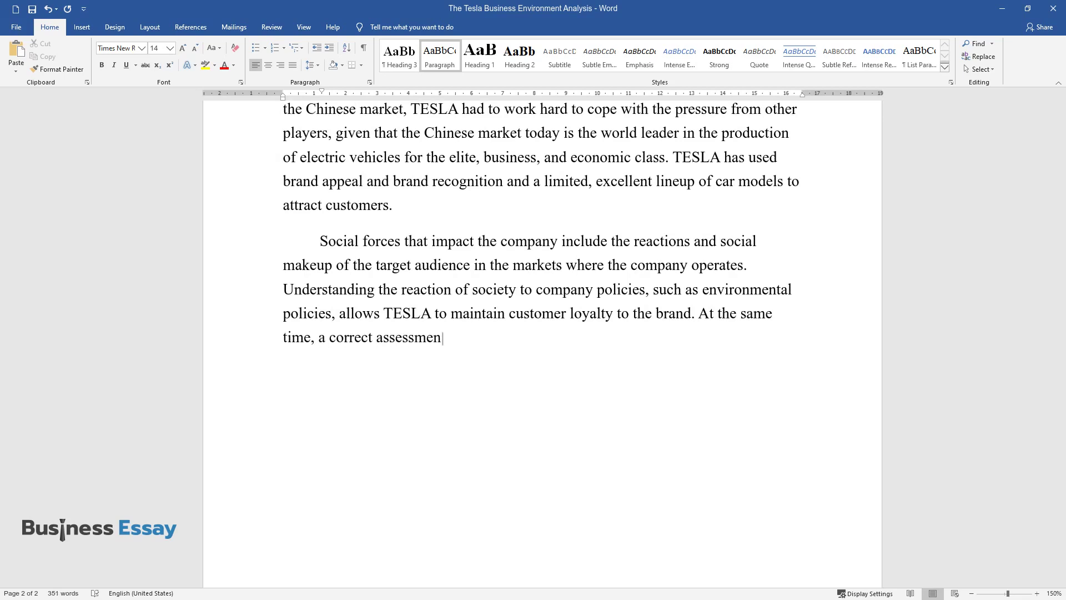
{"action": "type", "text": " the targ"}
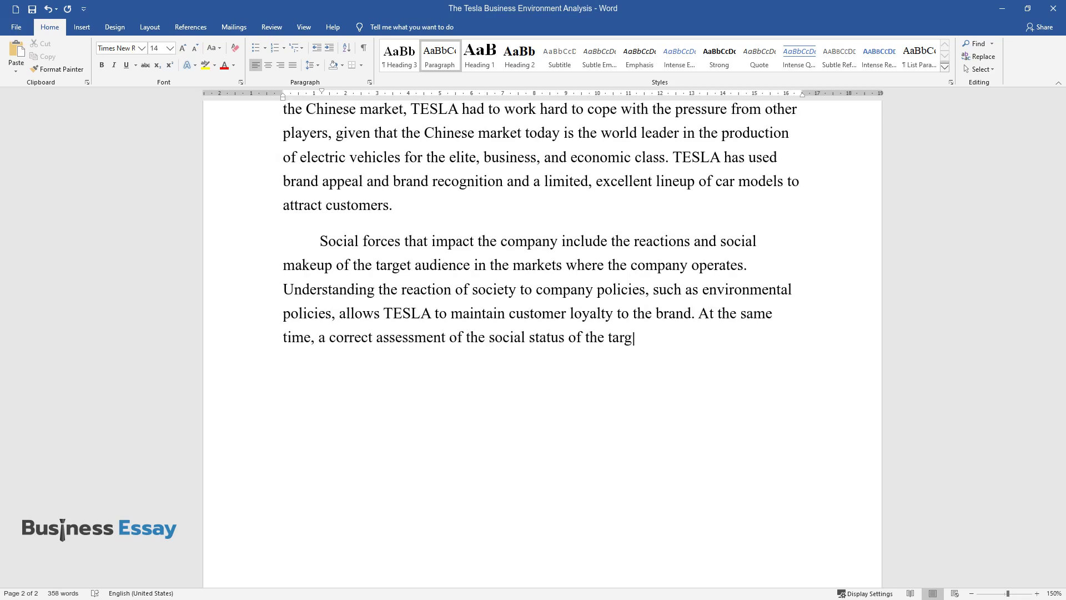
{"action": "type", "text": "et audience of consumers allows fo"}
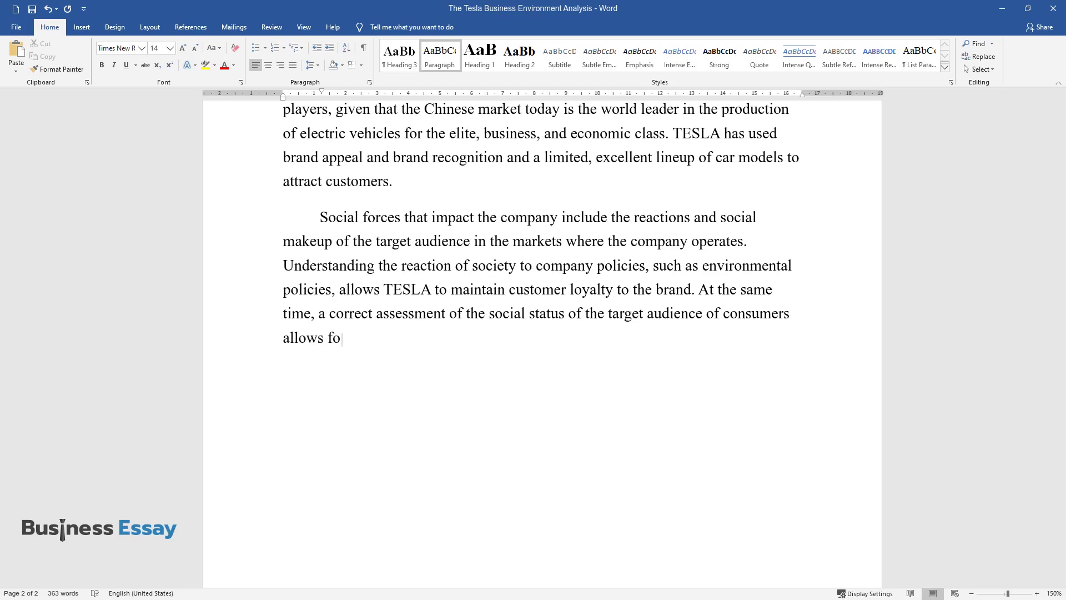
{"action": "type", "text": "r regulating the production of bus"}
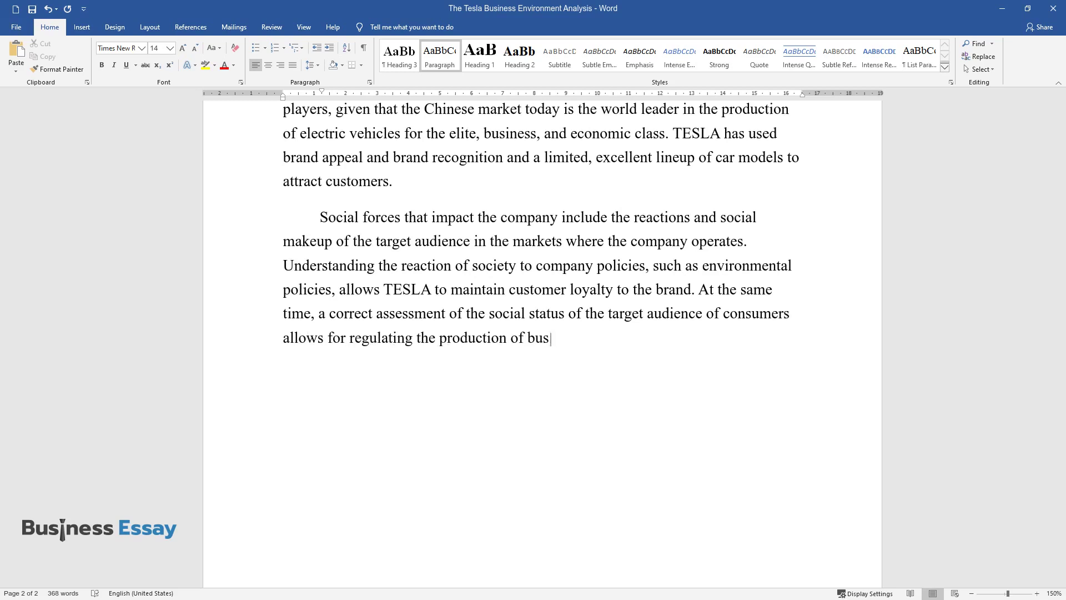
{"action": "type", "text": "iness, premium, or economy-class m"}
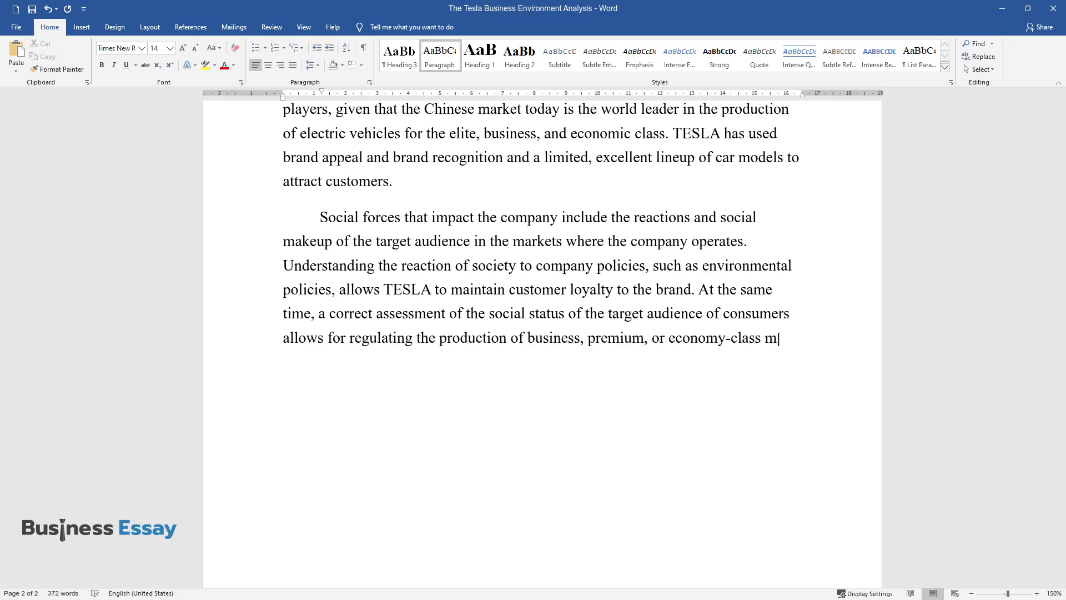
{"action": "type", "text": "odels. For example, when entering "}
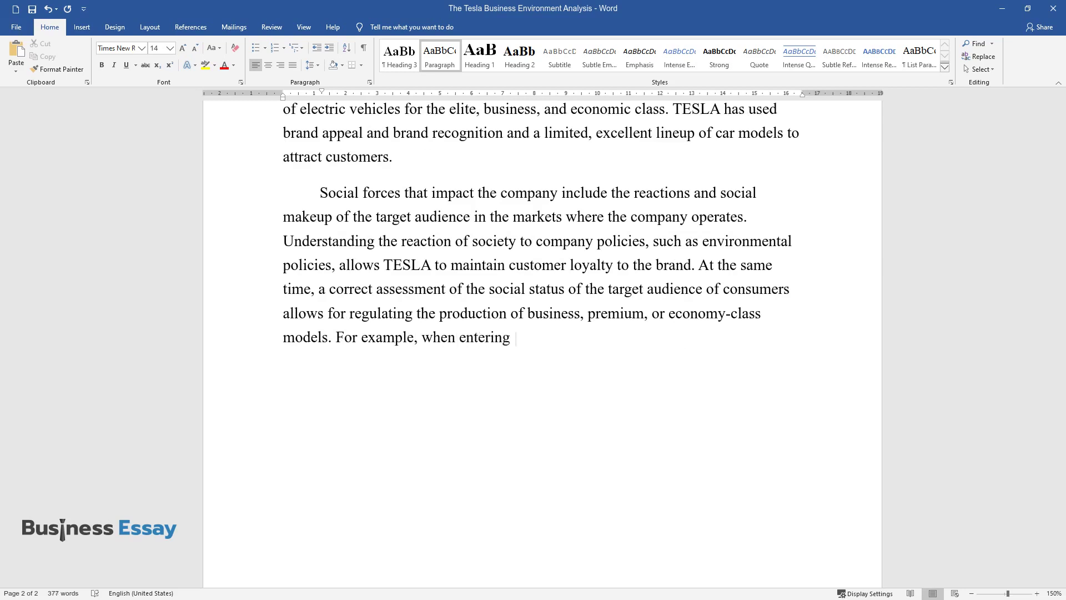
{"action": "type", "text": "the Chinese market, TESLA was orig"}
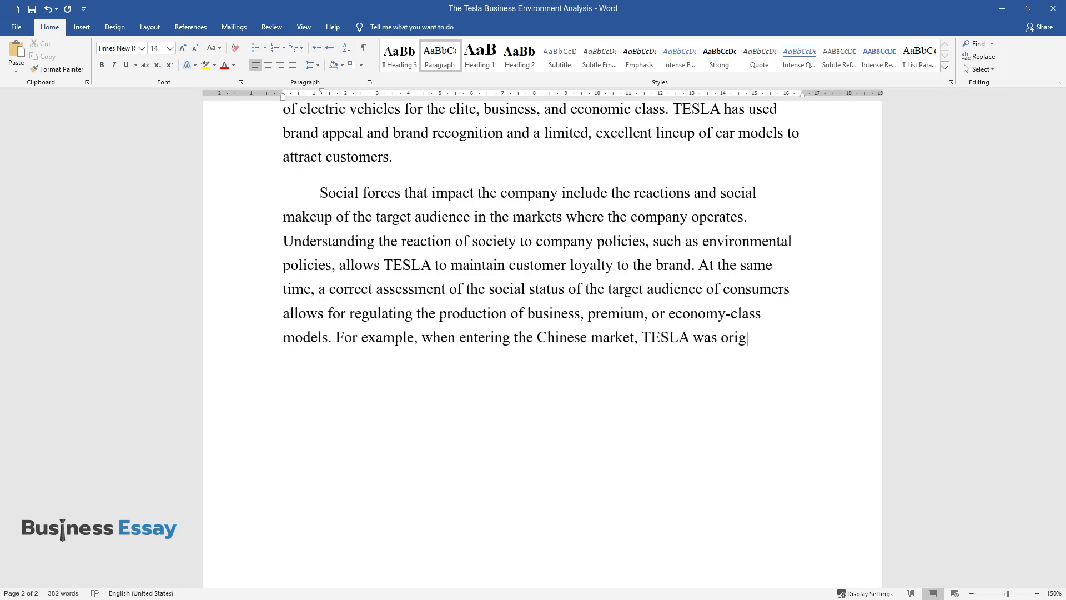
{"action": "type", "text": "inally going to flood this market "}
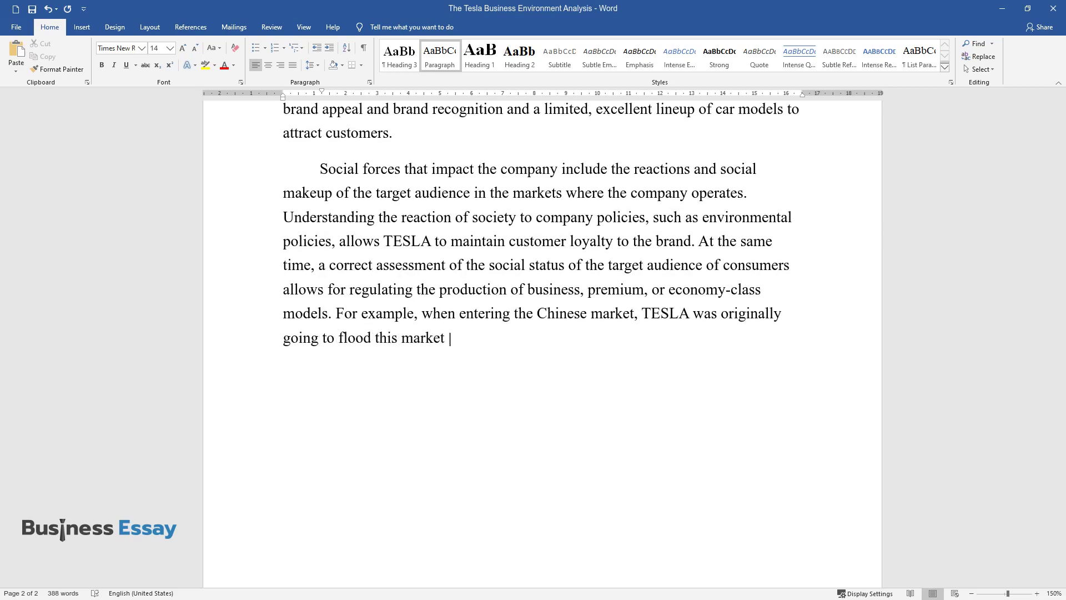
{"action": "type", "text": "with business-class SUVs, but as "}
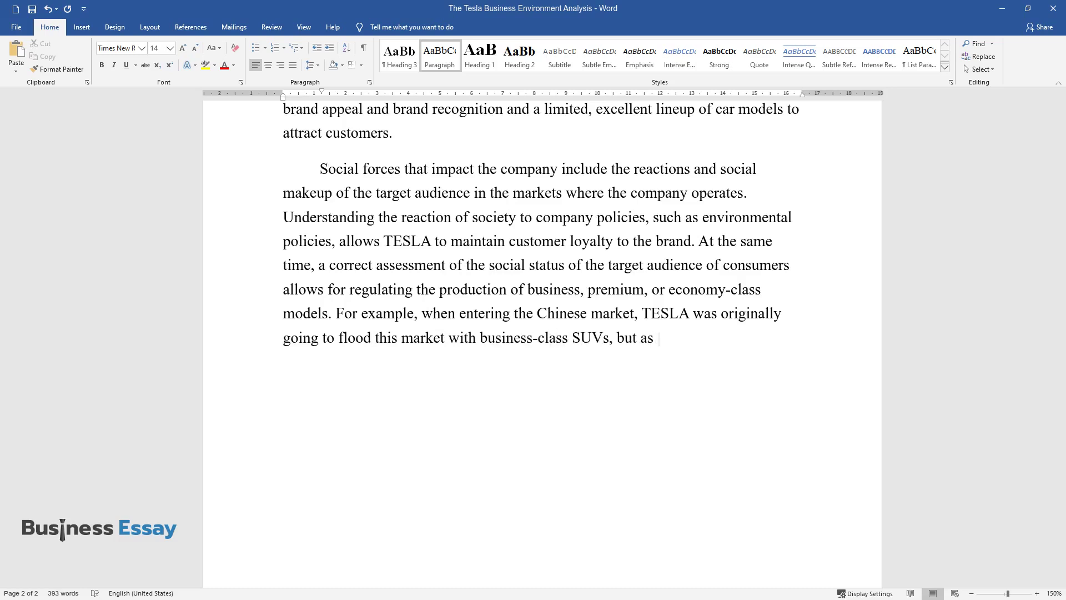
{"action": "type", "text": "a result, they switched to selling economy-"}
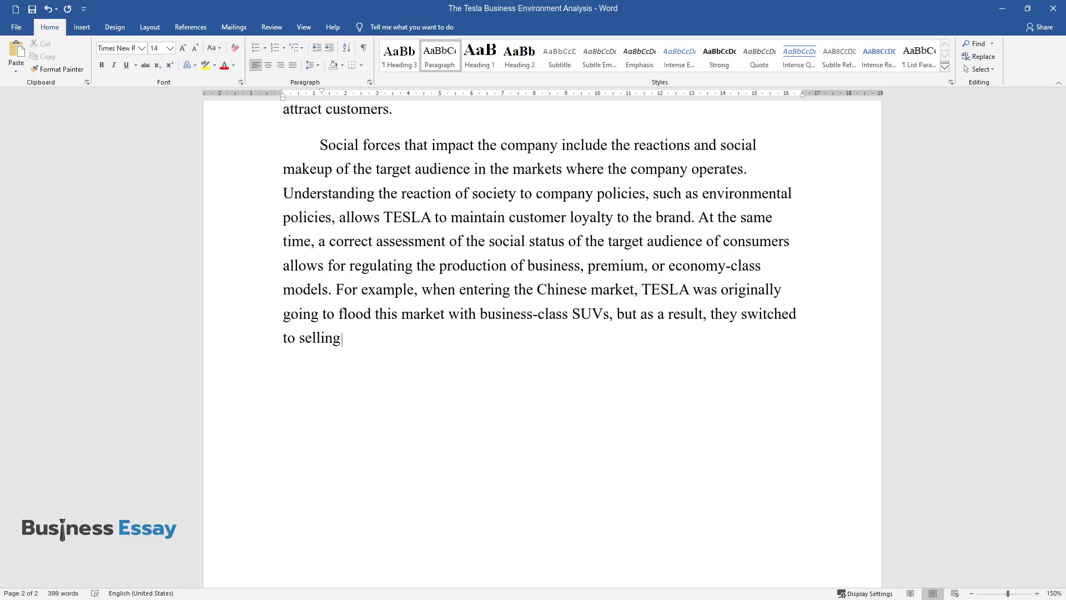
{"action": "type", "text": "class sedans."}
- End the social-forces paragraph after '…economy-class sedans.' and start a new paragraph
{"action": "key", "text": "Return"}
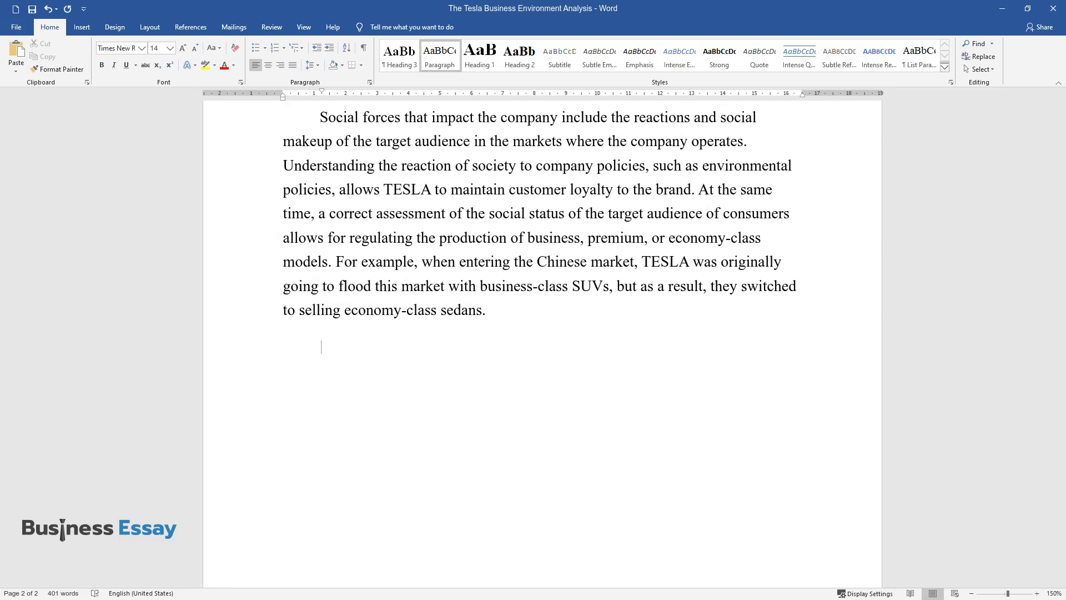
- Write the paragraph on dropping EU sedan demand and incentives for electric cars and solar panels
{"action": "type", "text": "At the same time, the d"}
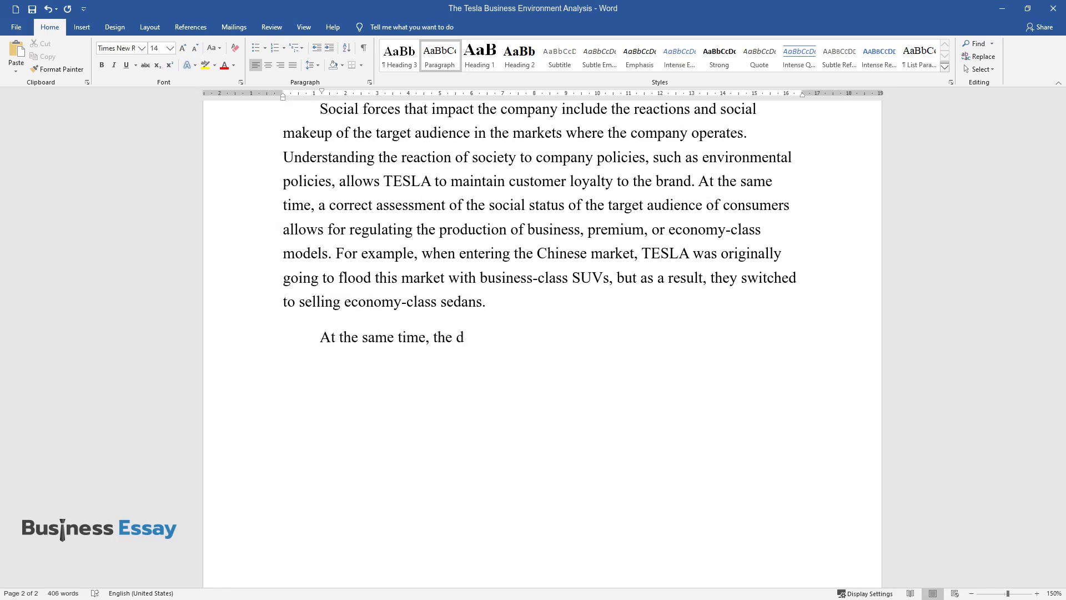
{"action": "type", "text": "emand for sedans in the EU dropped "}
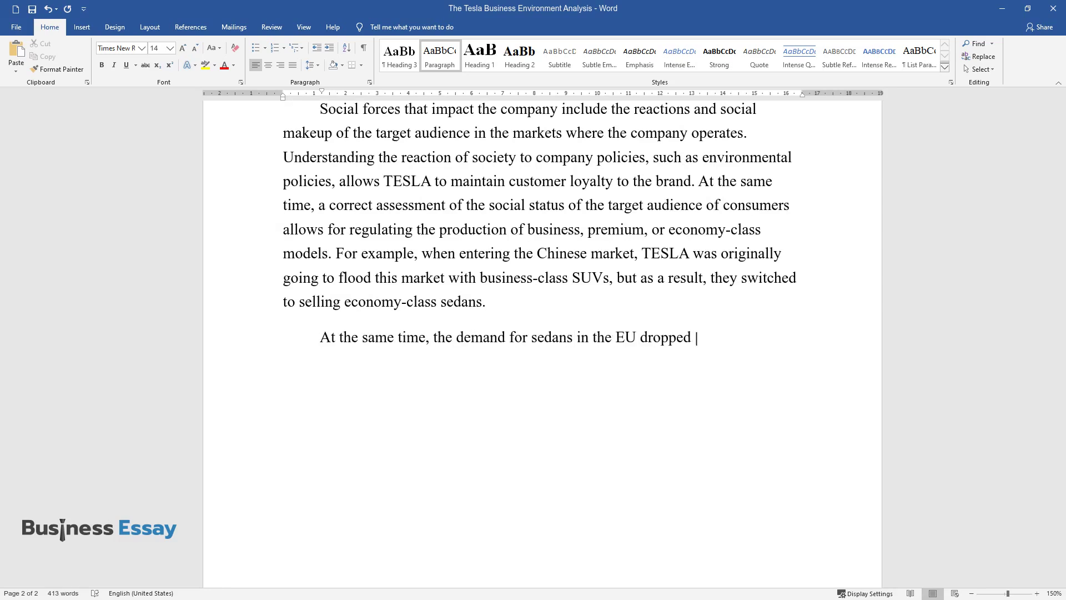
{"action": "type", "text": "significantly, contrary to the company's expectations, and TE"}
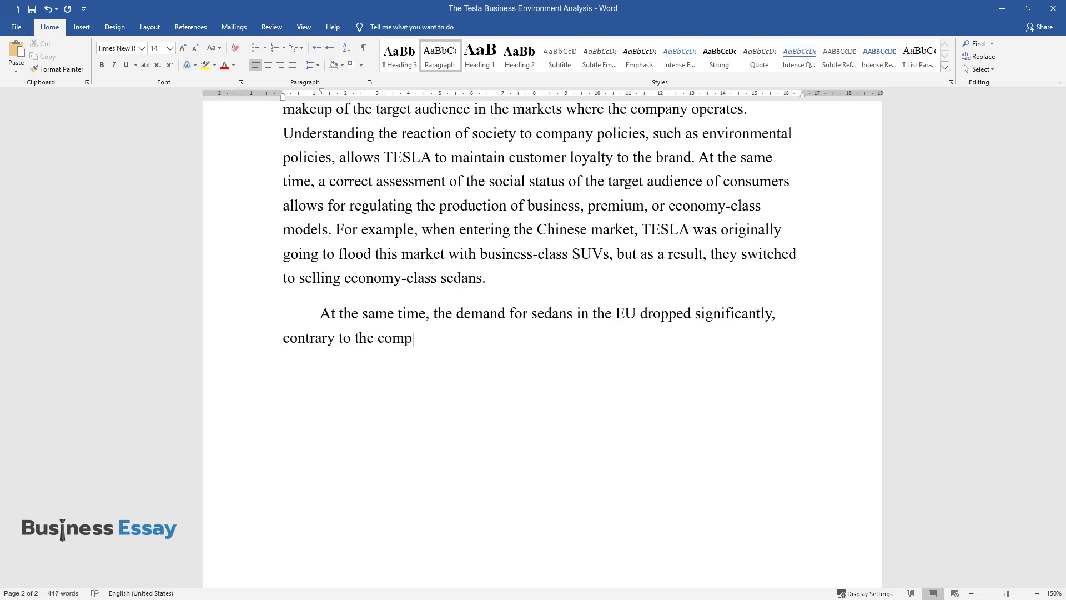
{"action": "type", "text": "SLA had t"}
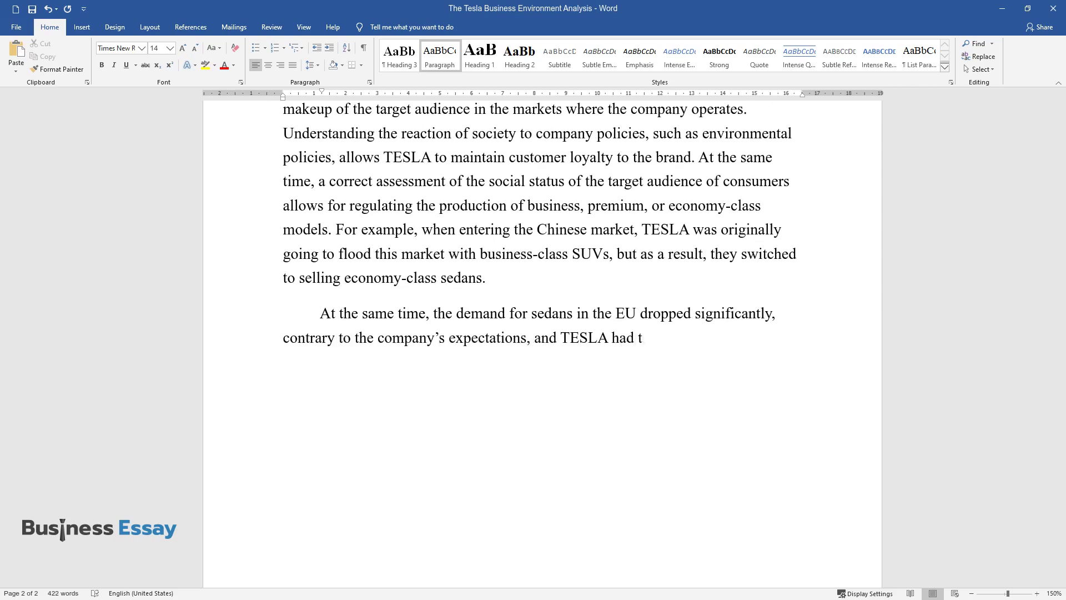
{"action": "type", "text": "o reorient itself and reduce its pr"}
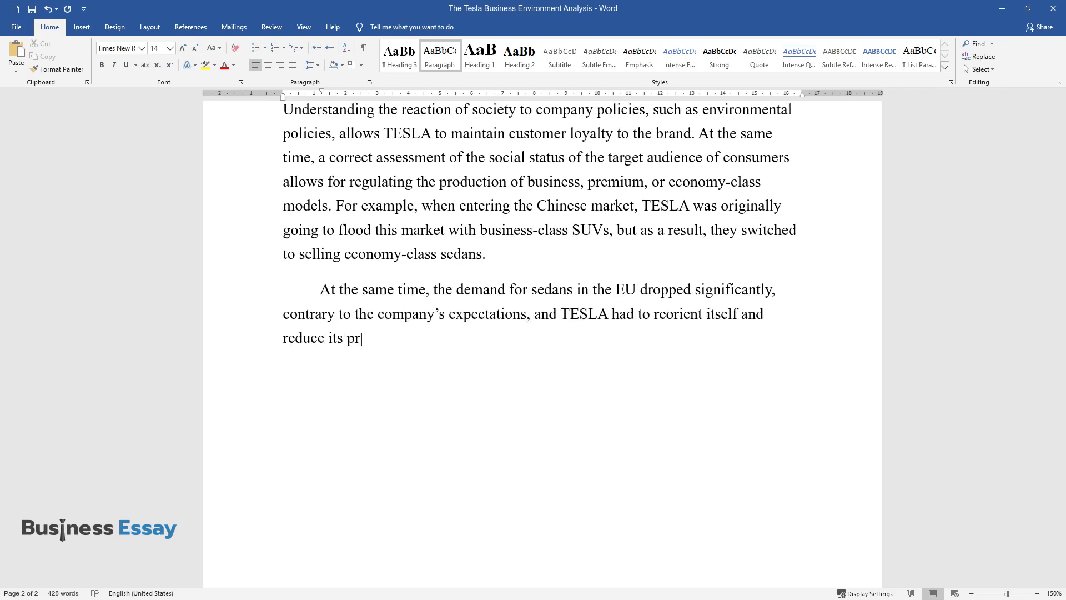
{"action": "type", "text": "esence in the European market. Signi"}
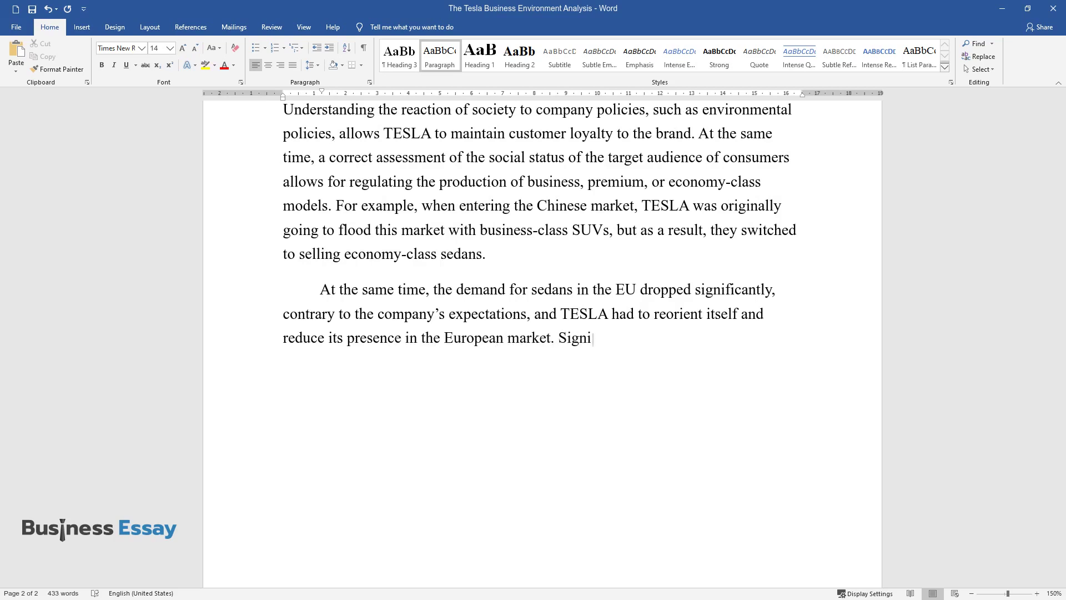
{"action": "type", "text": "ficantly, the surge in consumer attention to technology marke"}
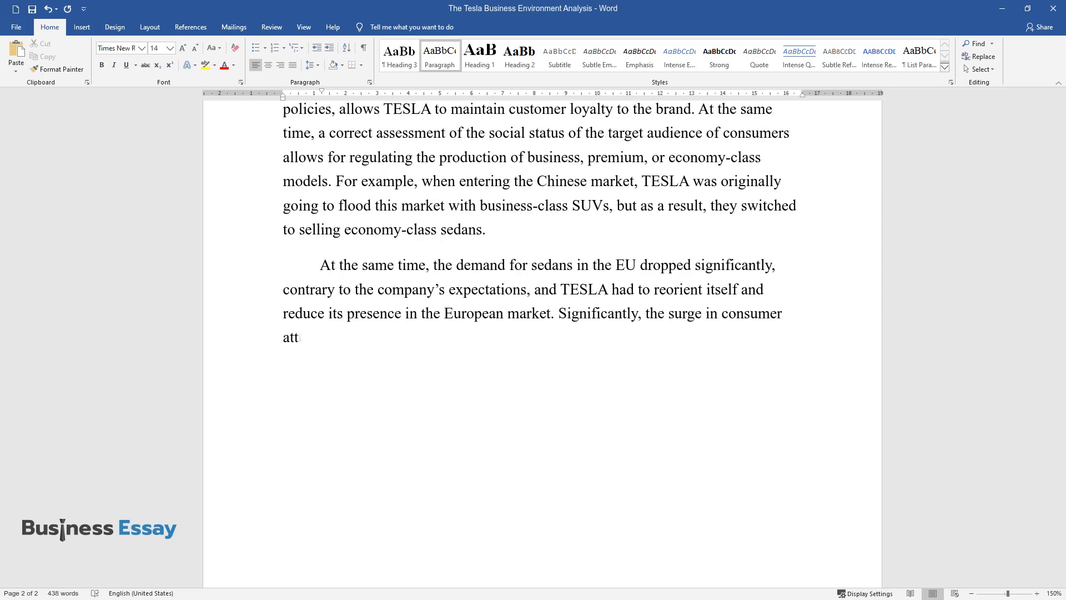
{"action": "type", "text": "d the TES"}
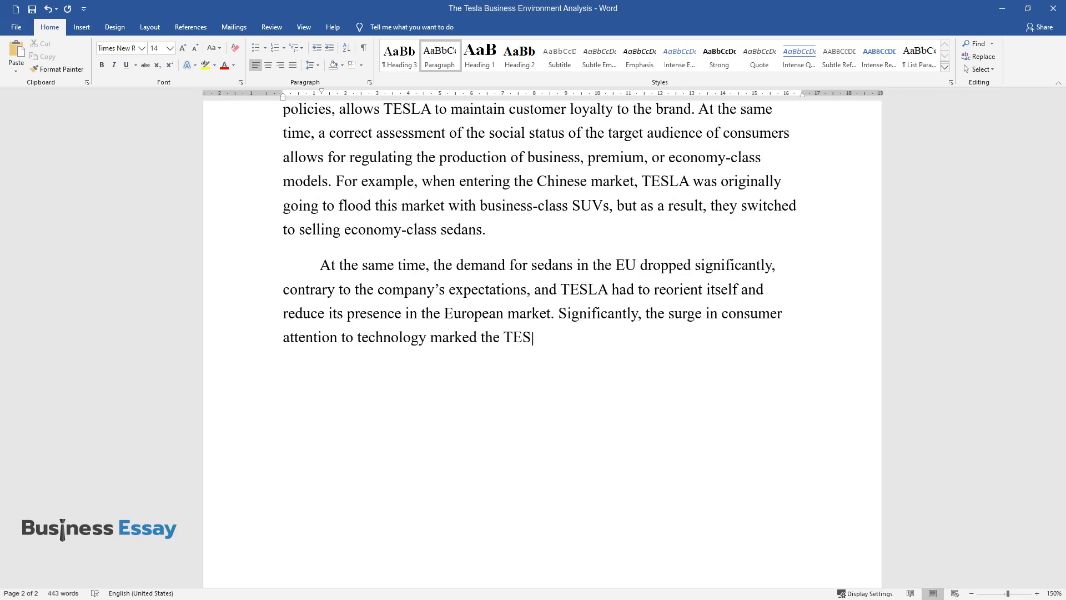
{"action": "type", "text": "LA’s massive success, as the brand’"}
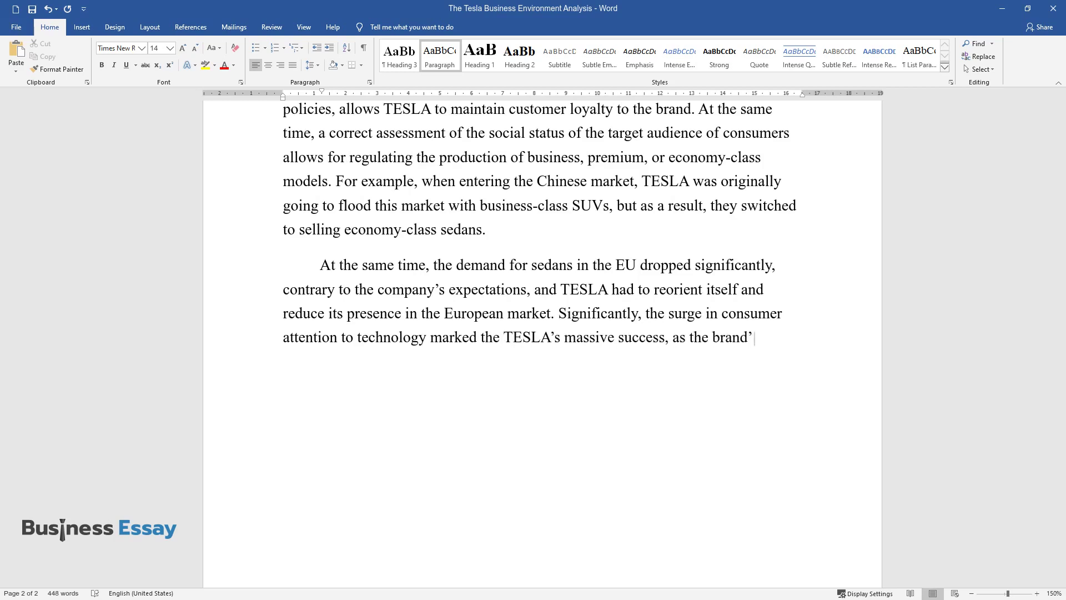
{"action": "type", "text": "s marketing vision was articulated "}
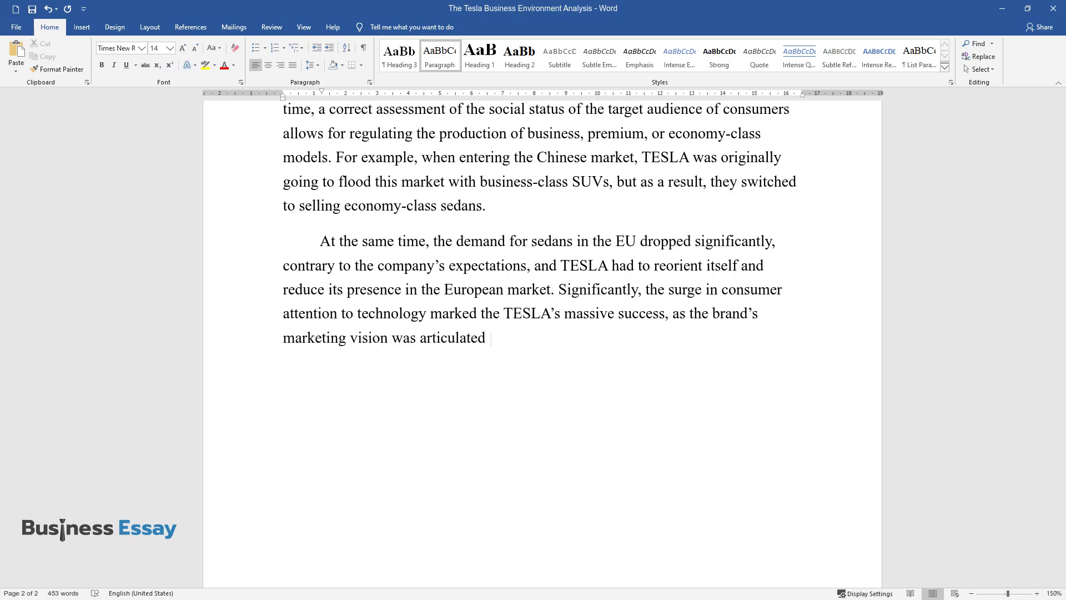
{"action": "type", "text": "around the interest in alternative "}
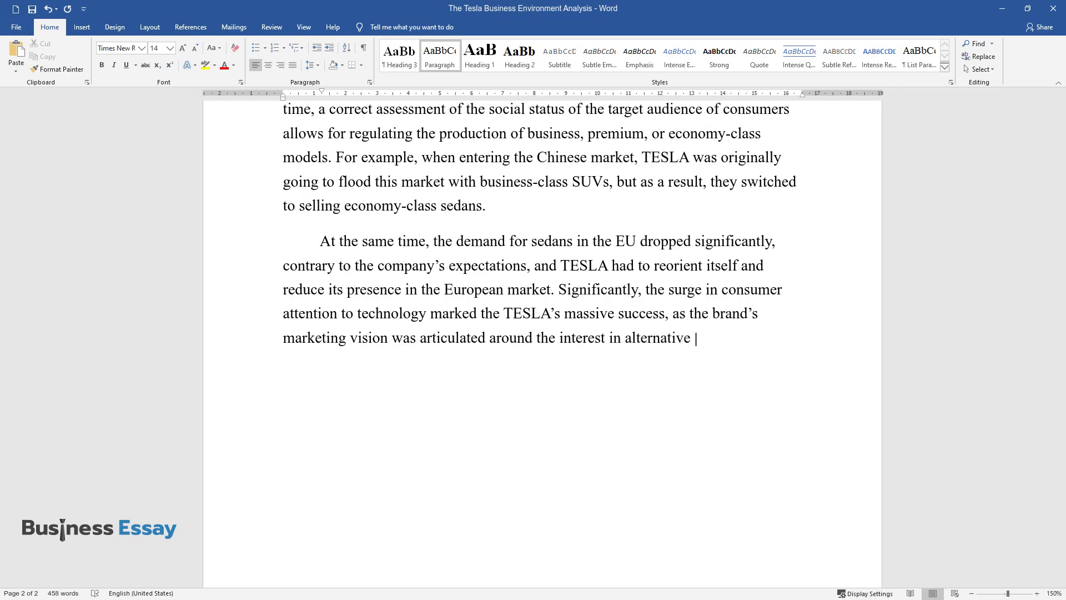
{"action": "type", "text": "power to electric motors a"}
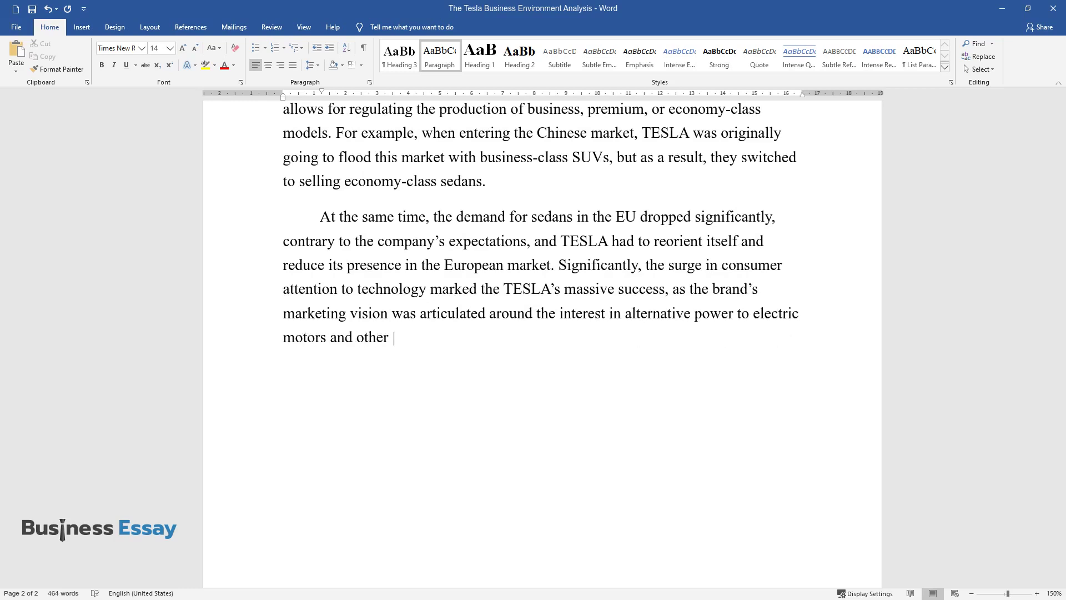
{"action": "type", "text": "nd other types of energy other than oil or g"}
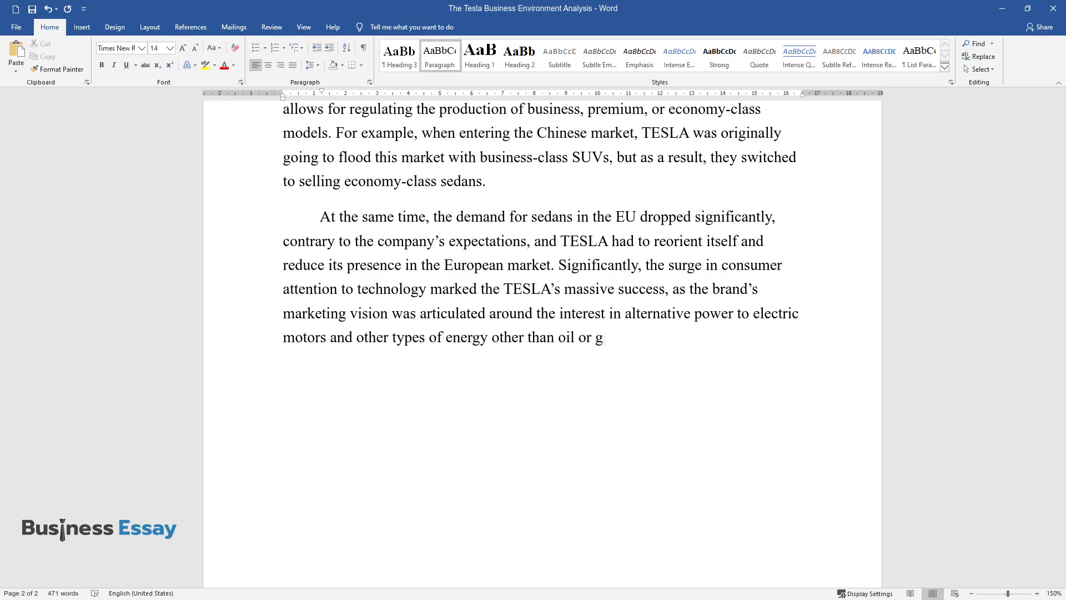
{"action": "type", "text": "as. At the same time, environmental"}
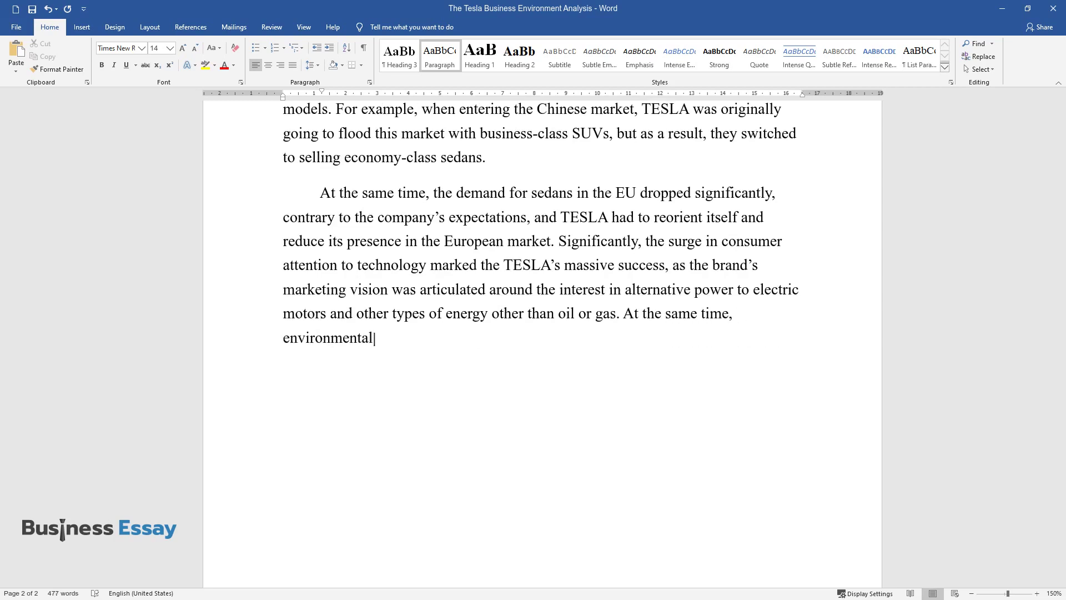
{"action": "type", "text": " issues in the environment have cre"}
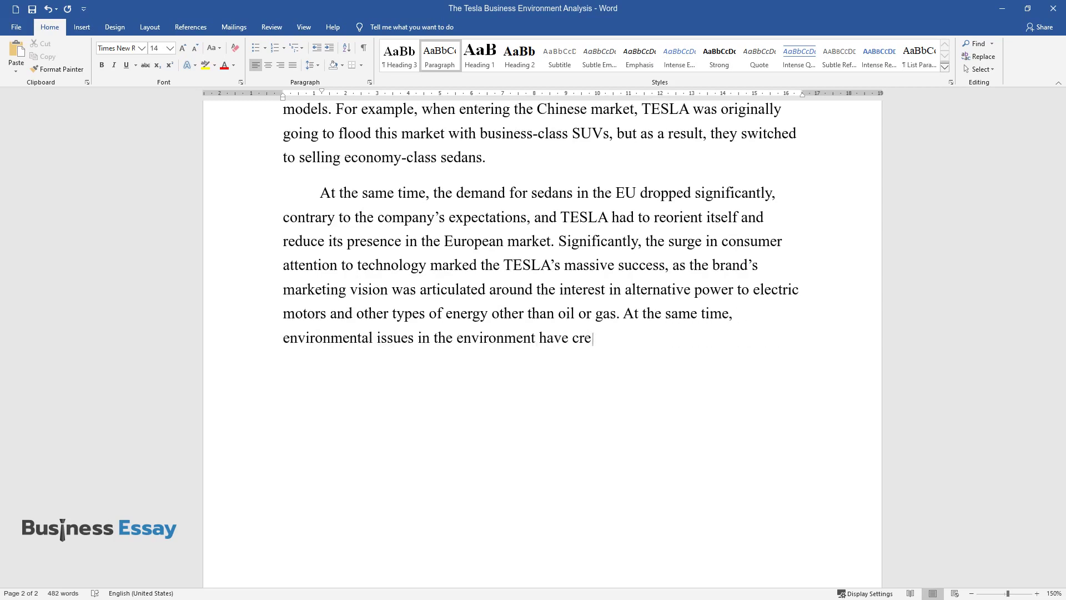
{"action": "type", "text": "ated an additional incentive for the purchase"}
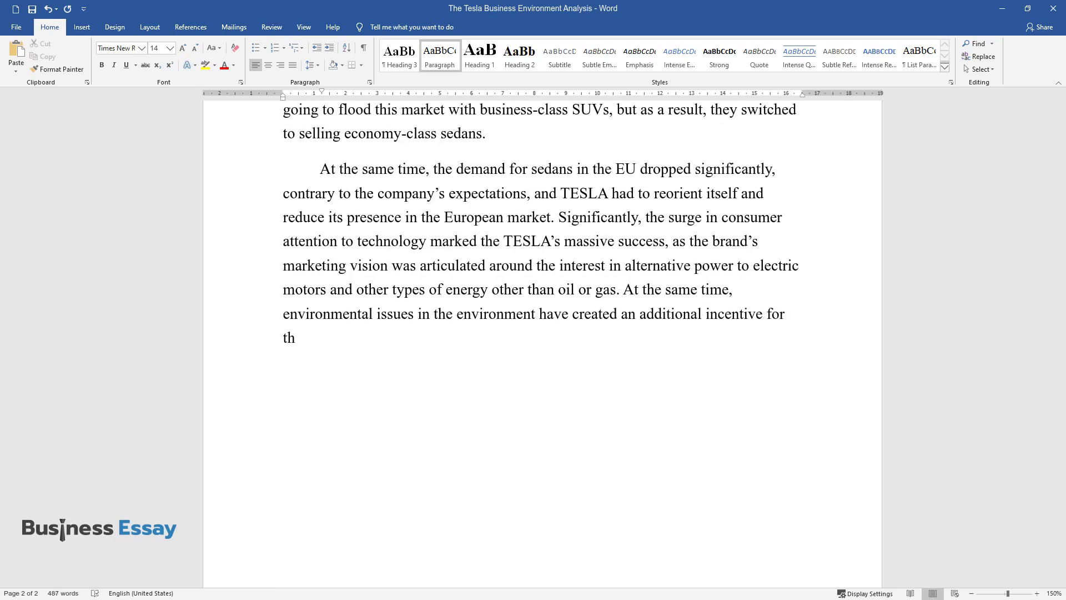
{"action": "type", "text": " of electric cars and sol"}
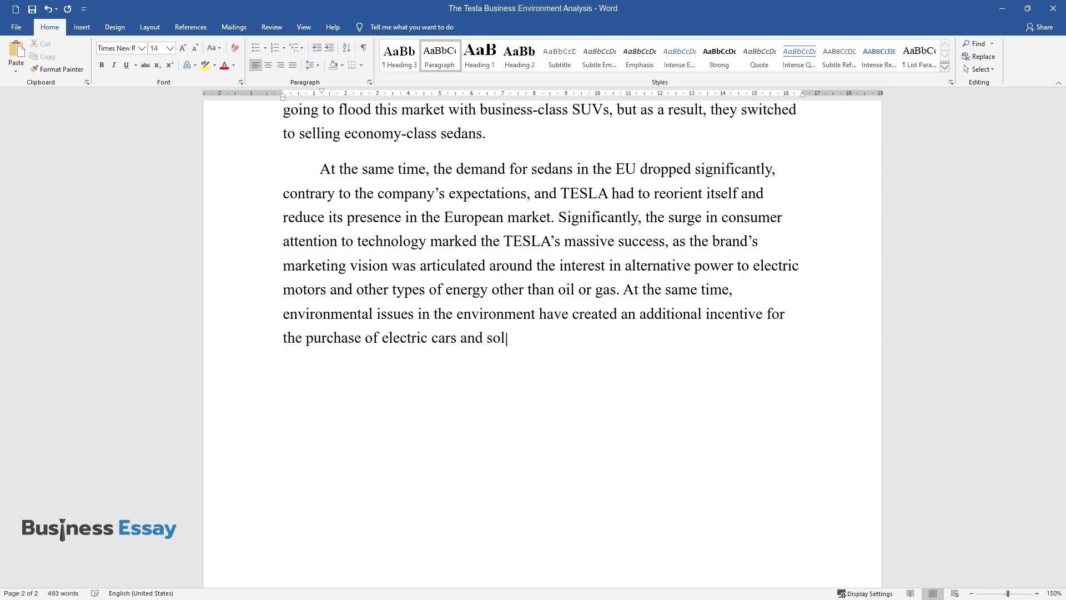
- Finish the EU paragraph, then write 'Today, one of the main long-term business goals…' through 'strategic plan.'
{"action": "type", "text": "ar panels from the company."}
{"action": "key", "text": "Return"}
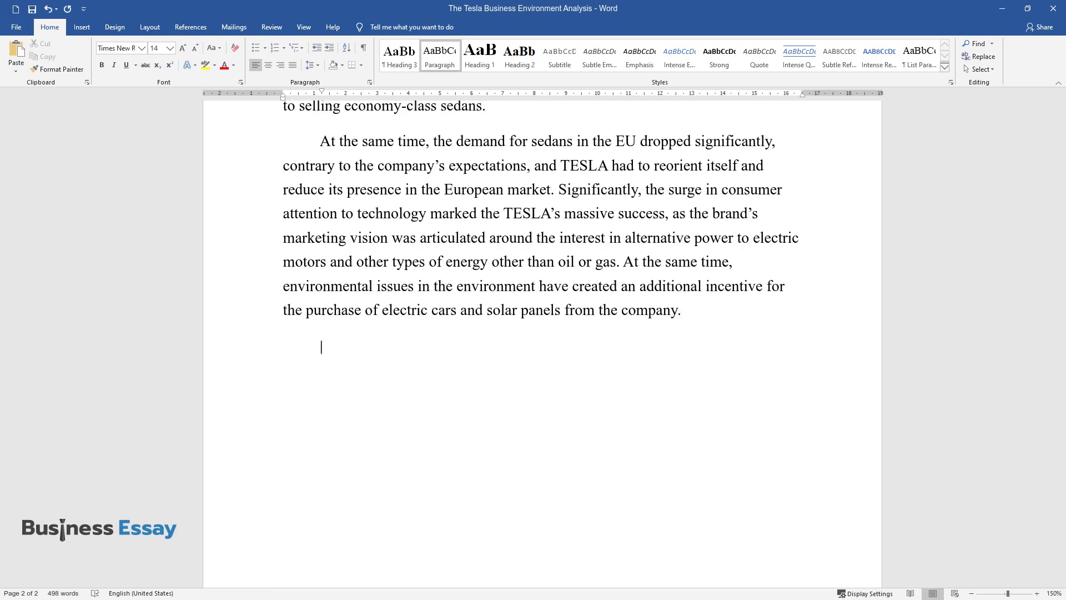
{"action": "type", "text": "Today, one of the ma"}
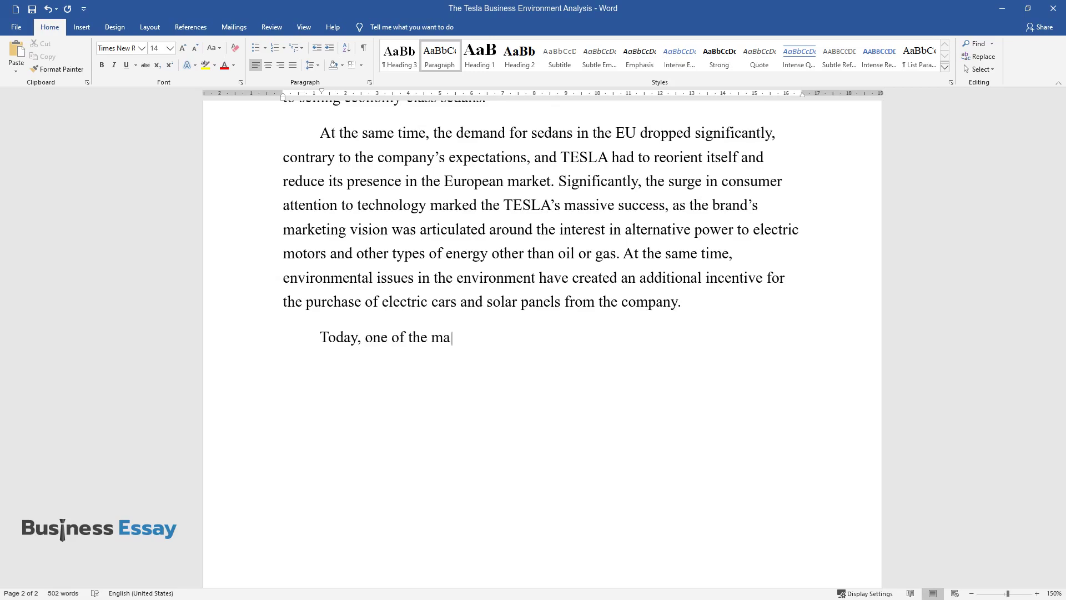
{"action": "type", "text": "in long-term business goals of the c"}
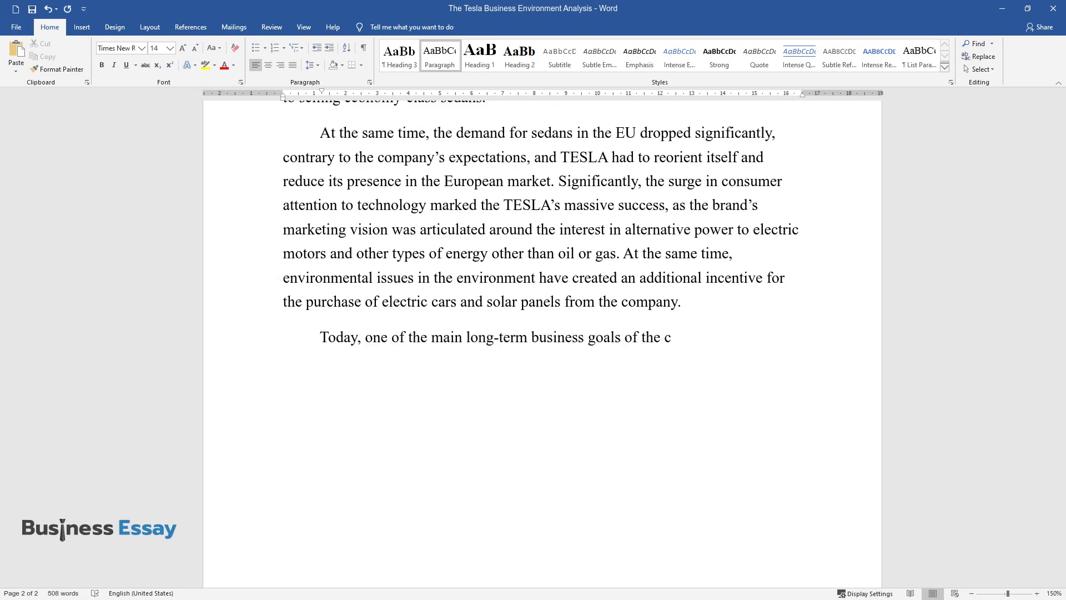
{"action": "type", "text": "ompany is to conquer and consolidate "}
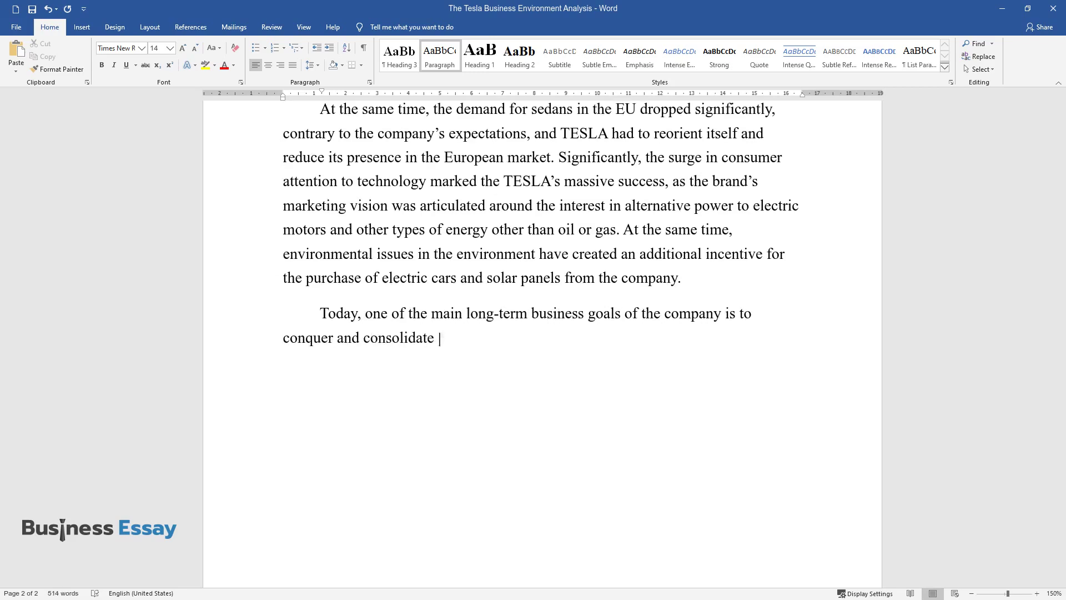
{"action": "type", "text": "positions in the Chinese market, whe"}
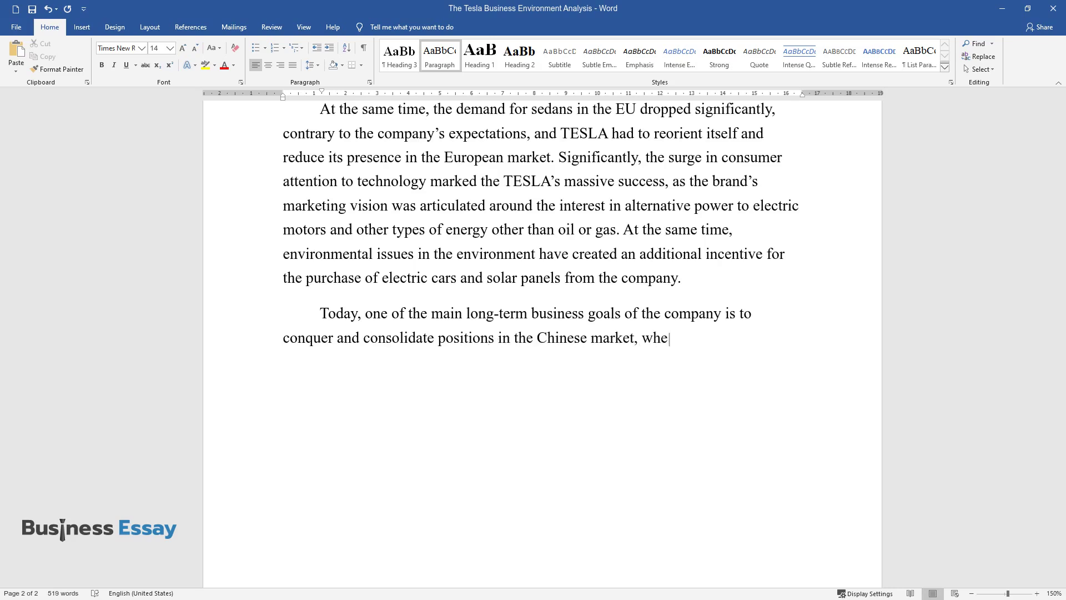
{"action": "type", "text": "re not so long-ago TESLA built two ne"}
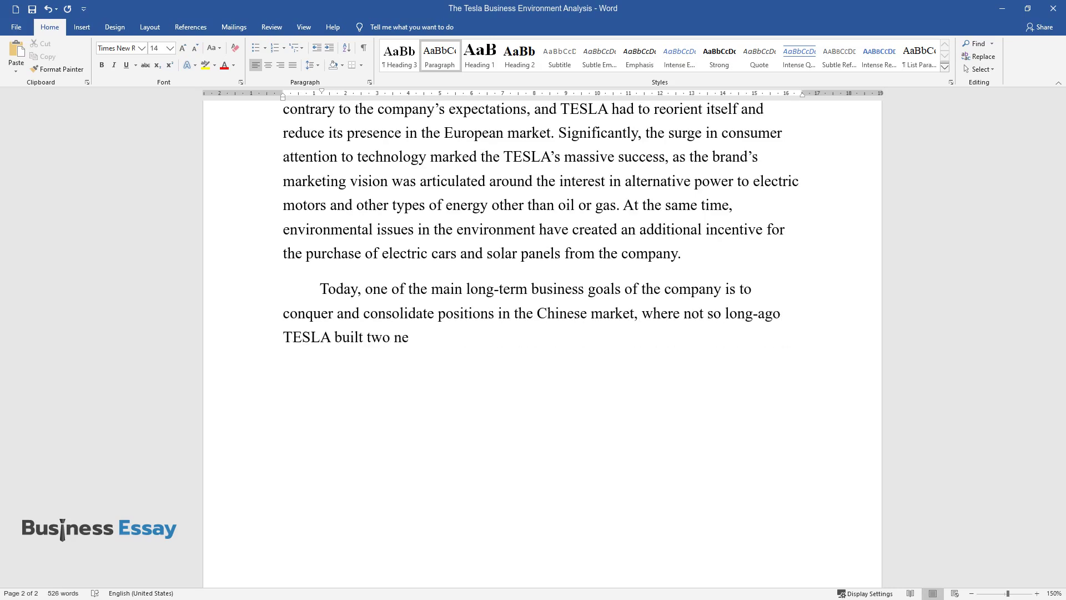
{"action": "type", "text": "w plants for the production of elect"}
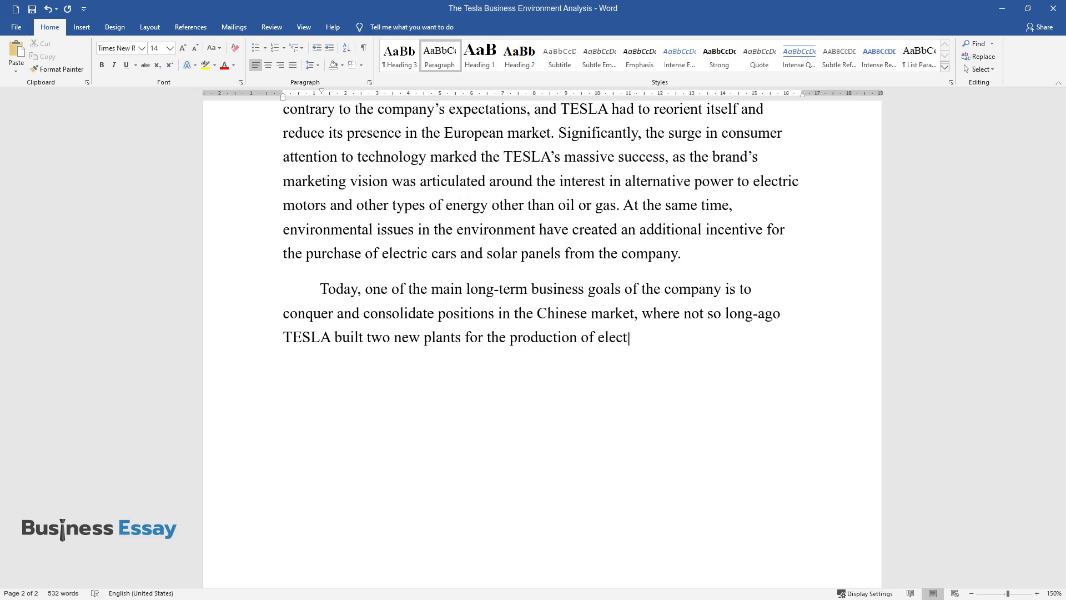
{"action": "type", "text": "ric cars. To achieve this goal, the company needs to c"}
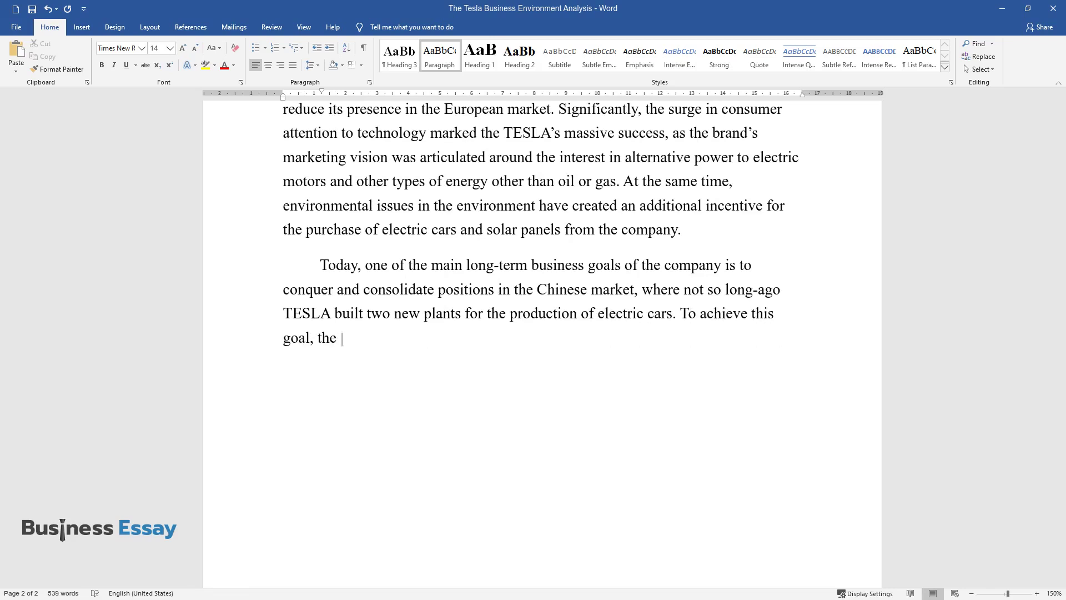
{"action": "type", "text": "onduct market resea"}
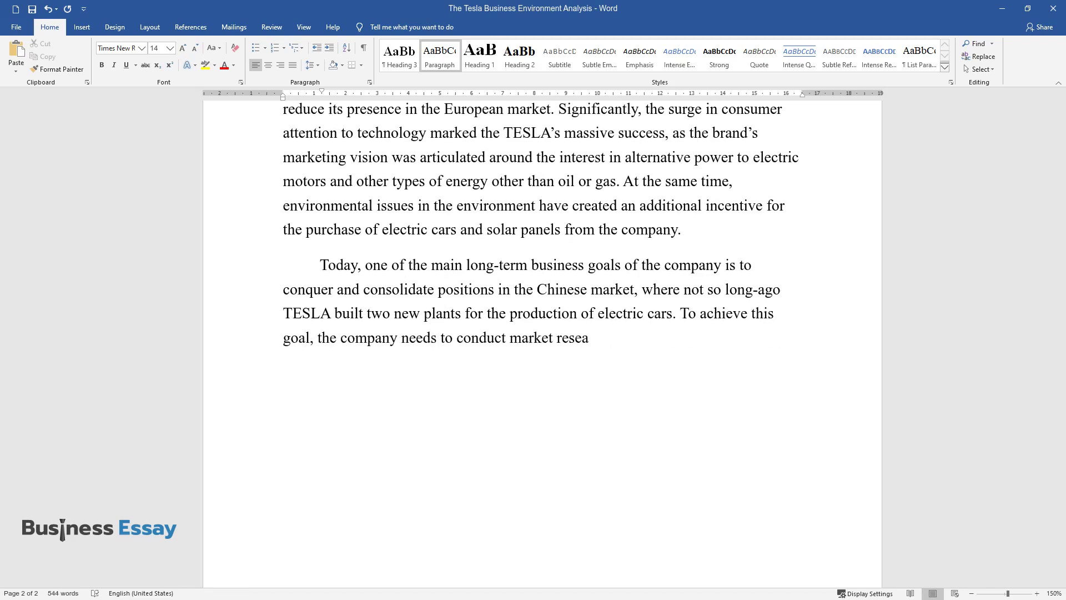
{"action": "type", "text": "rch from time to time and adjust its activity"}
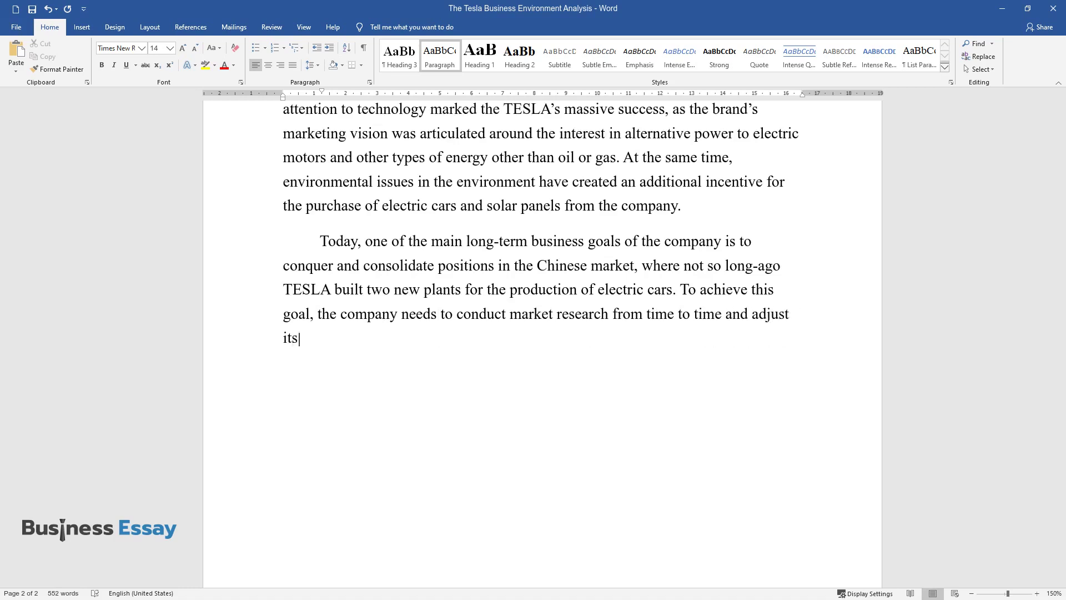
{"action": "type", "text": ". The stage between obtaini"}
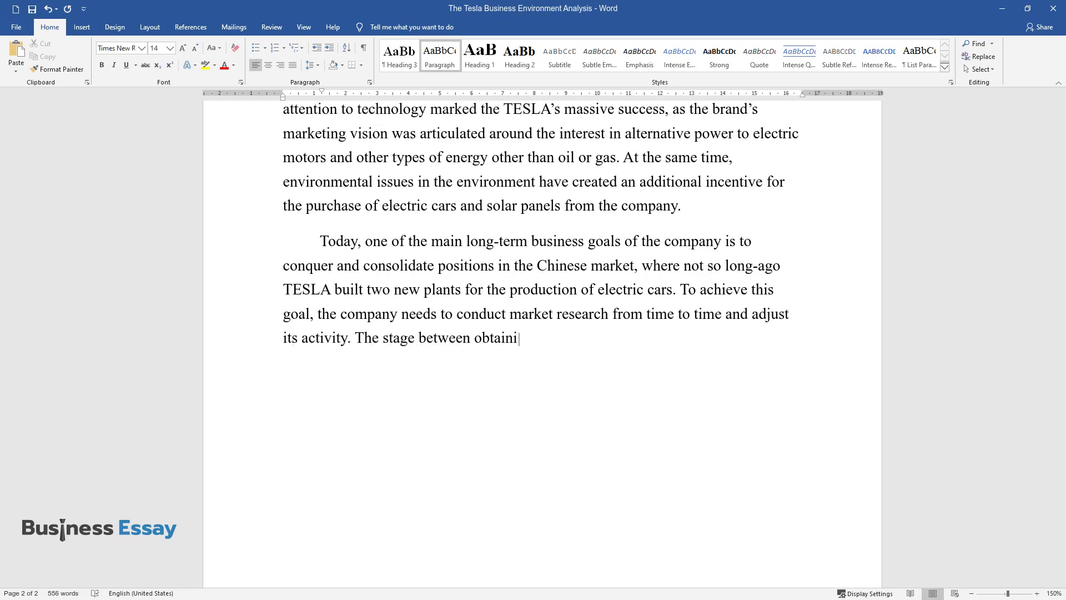
{"action": "type", "text": "ng the results of marketing research"}
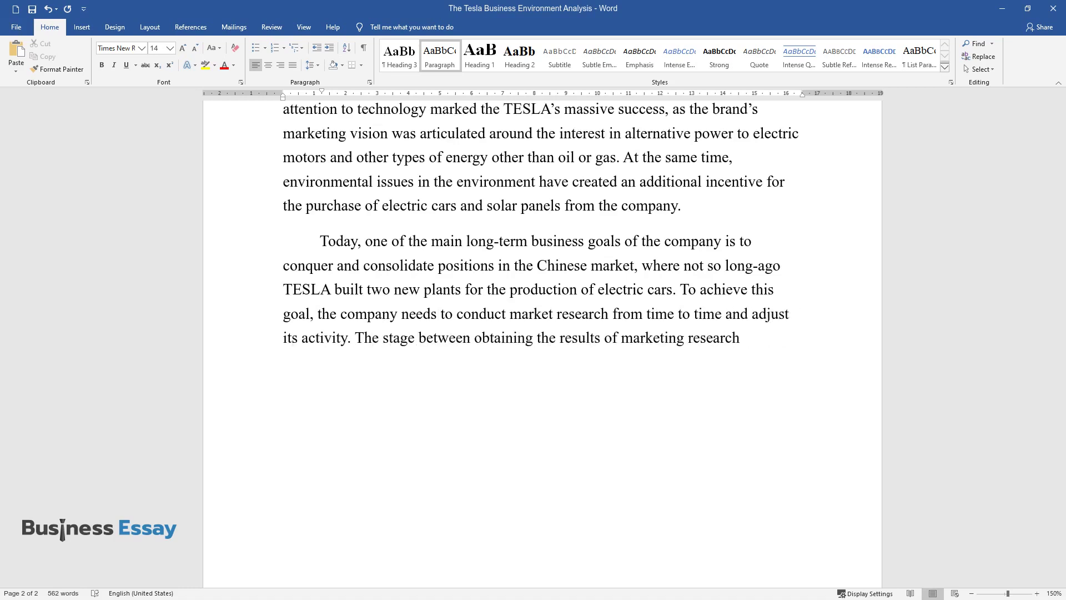
{"action": "type", "text": " and the implementation of a new business strat"}
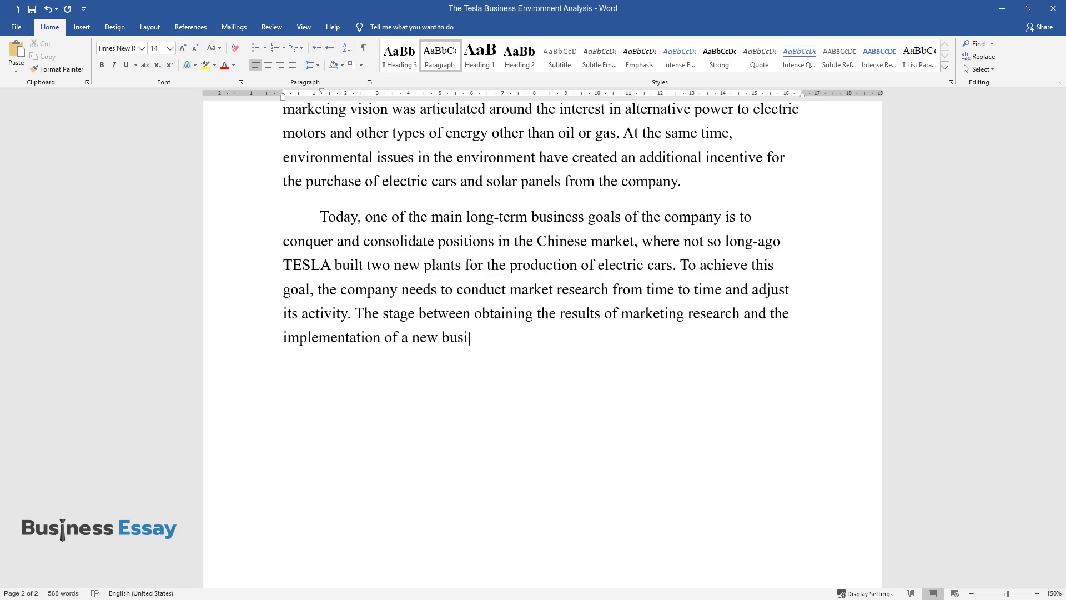
{"action": "type", "text": "egy that would build on th"}
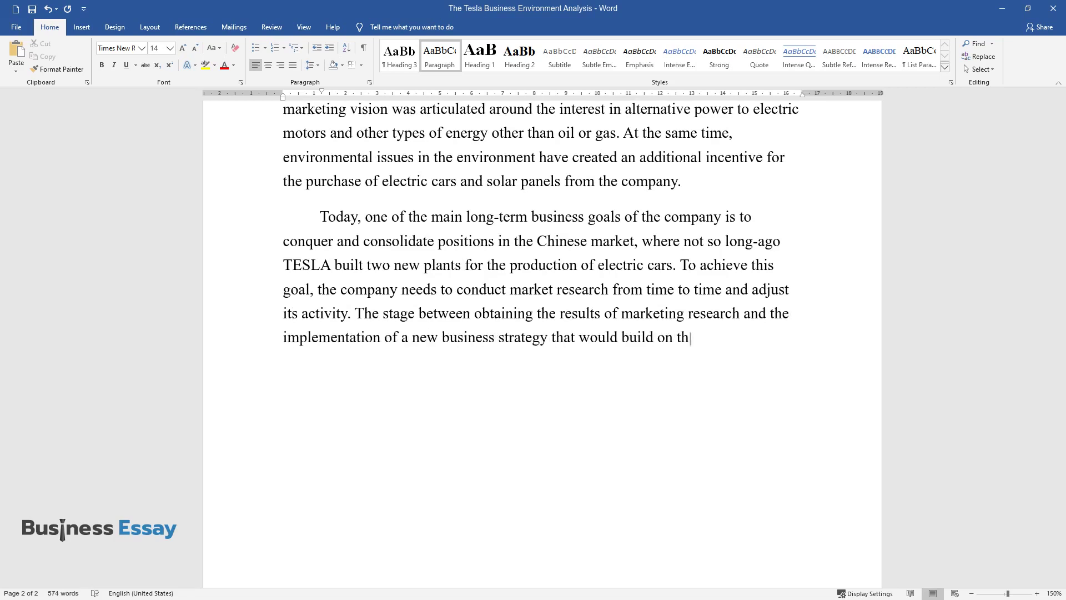
{"action": "type", "text": "ese results includes the need to crea"}
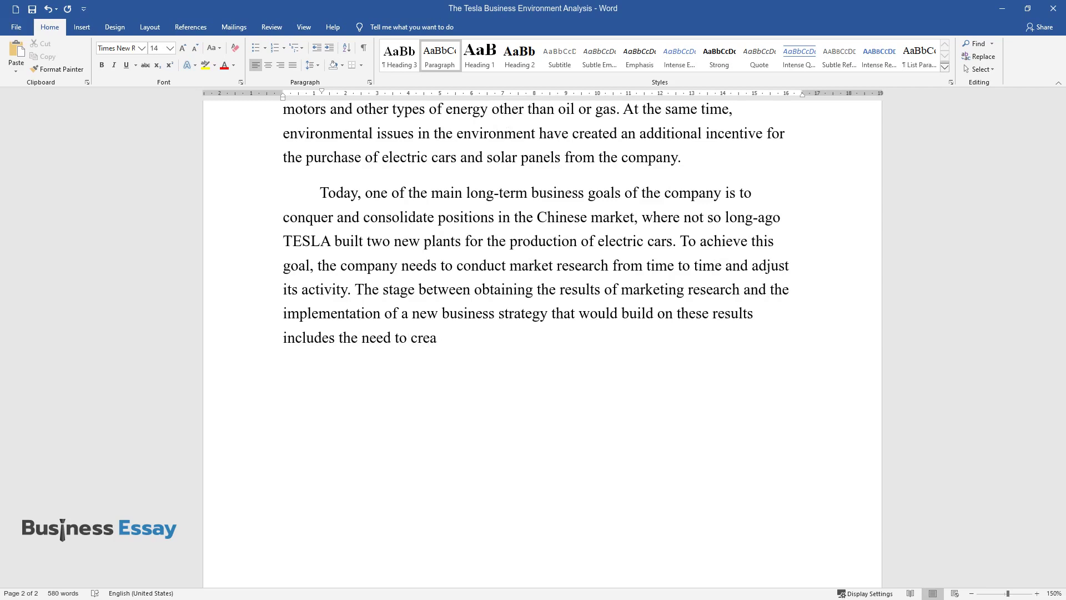
{"action": "type", "text": "te a strategic plan."}
{"action": "key", "text": "Return"}
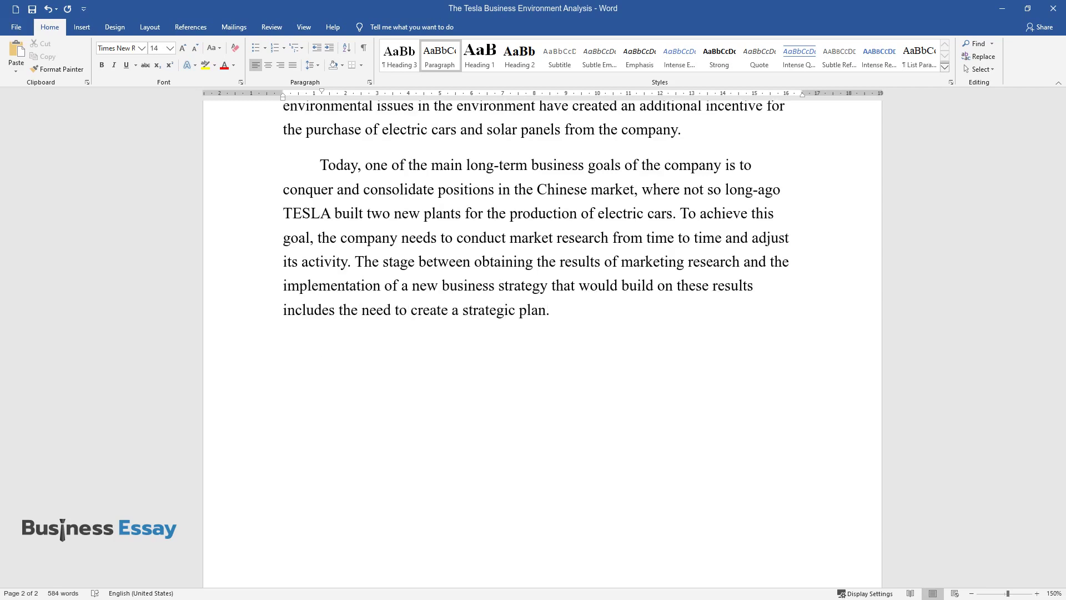
- Write the China example paragraph, ending with relocating electric car factories and shipping lithium batteries
{"action": "type", "text": "For example, when TESLA learned of the increased potential dema"}
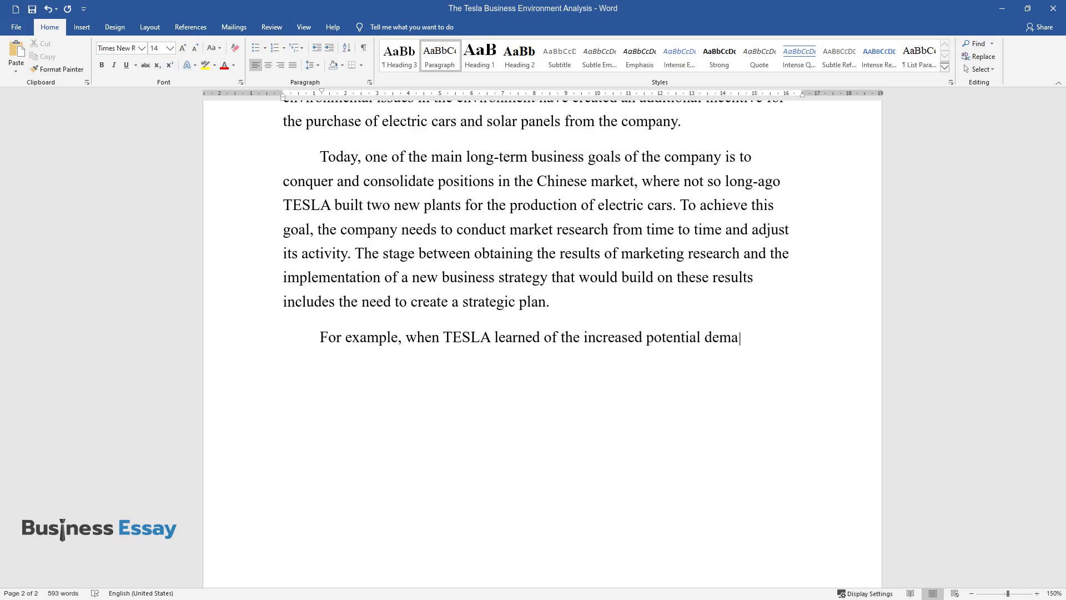
{"action": "type", "text": "nd for sedans in more remot"}
{"action": "type", "text": "e areas"}
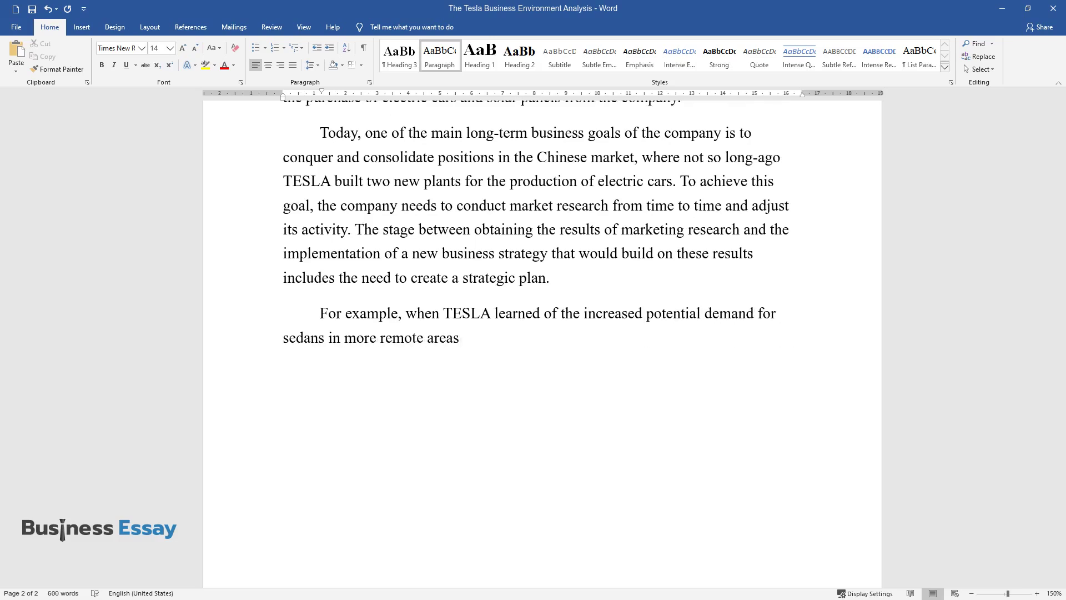
{"action": "type", "text": " of China, they developed a strategi"}
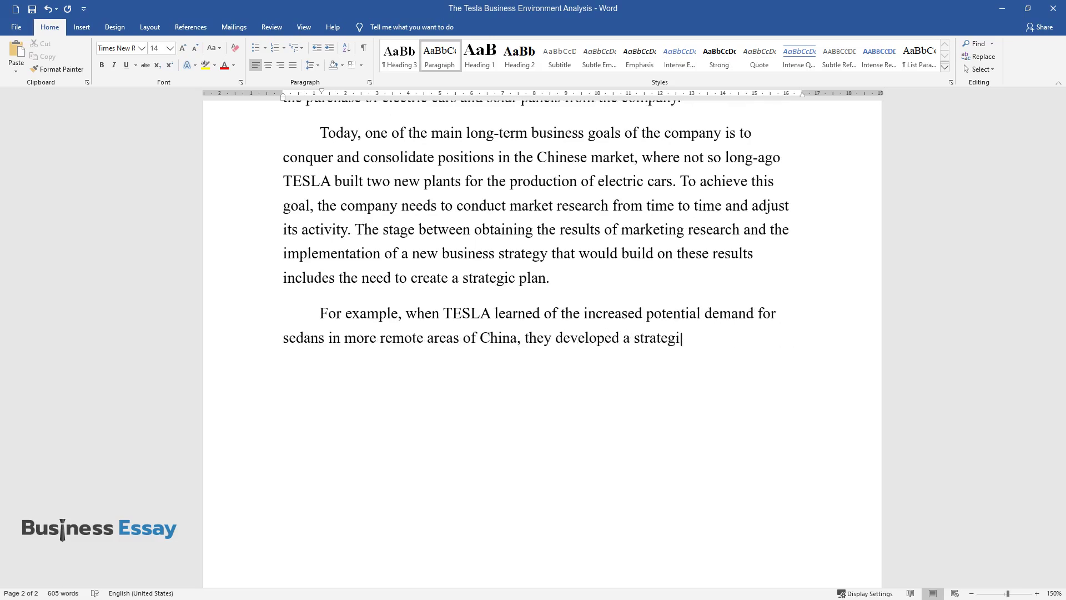
{"action": "type", "text": "c business plan, based on which th"}
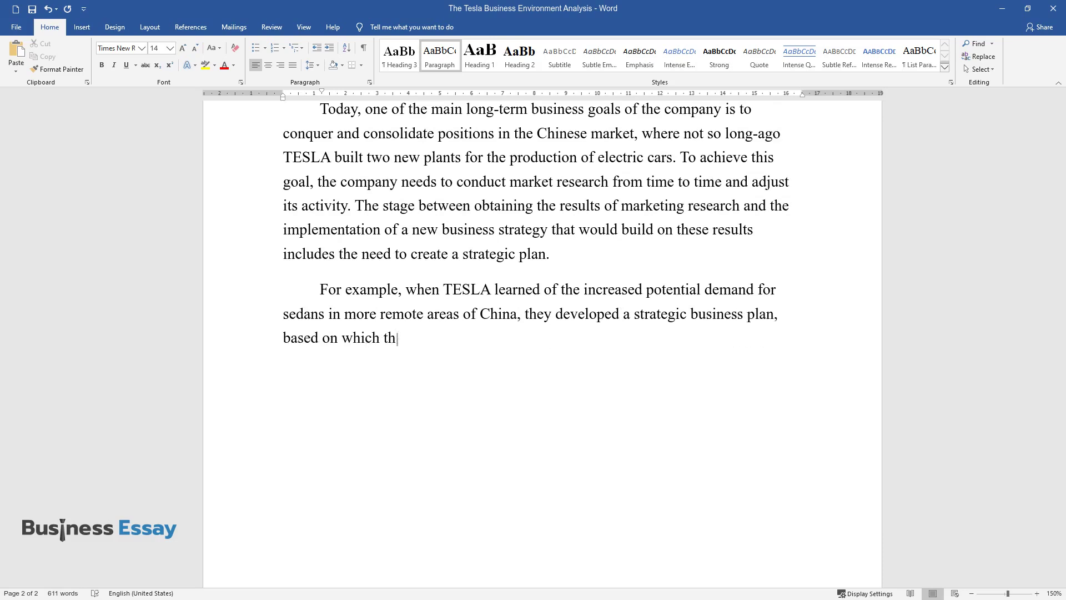
{"action": "type", "text": "e company reached out to a target a"}
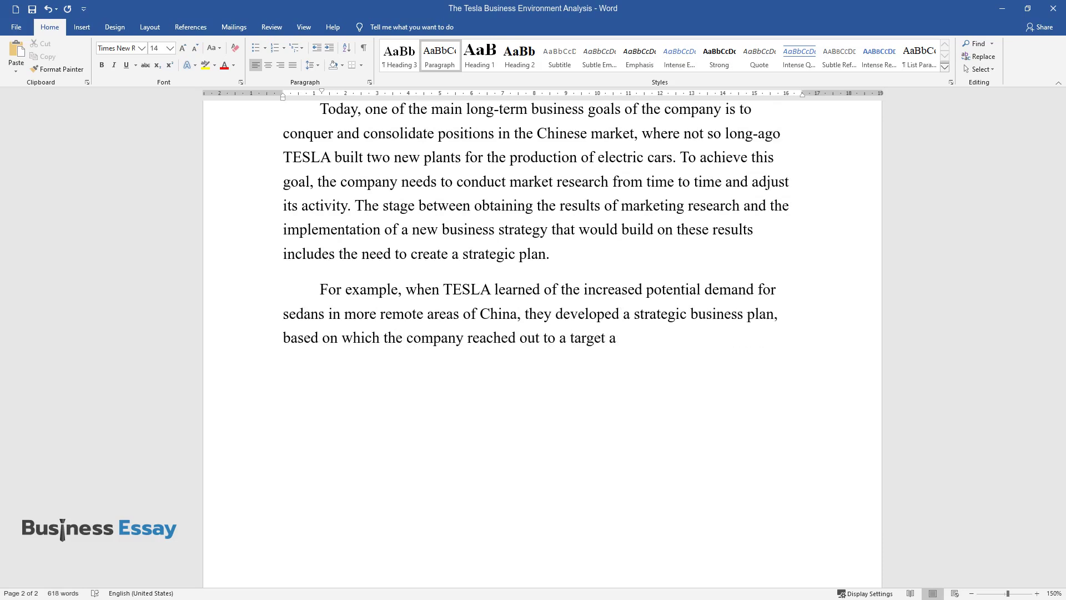
{"action": "type", "text": "udience of potential buyers. As pa"}
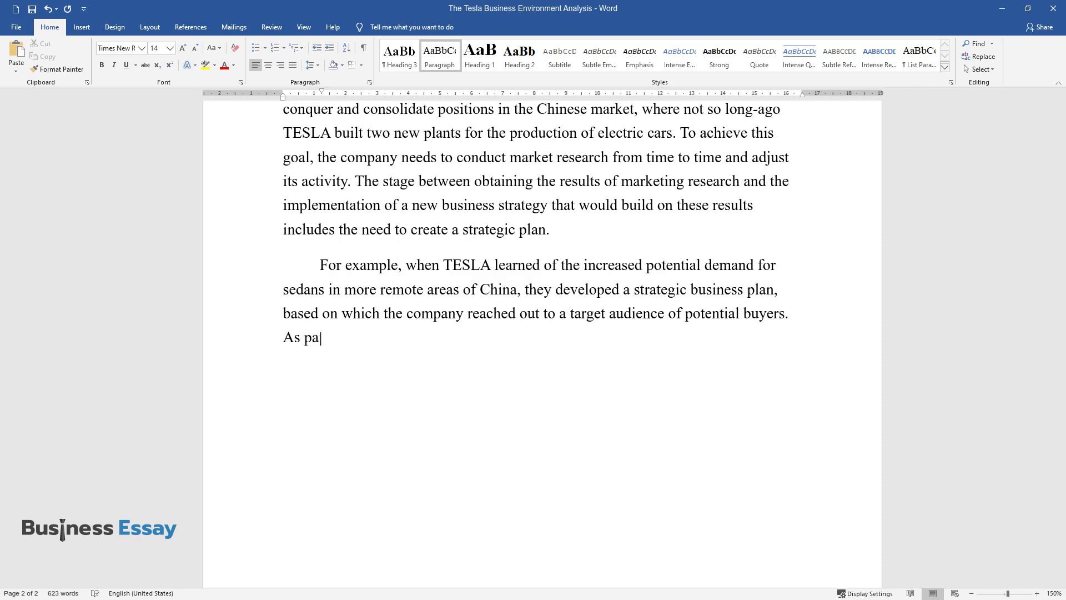
{"action": "type", "text": "rt of this plan, various details were probably identified, such as th"}
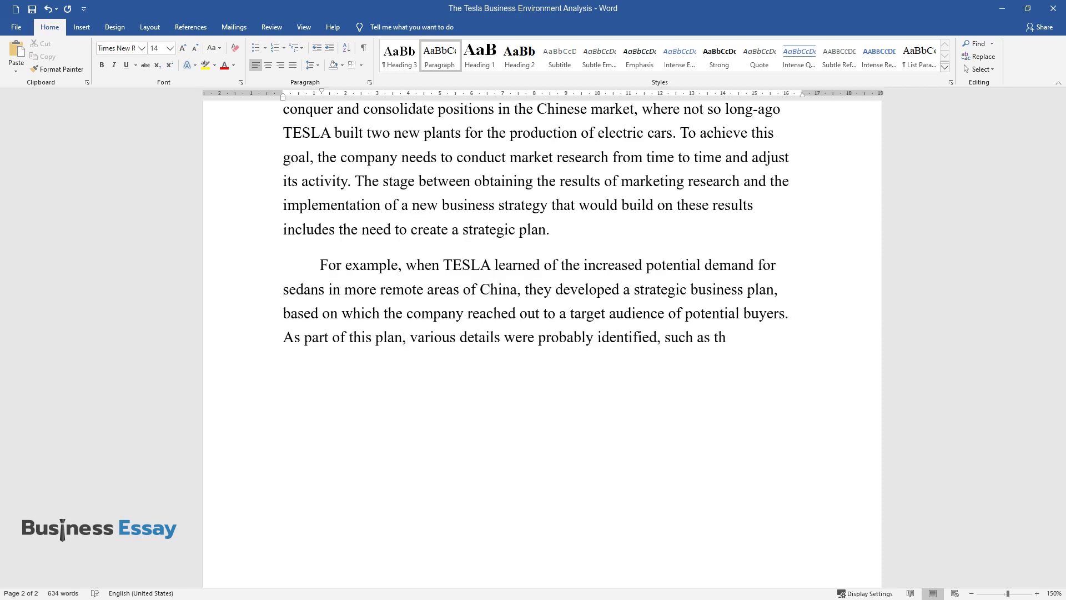
{"action": "type", "text": "e volume of additional products for which t"}
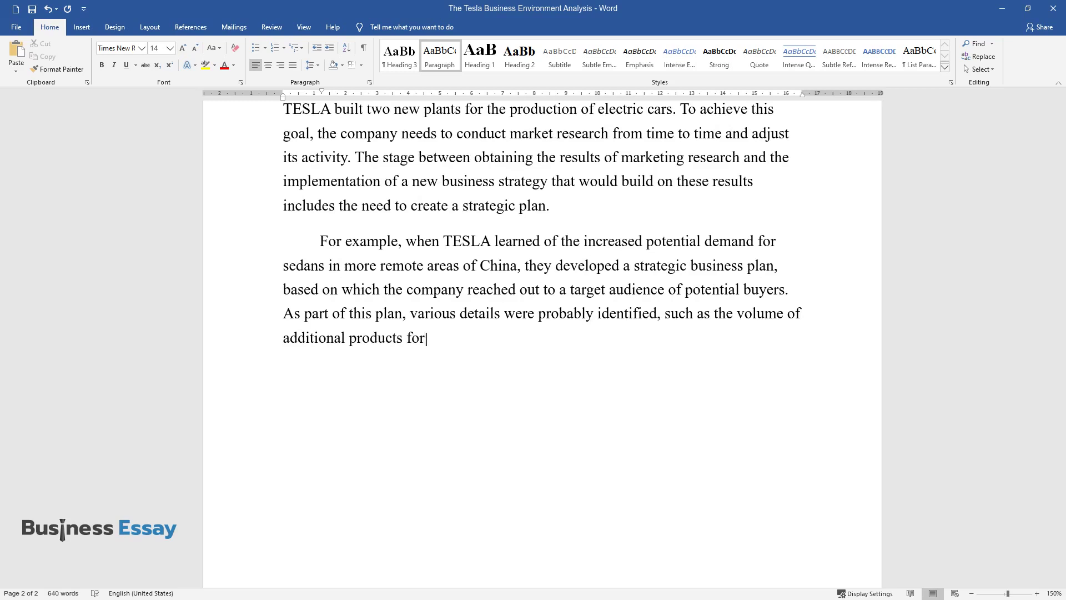
{"action": "type", "text": "here is demand, the abilit"}
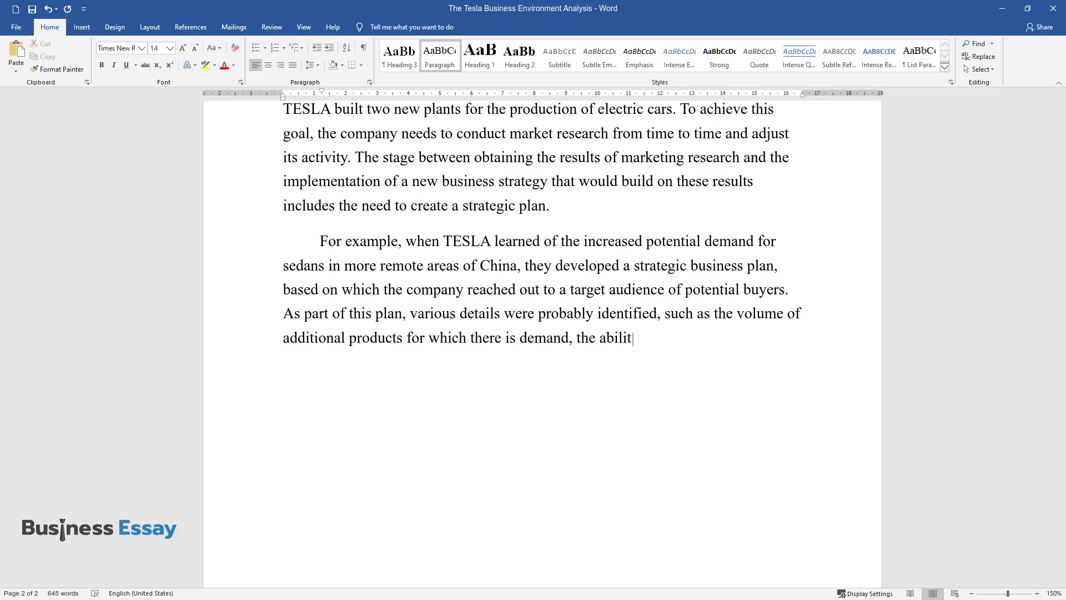
{"action": "type", "text": "y to produce cars in China or transport them from th"}
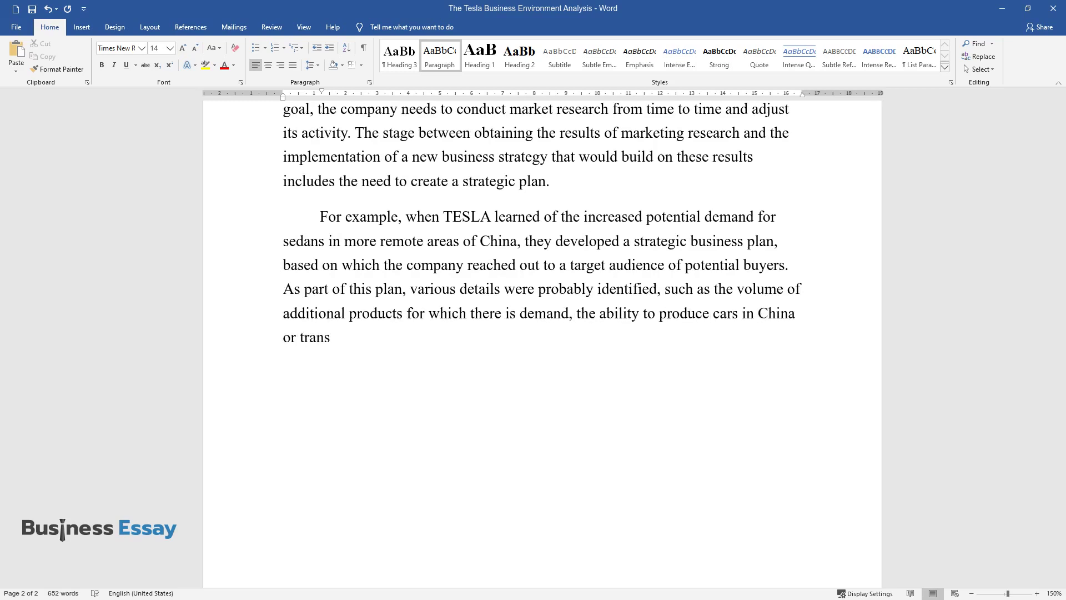
{"action": "type", "text": "e United States,"}
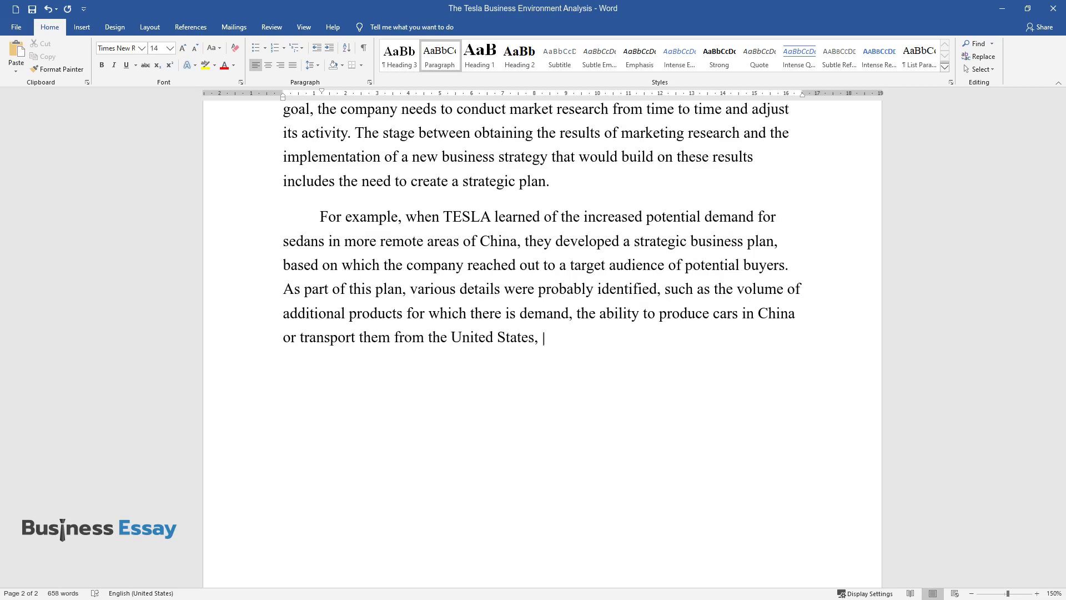
{"action": "type", "text": " or, for example, the specifics of d"}
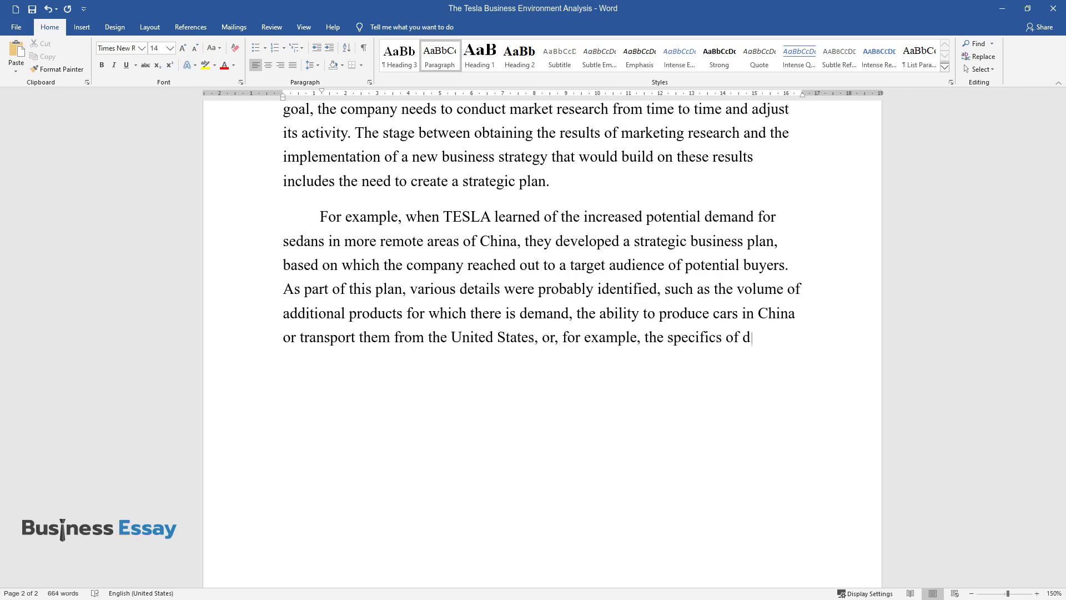
{"action": "type", "text": "istributing marketing and advertis"}
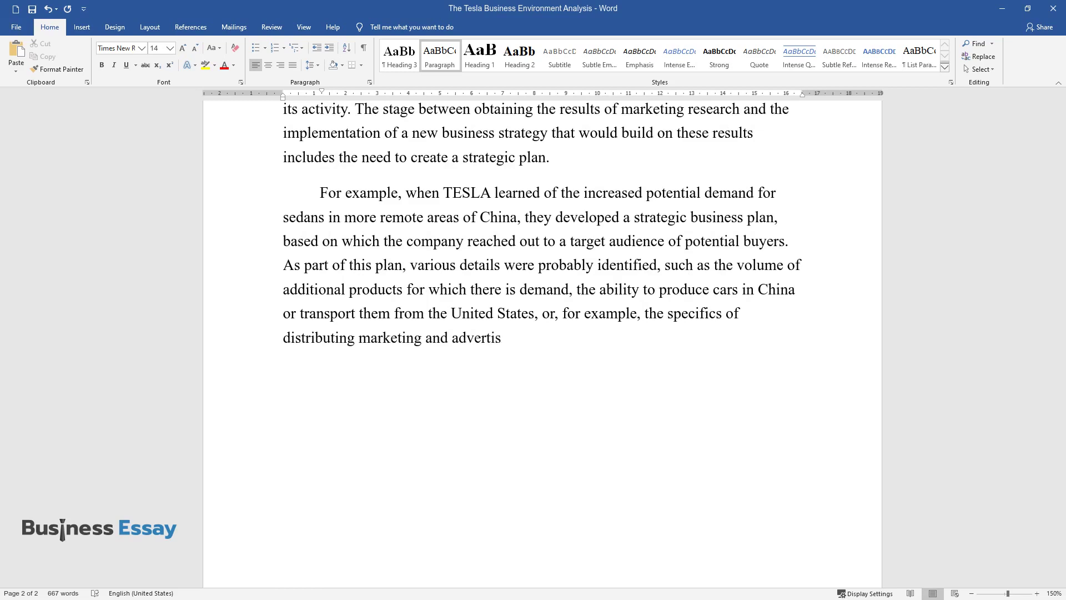
{"action": "type", "text": "ing information through social netw"}
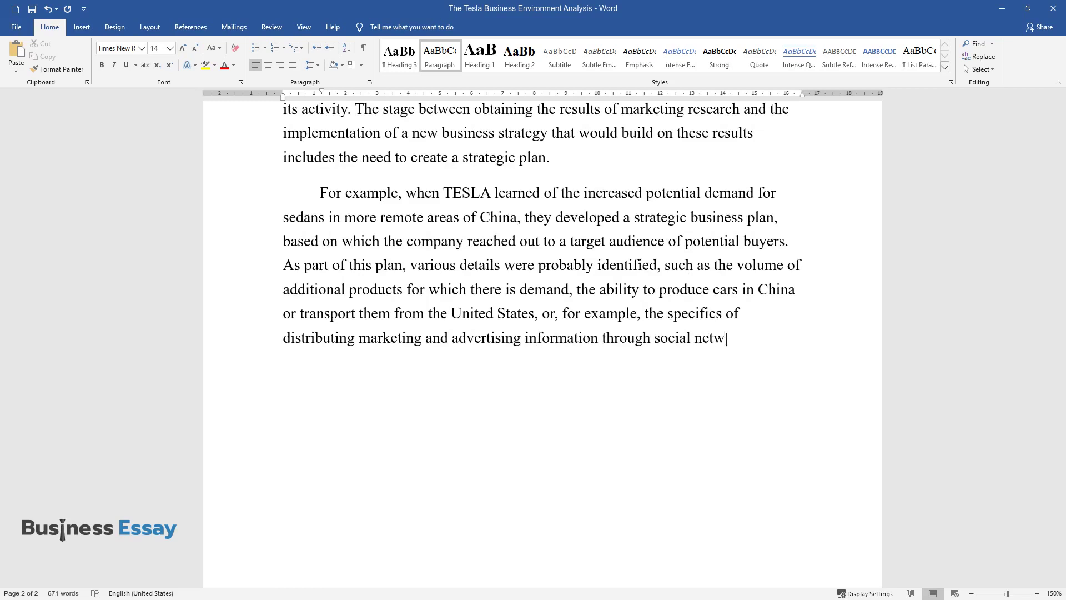
{"action": "type", "text": "orks. Traditional advertising or ot"}
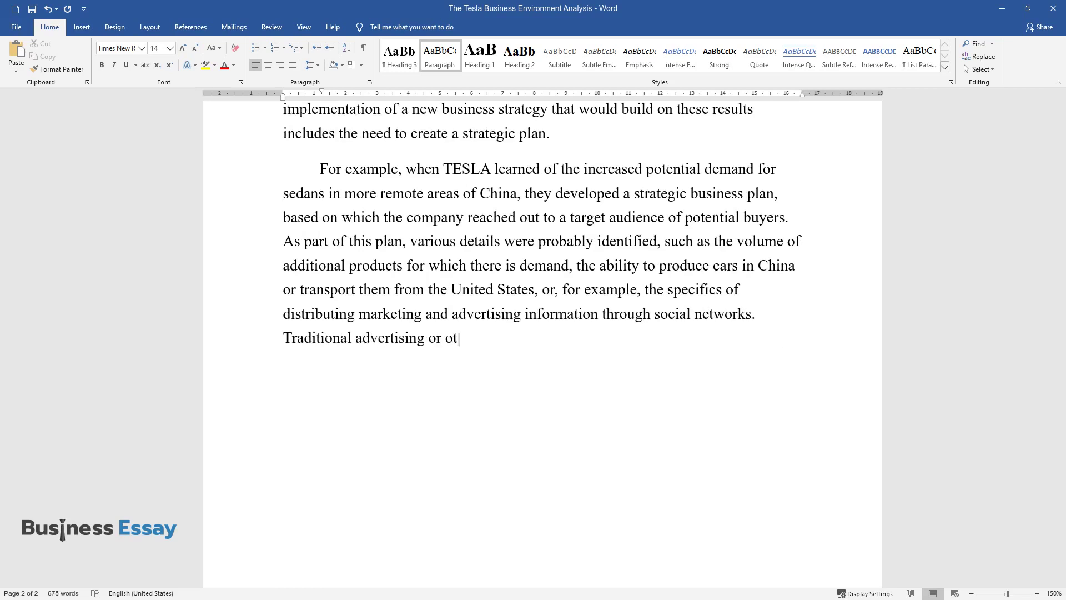
{"action": "type", "text": "her sources. Likewise, TESLA neede"}
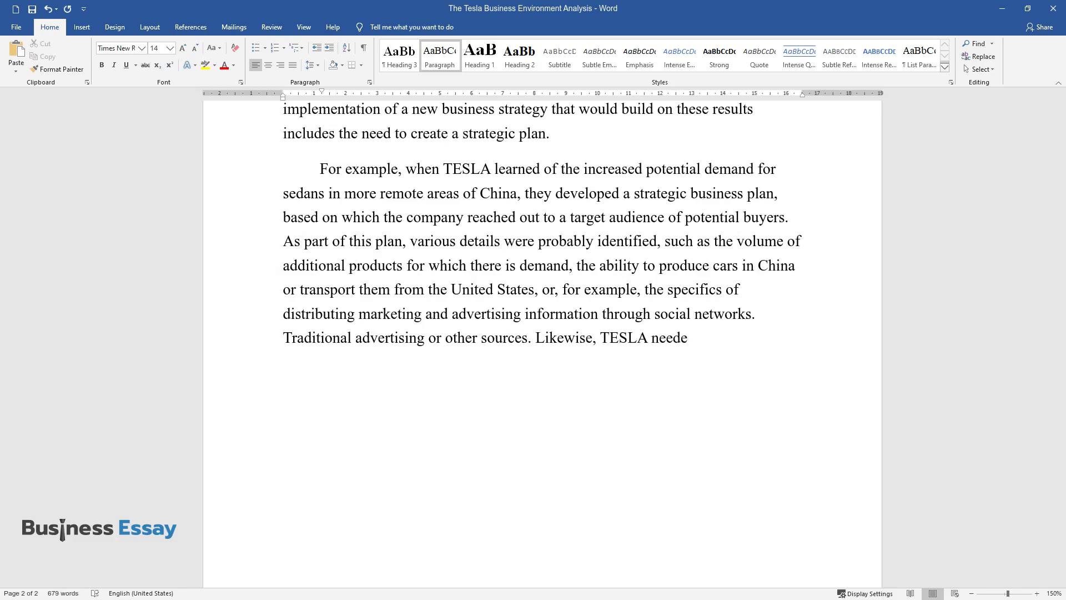
{"action": "type", "text": "d to analyze the demand and plan t"}
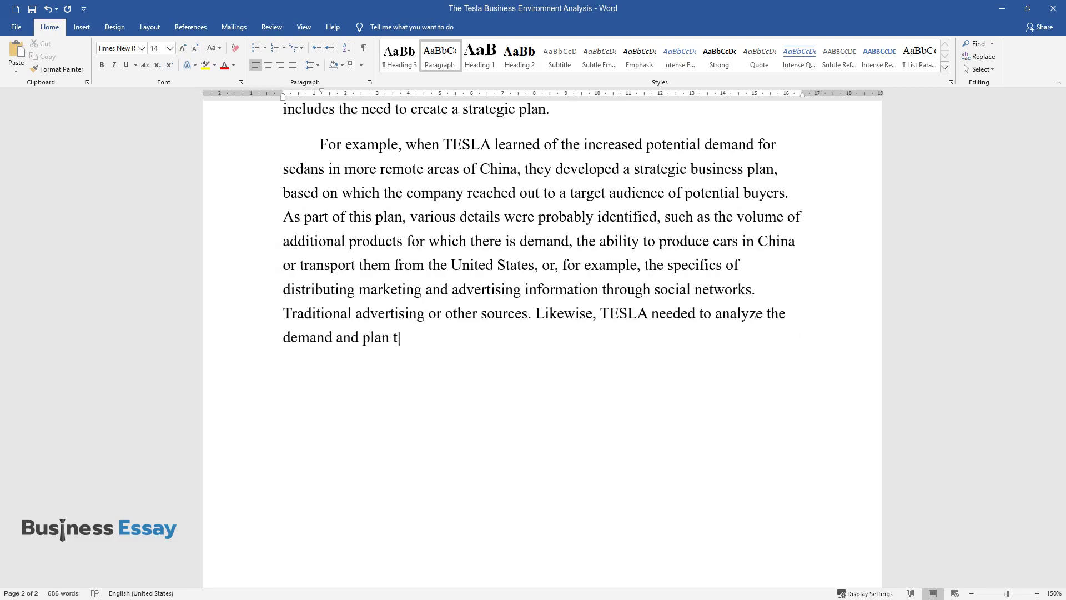
{"action": "type", "text": "o bring new products to the Chinese"}
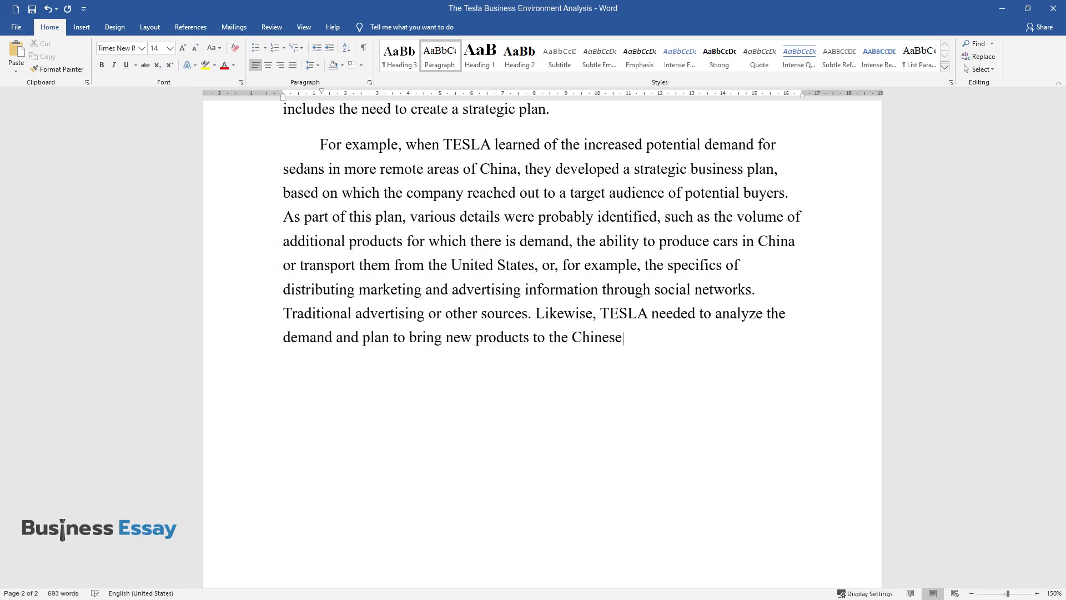
{"action": "type", "text": " market, including the demand for solar panels and lithium batteries."}
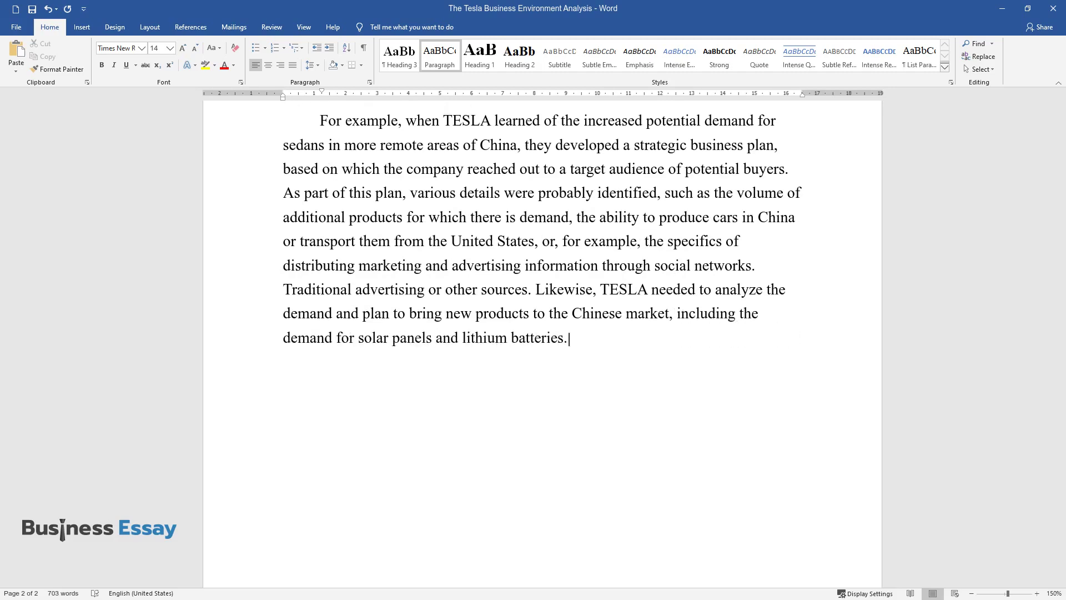
{"action": "type", "text": " After the company realized that t"}
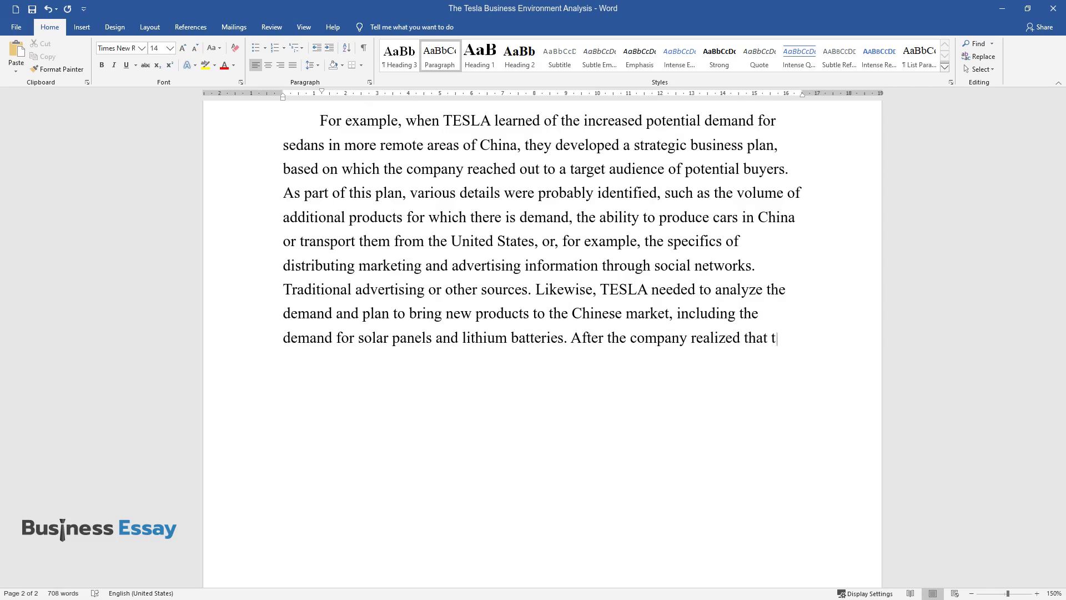
{"action": "type", "text": "he demand for solar panels was not"}
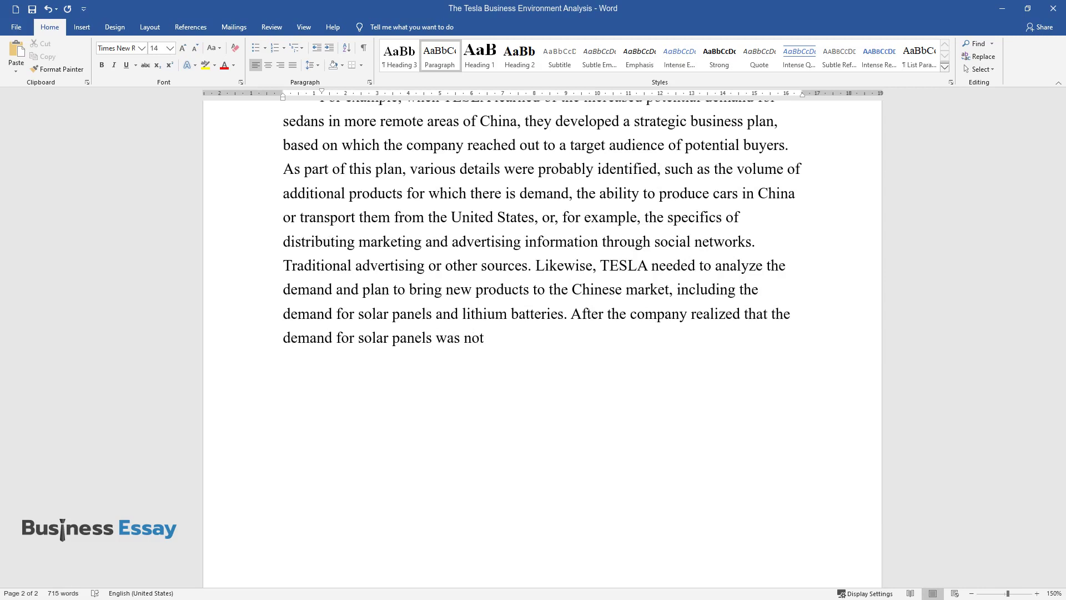
{"action": "type", "text": " high enough, adjustments were made"}
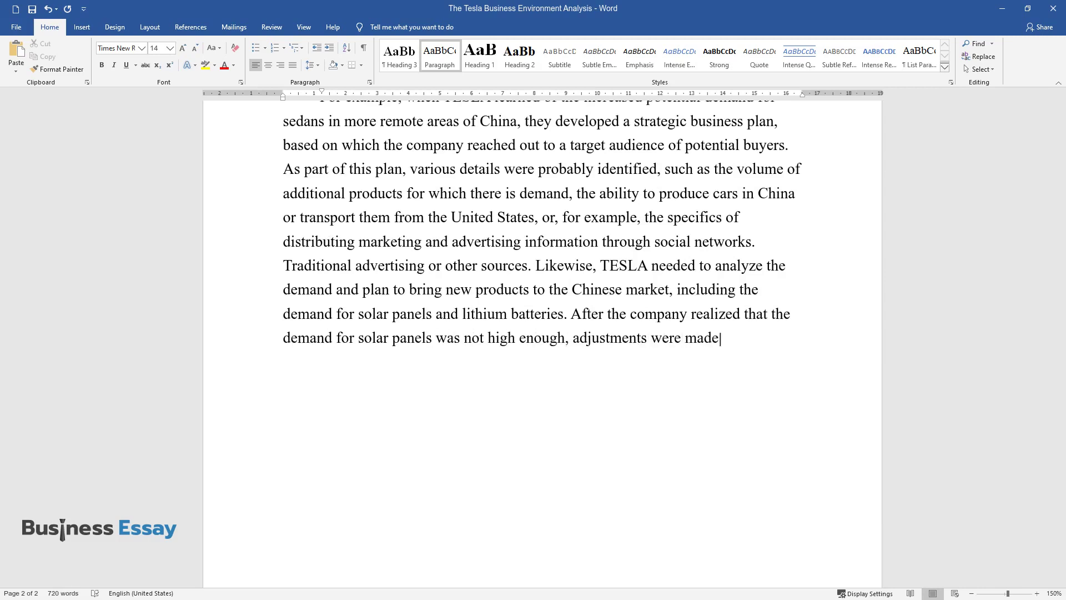
{"action": "type", "text": " to the strategic business plan and TESLA d"}
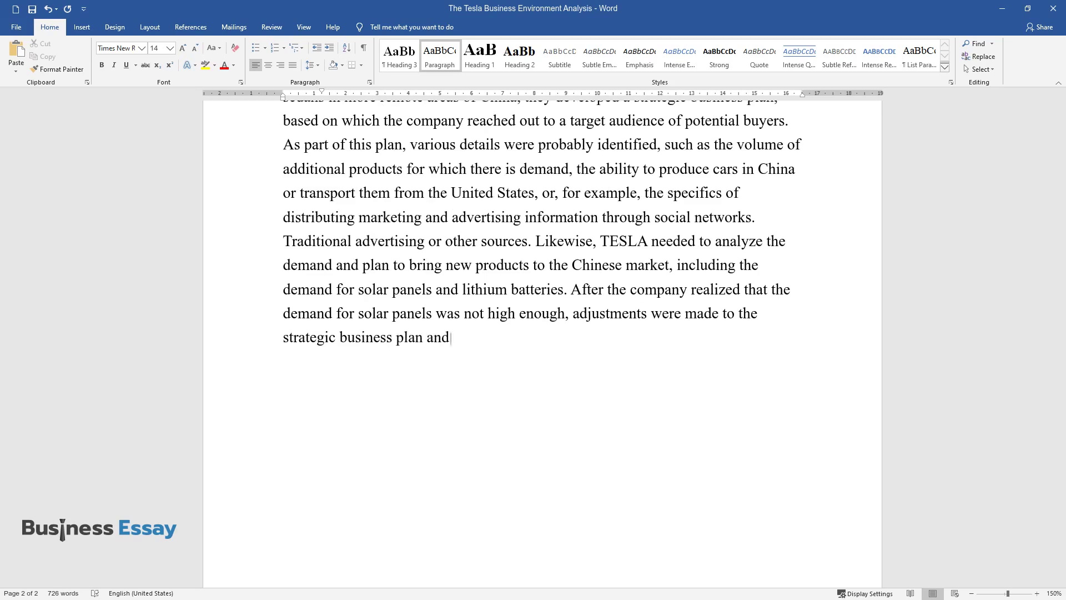
{"action": "type", "text": "ecided to relocate only el"}
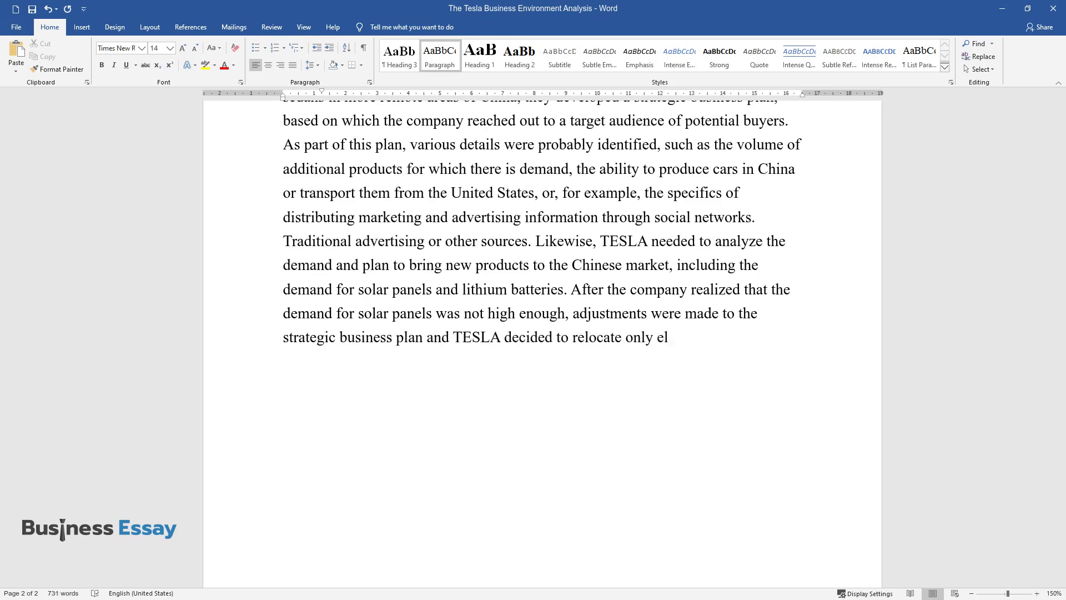
{"action": "type", "text": "ectric car factories to Ch"}
{"action": "type", "text": "ina, tran"}
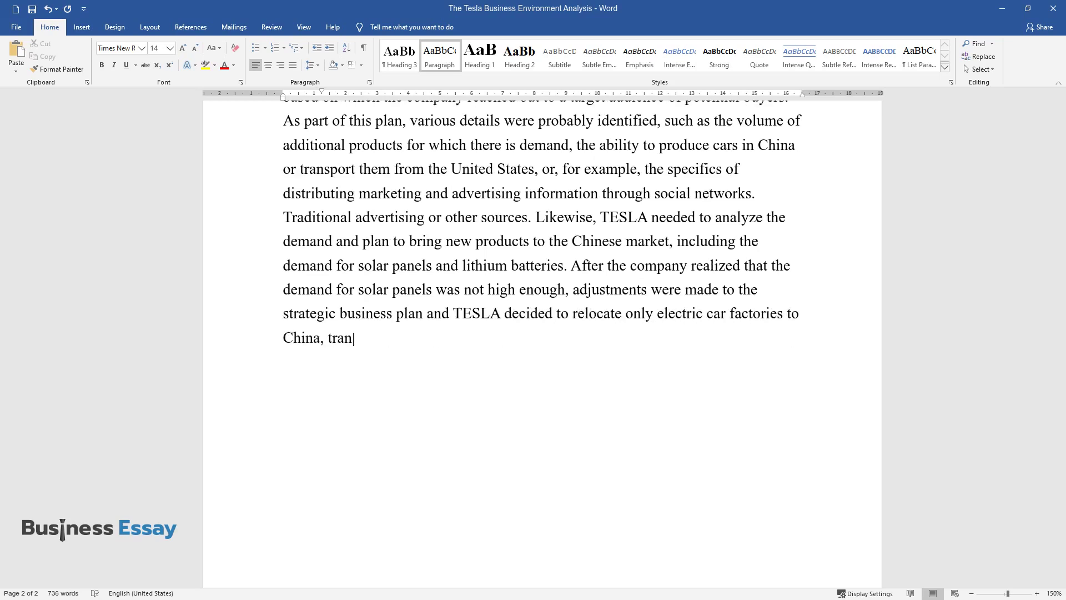
{"action": "type", "text": "sporting spare lithium batteries a"}
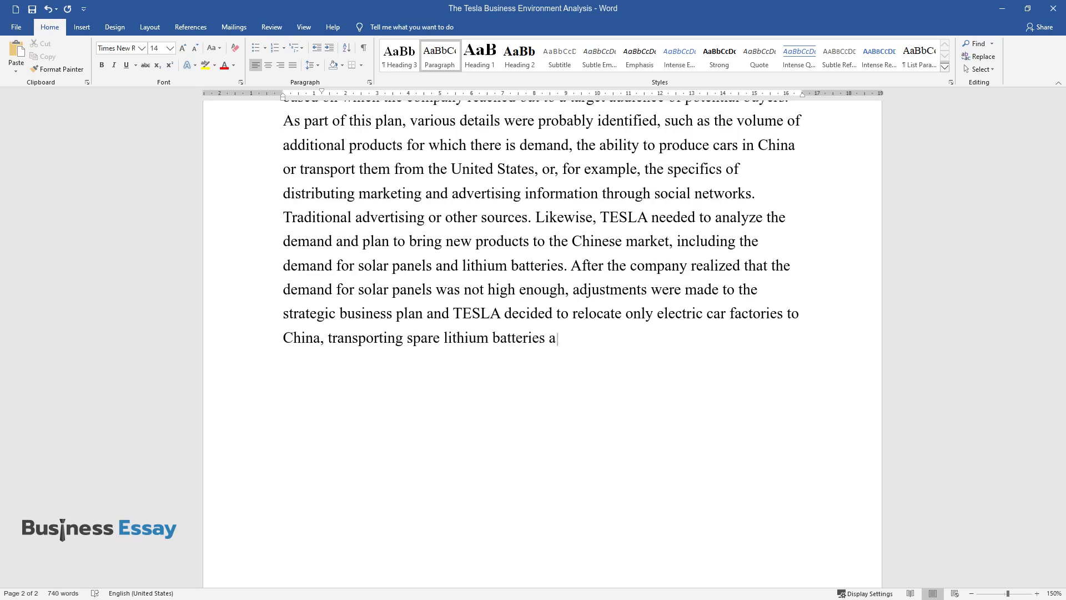
{"action": "type", "text": "s needed."}
{"action": "key", "text": "Return"}
- Write the products paragraph ending 'West and East coasts.' and begin 'Setting up a chain of gas stations…'
{"action": "type", "text": "Th"}
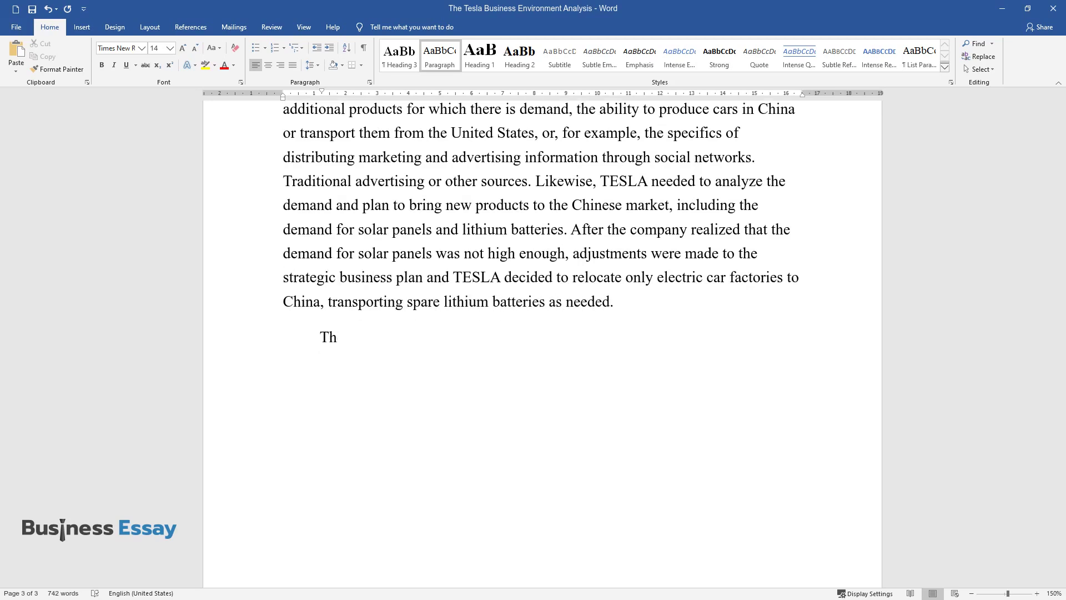
{"action": "type", "text": "e company's main products are a l"}
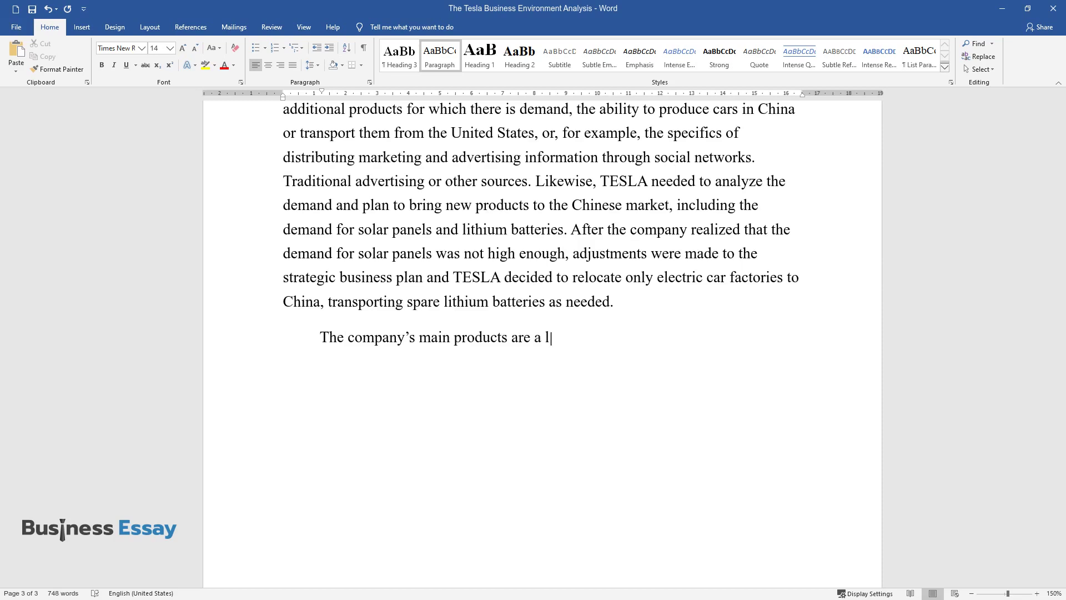
{"action": "type", "text": "ine of electric vehicles, includ"}
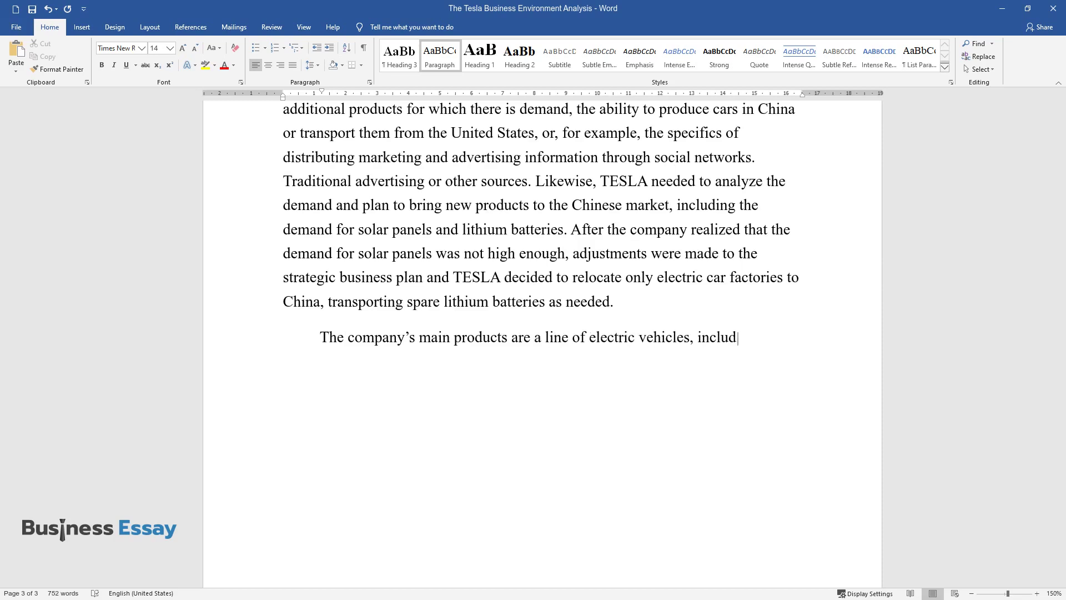
{"action": "type", "text": "ing business-class cars, sedans,"}
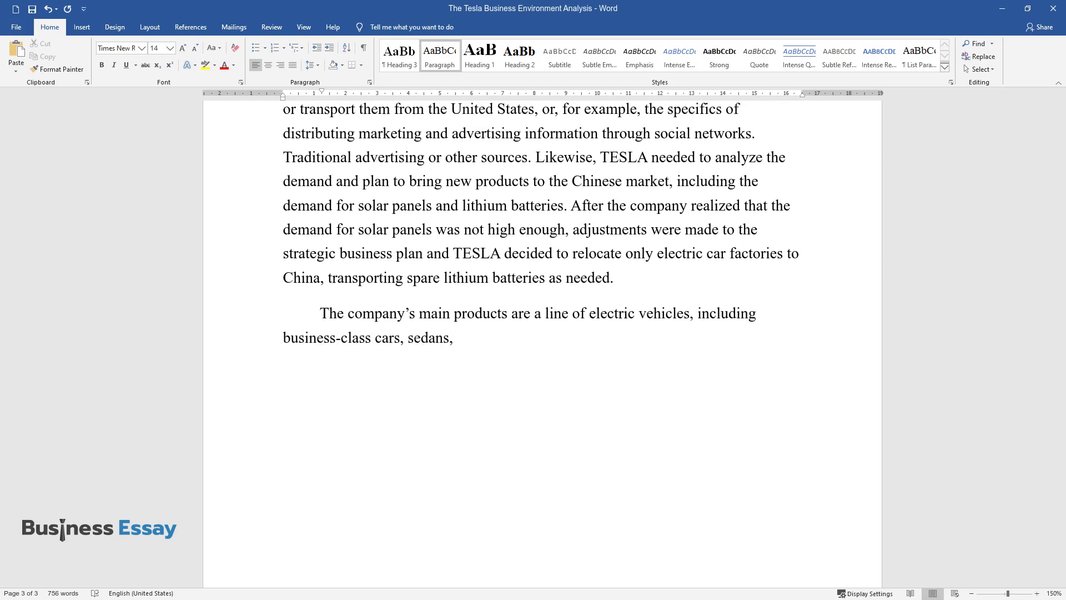
{"action": "type", "text": " SUVs, and trucks. In addition, TE"}
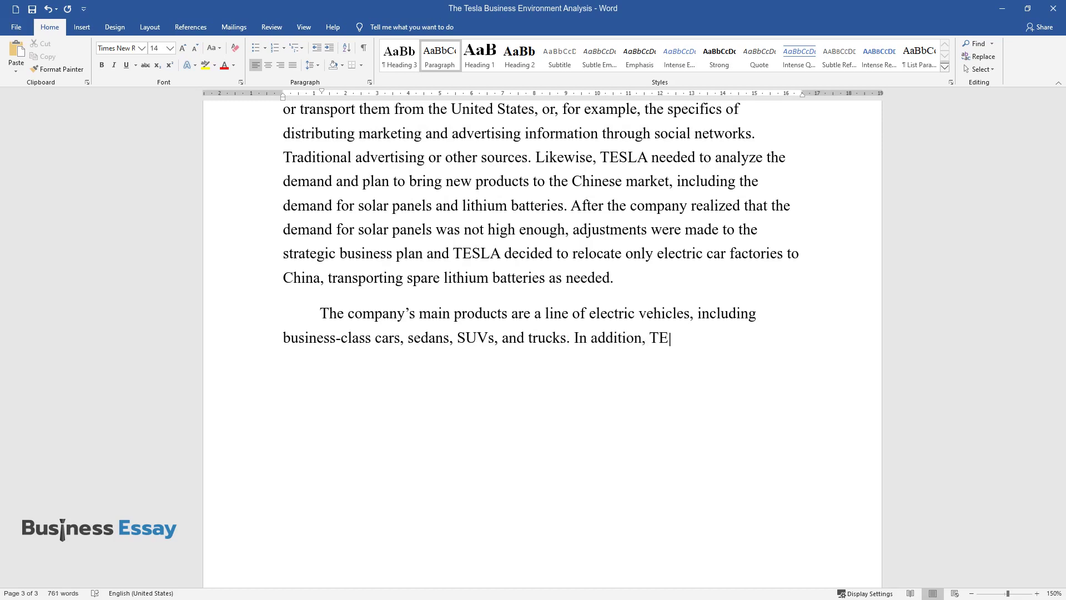
{"action": "type", "text": "SLA produces solar panels and rep"}
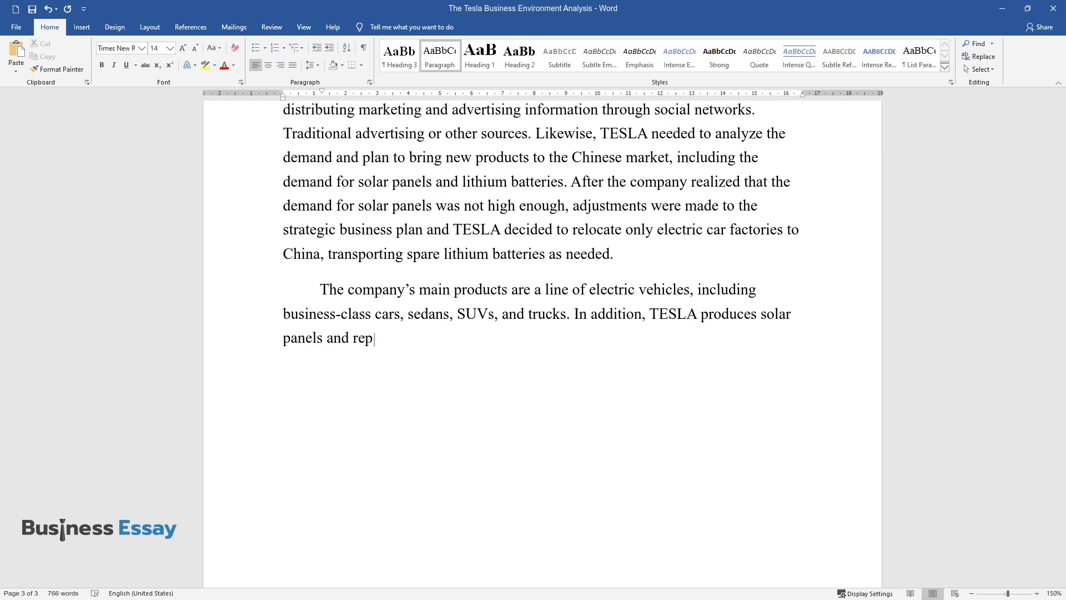
{"action": "type", "text": "lacement lithium batteries for e"}
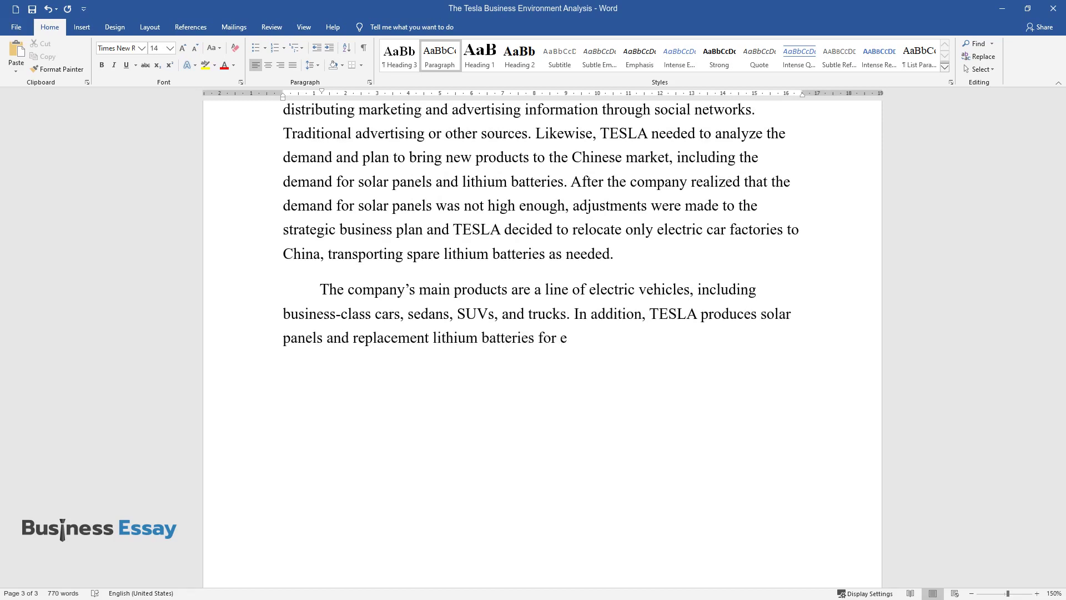
{"action": "type", "text": "lectric cars that are comparable "}
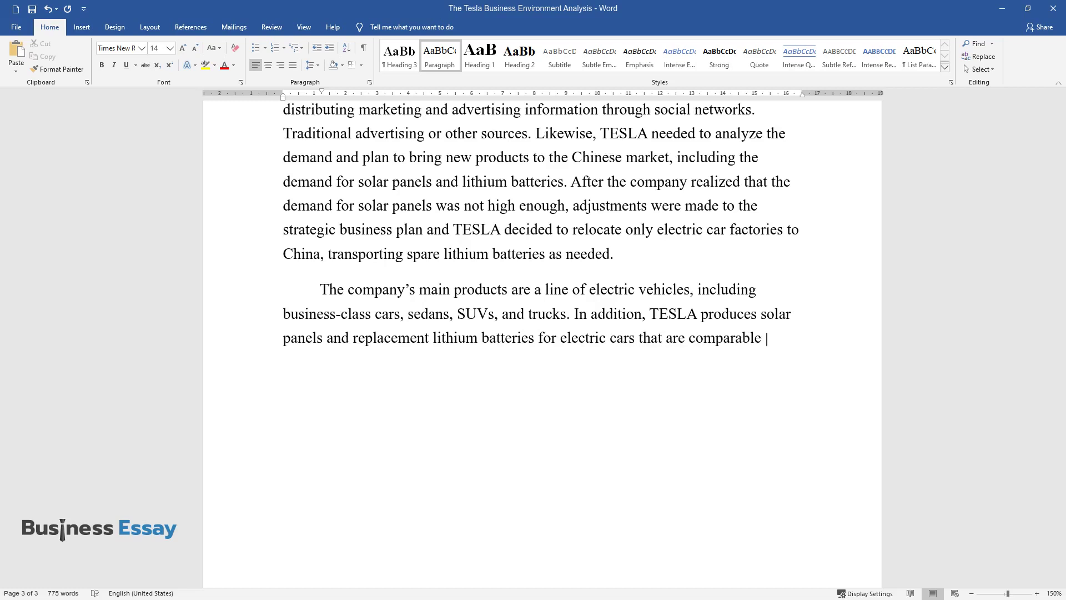
{"action": "type", "text": "to other brands. Another importan"}
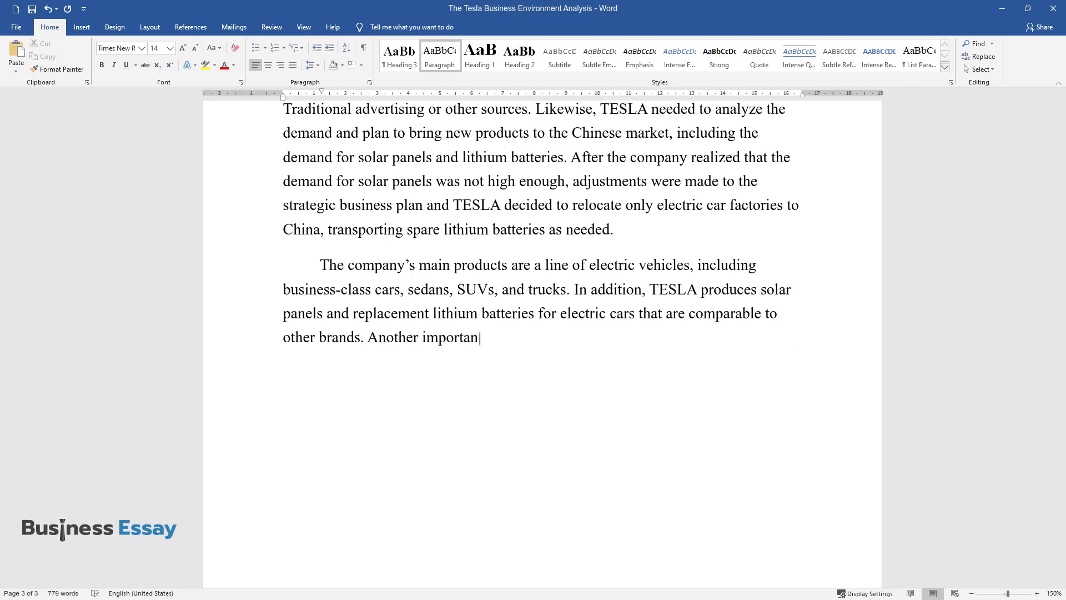
{"action": "type", "text": "t product that is in high demand"}
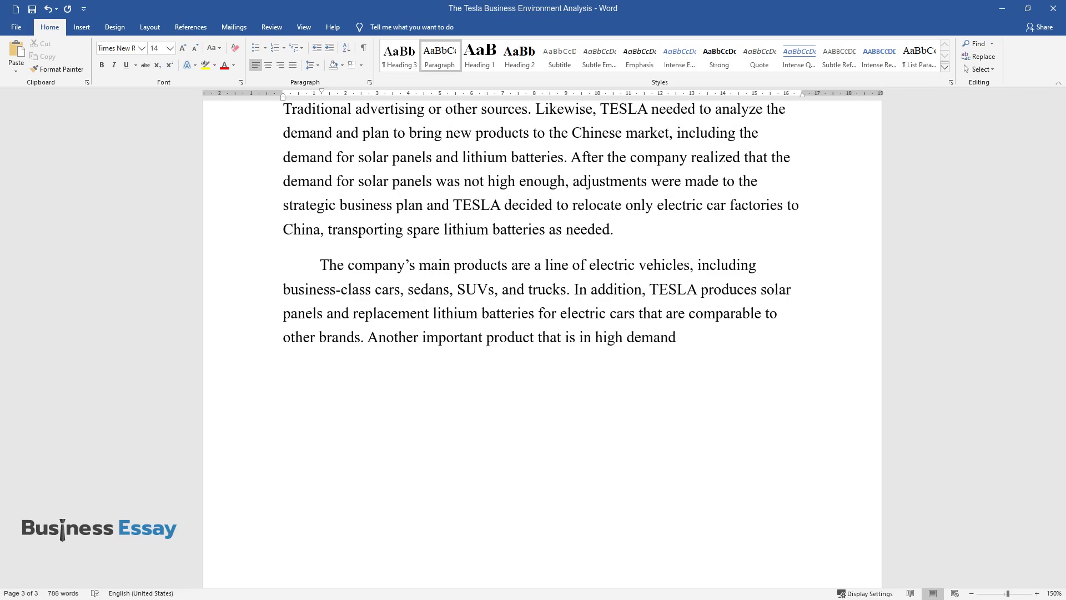
{"action": "type", "text": " among consumers is the electric c"}
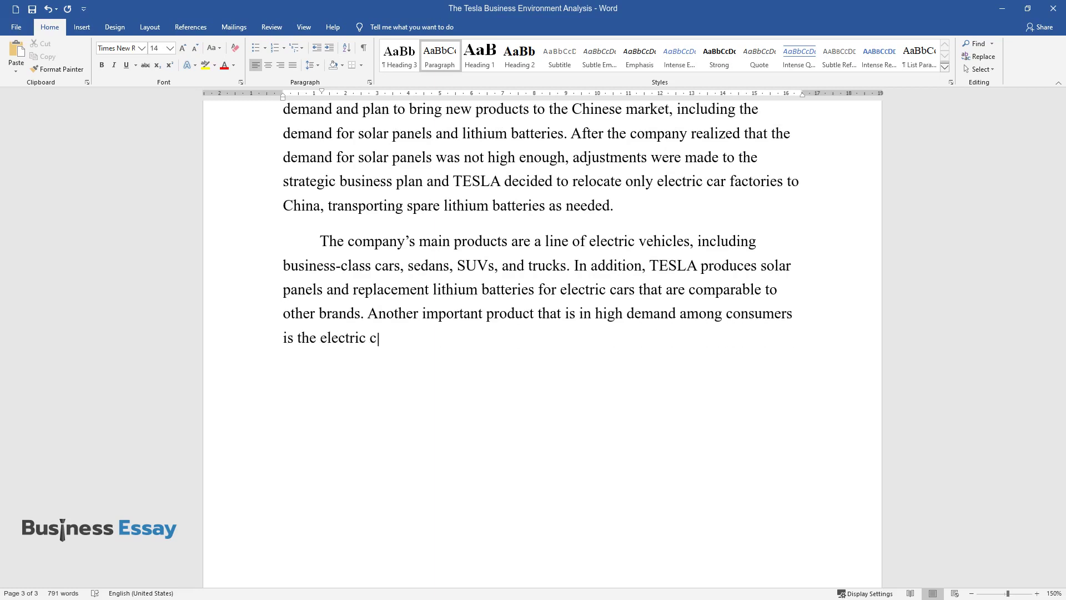
{"action": "type", "text": "ar refueling network, especially "}
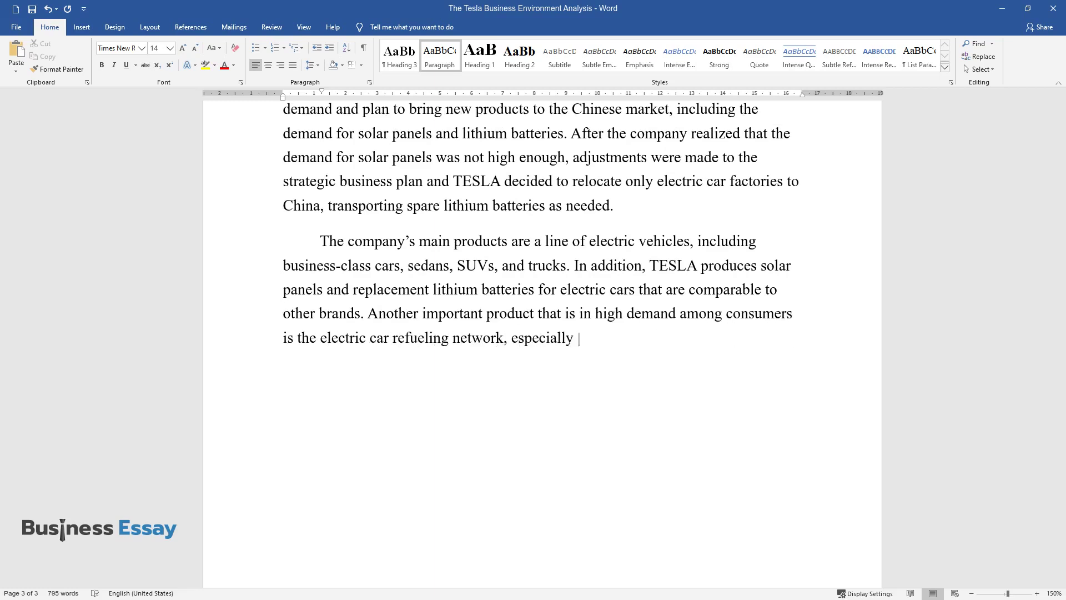
{"action": "type", "text": "in the United States, where this"}
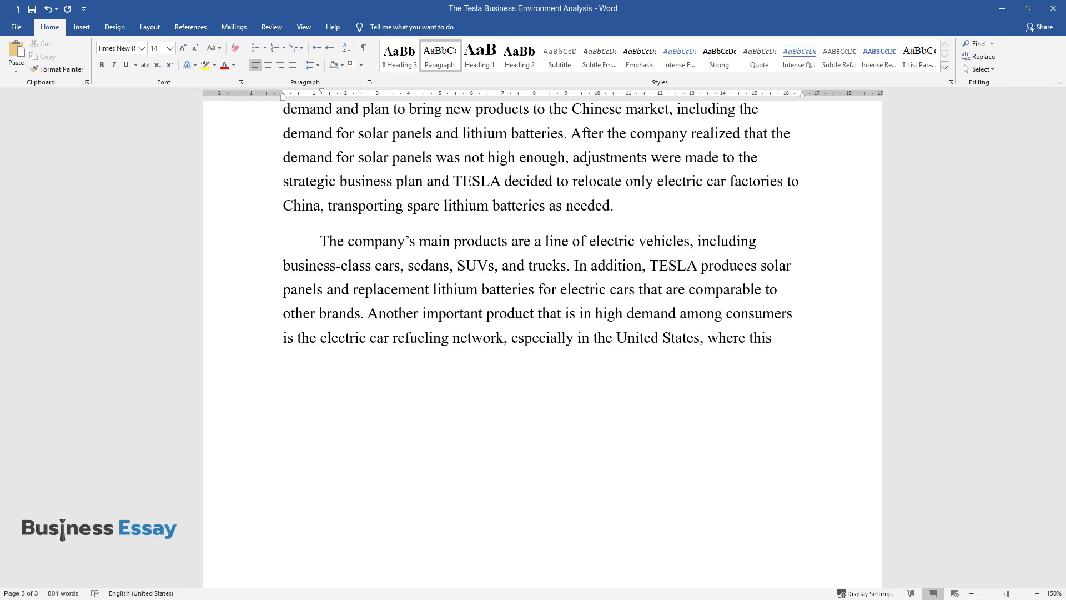
{"action": "type", "text": " network is reaching unprecedente"}
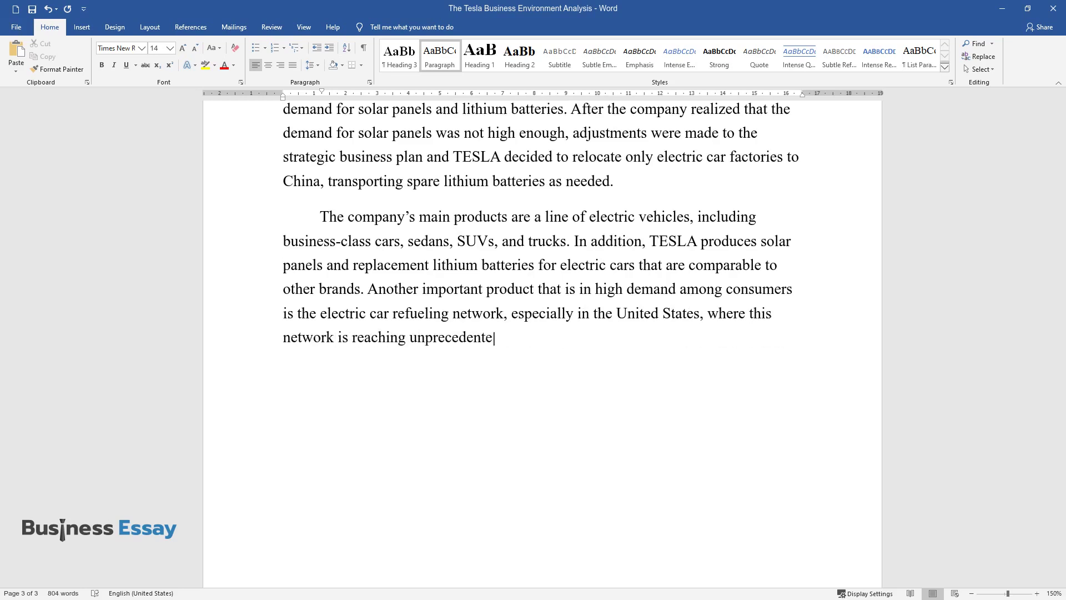
{"action": "type", "text": "d proportions, connecting the Wes"}
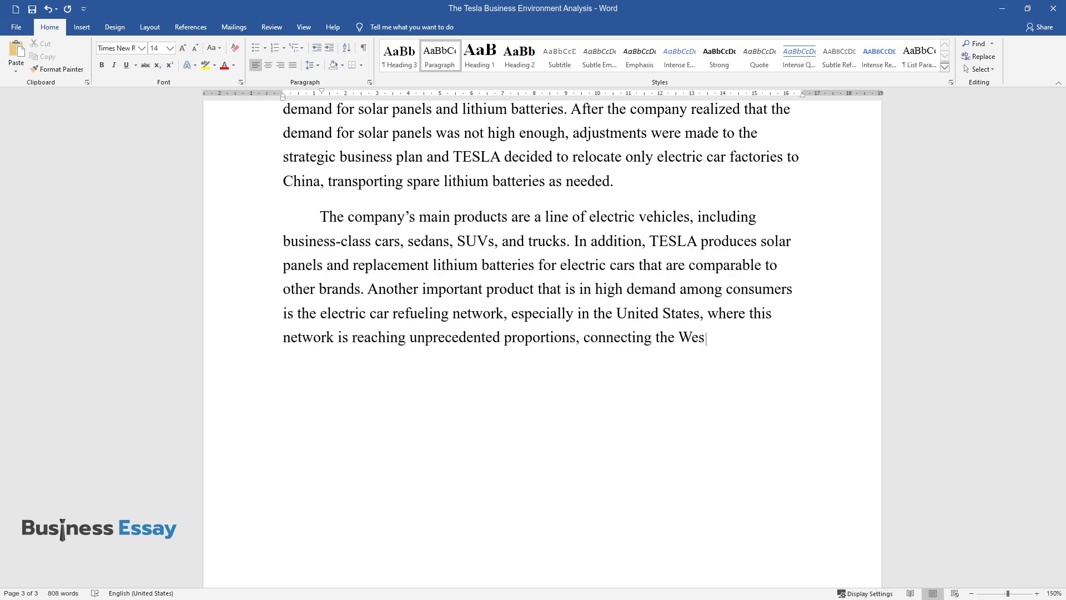
{"action": "type", "text": "t and East coasts."}
{"action": "key", "text": "Return"}
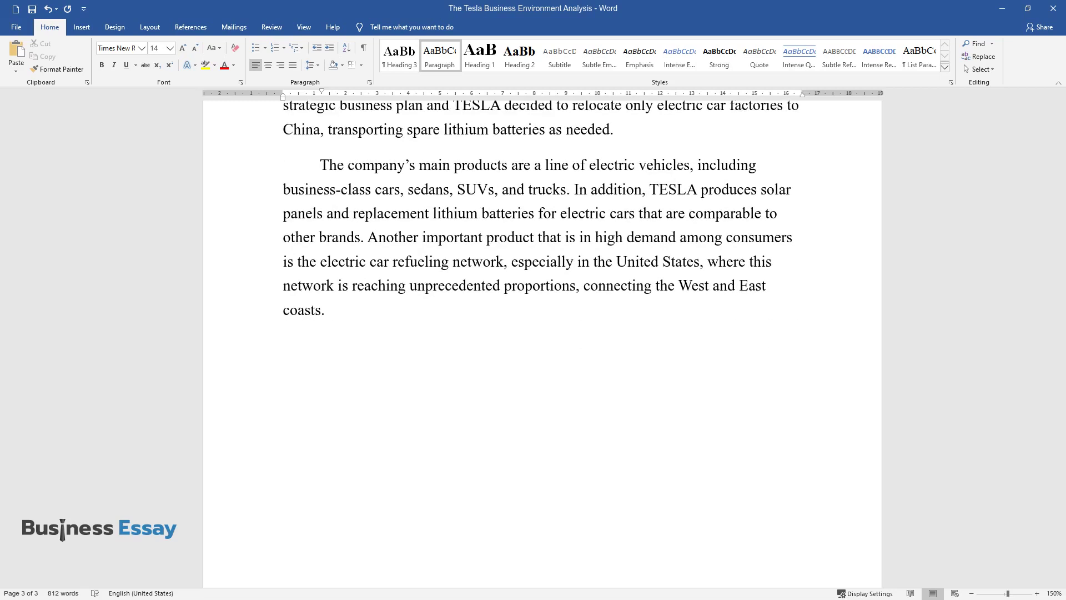
{"action": "type", "text": "Setting up a chain of gas sta"}
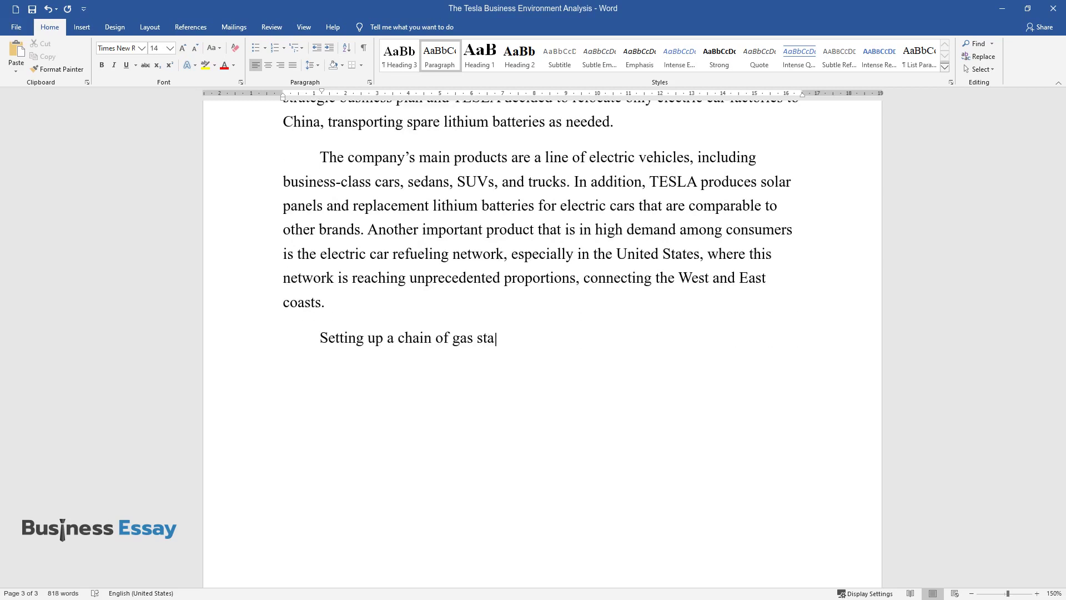
{"action": "type", "text": "tions was the only way to attract c"}
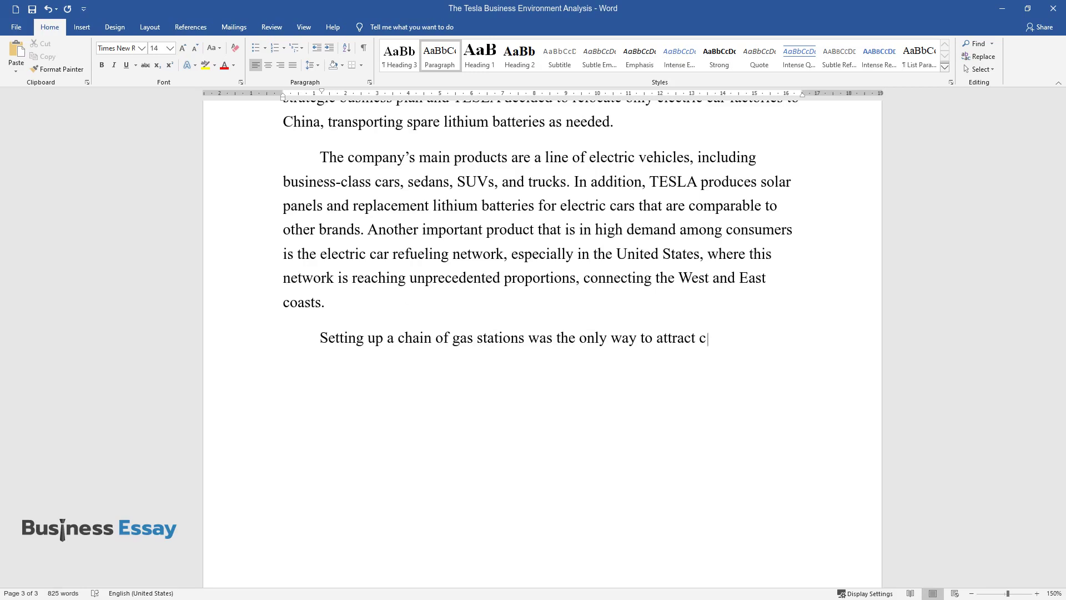
{"action": "type", "text": "ustomers and ensure stable demand,"}
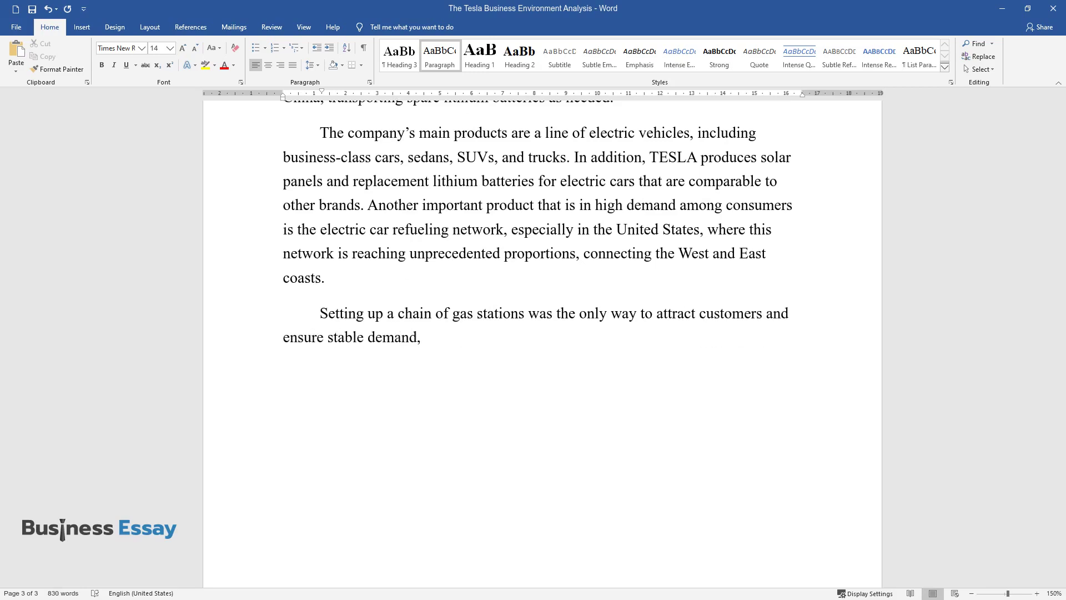
{"action": "type", "text": " given the reluctance of consumers "}
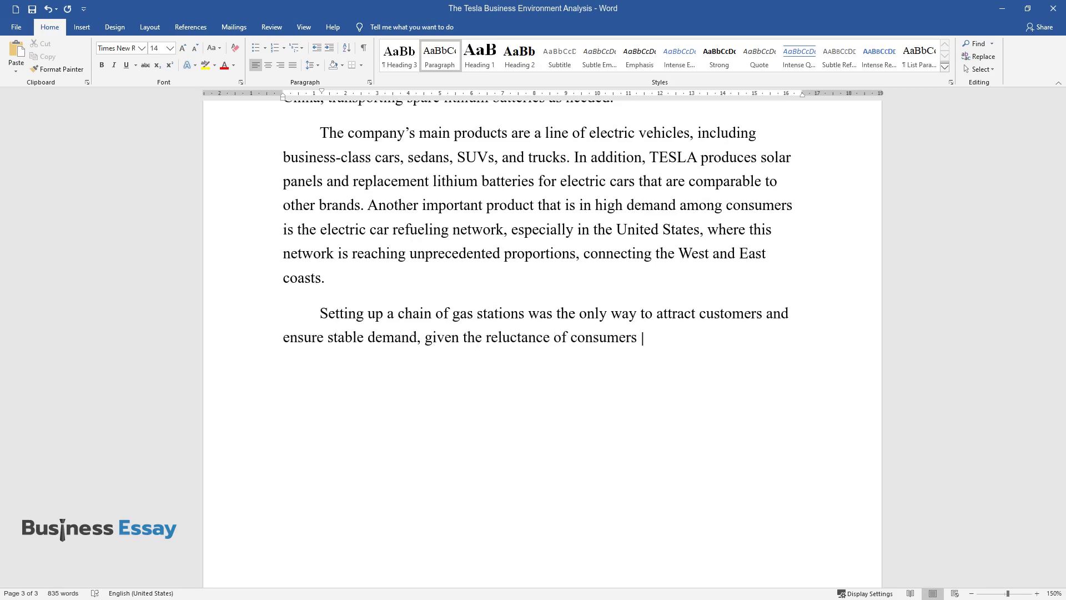
{"action": "type", "text": "to trust new products. The"}
{"action": "type", "text": " factor "}
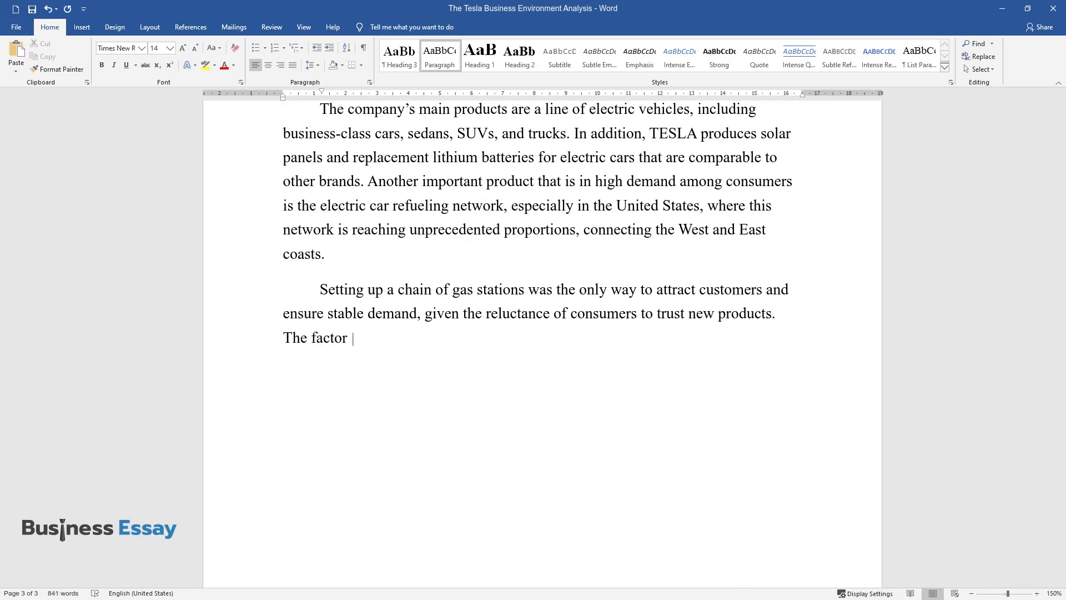
{"action": "type", "text": "of mistrust was especially difficult to overcome, given the nature of"}
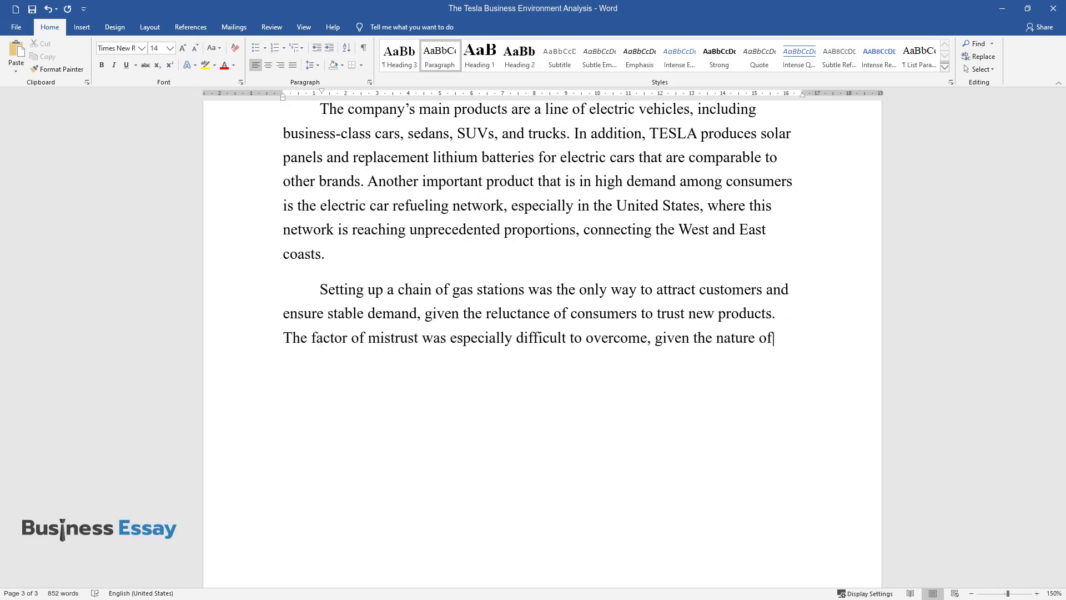
{"action": "type", "text": " the product – electric cars, since"}
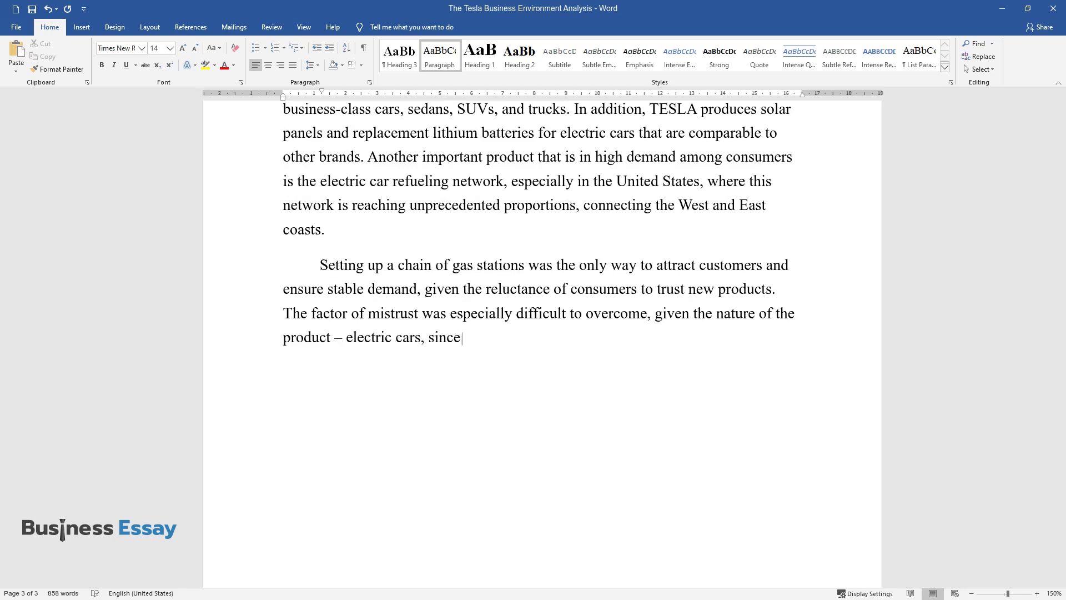
{"action": "type", "text": " consumers tend to be conservative"}
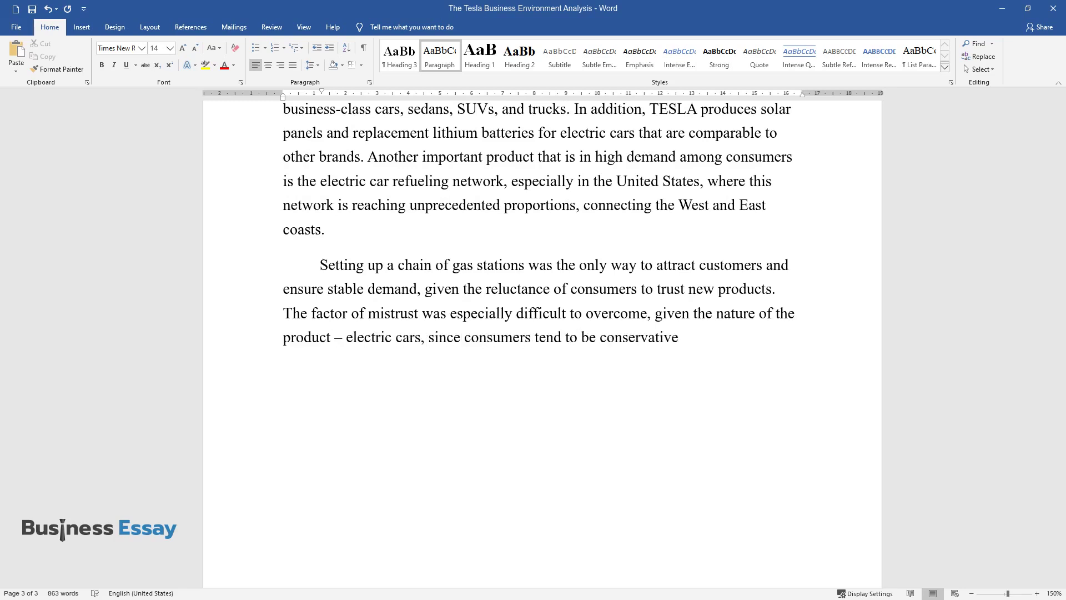
{"action": "type", "text": " in choosing products that require "}
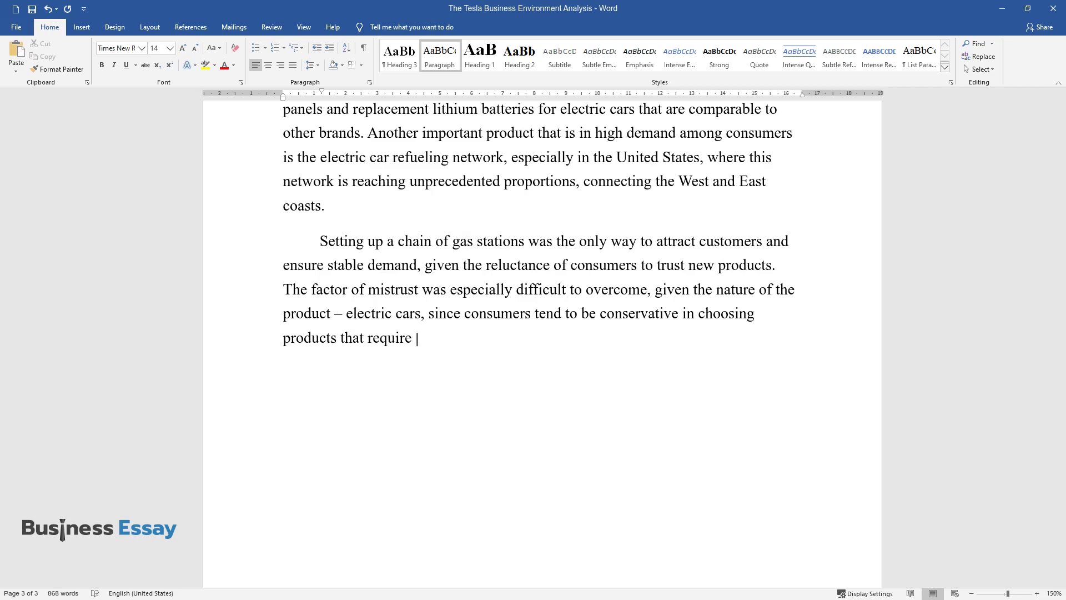
{"action": "type", "text": "significant investment. The main c"}
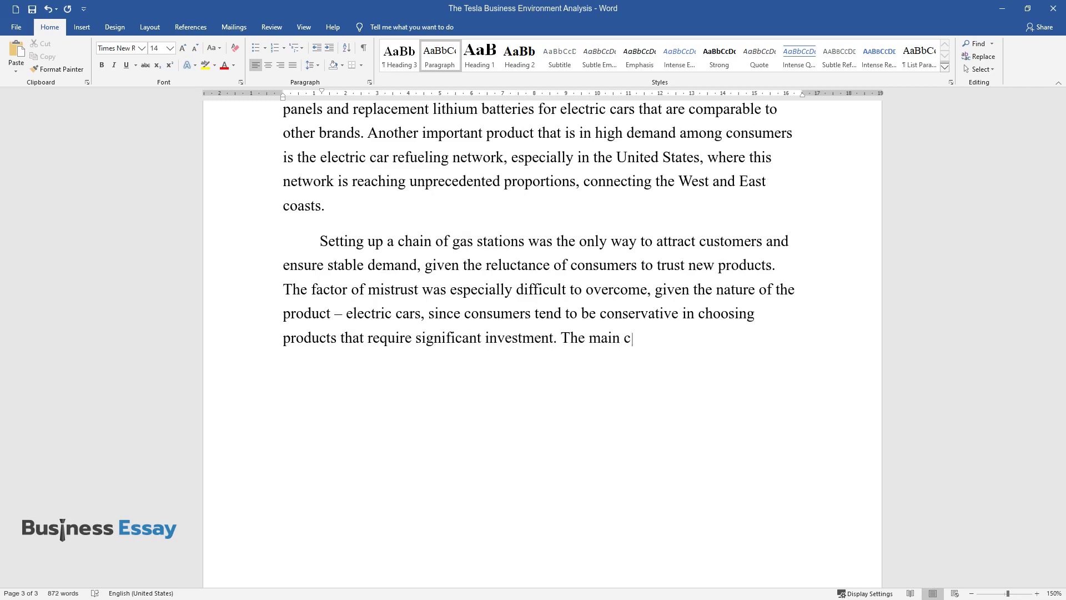
{"action": "type", "text": "ustomers of the TESLA products and"}
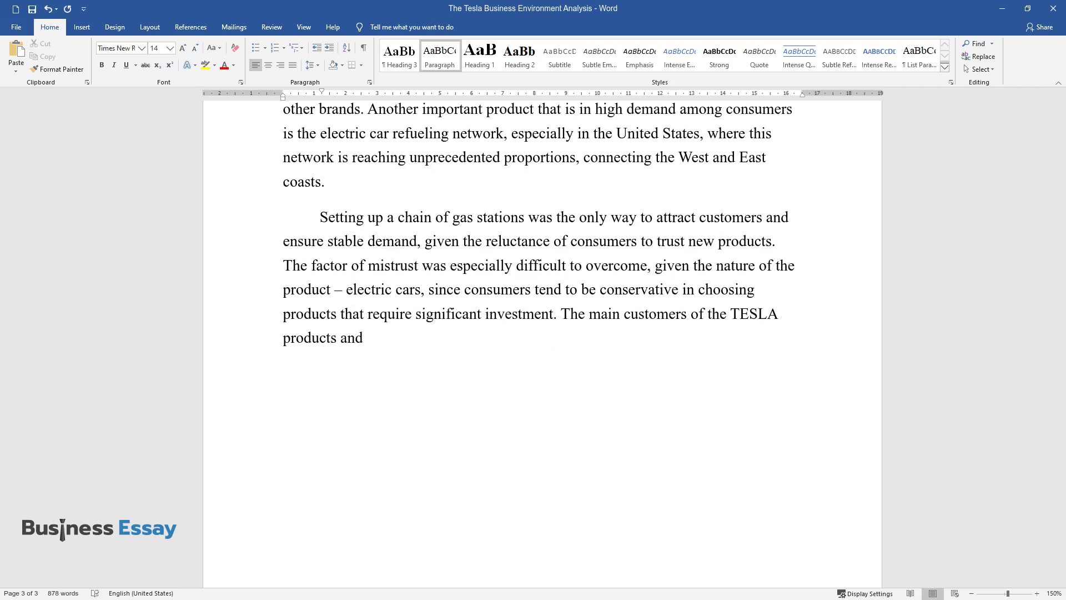
{"action": "type", "text": " services are usually middle class,"}
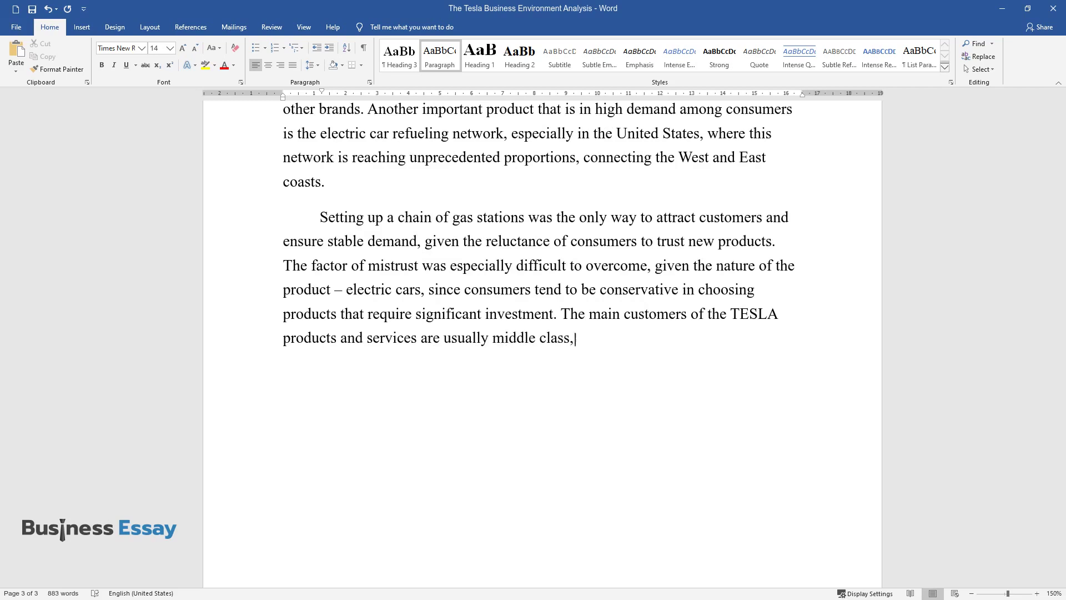
{"action": "type", "text": " both in the US and China markets. "}
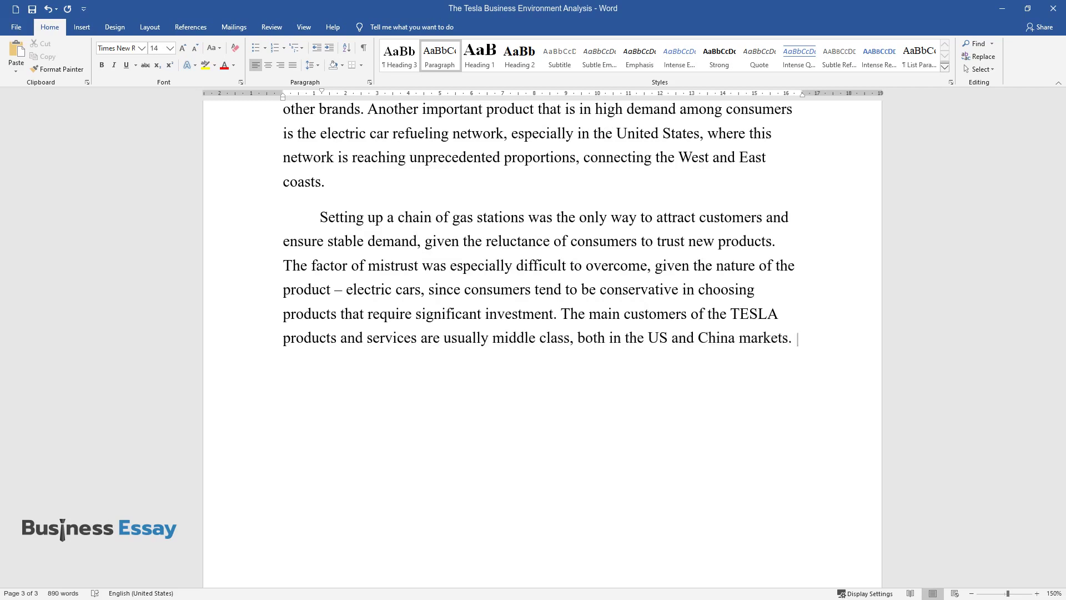
{"action": "type", "text": "Given the upward trend in the Chin"}
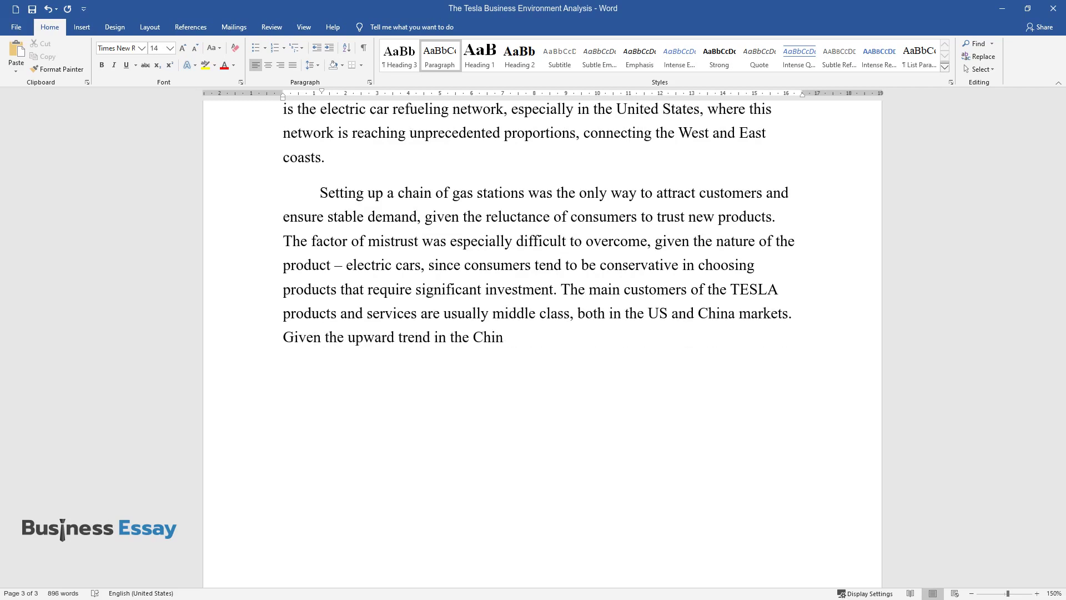
{"action": "type", "text": "ese market, the number of consumers"}
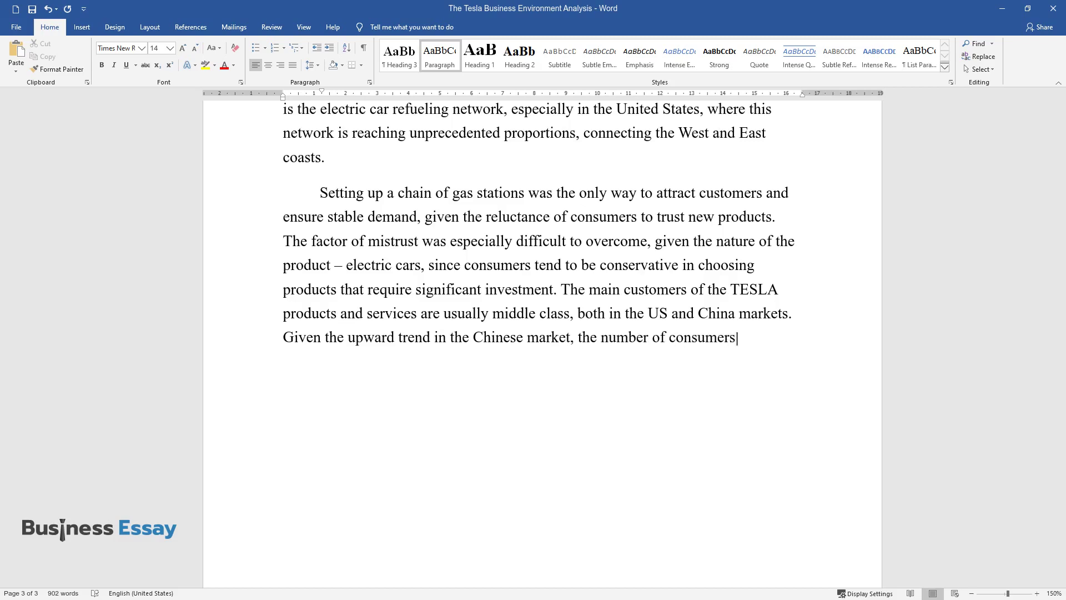
{"action": "type", "text": " here continues to grow, even thou"}
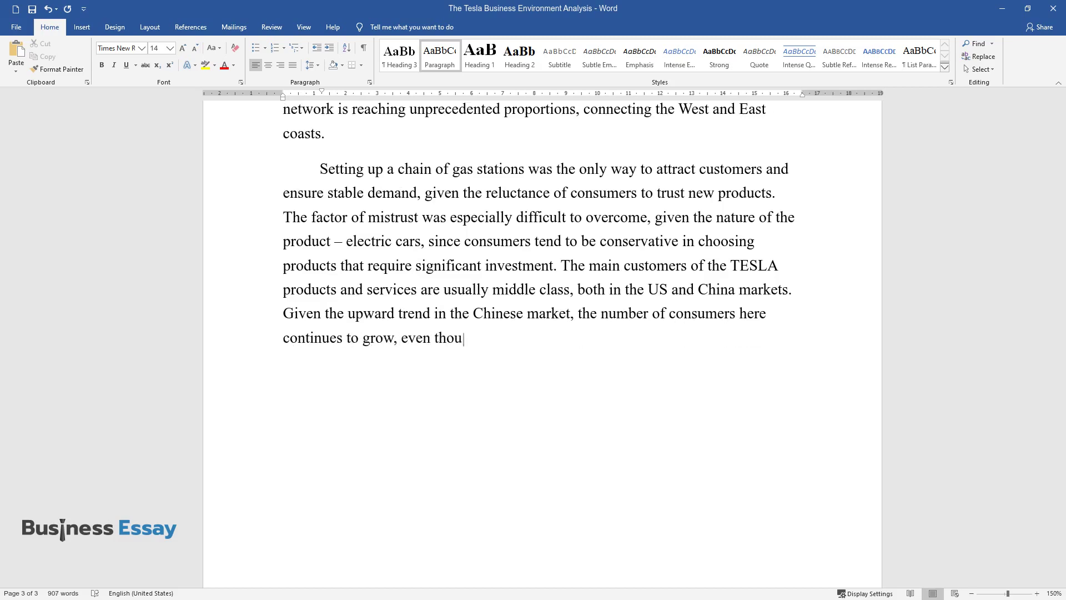
{"action": "type", "text": "gh the overall growth rate of the C"}
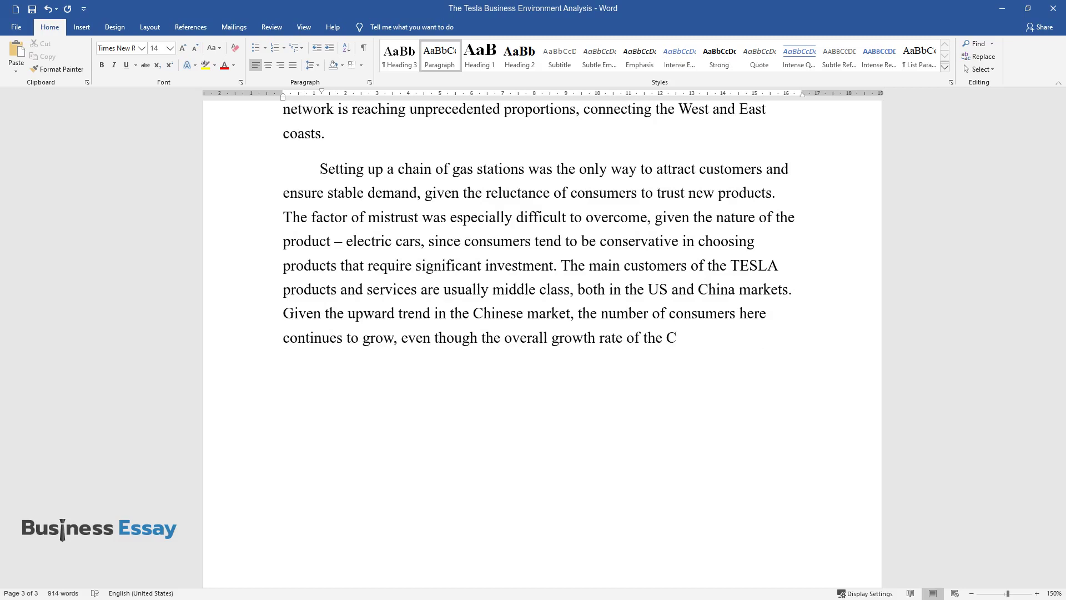
{"action": "type", "text": "hinese economy has slowed."}
- End the customers paragraph at 'economy has slowed.' and begin 'Most TESLA employees work in production…'
{"action": "key", "text": "Return"}
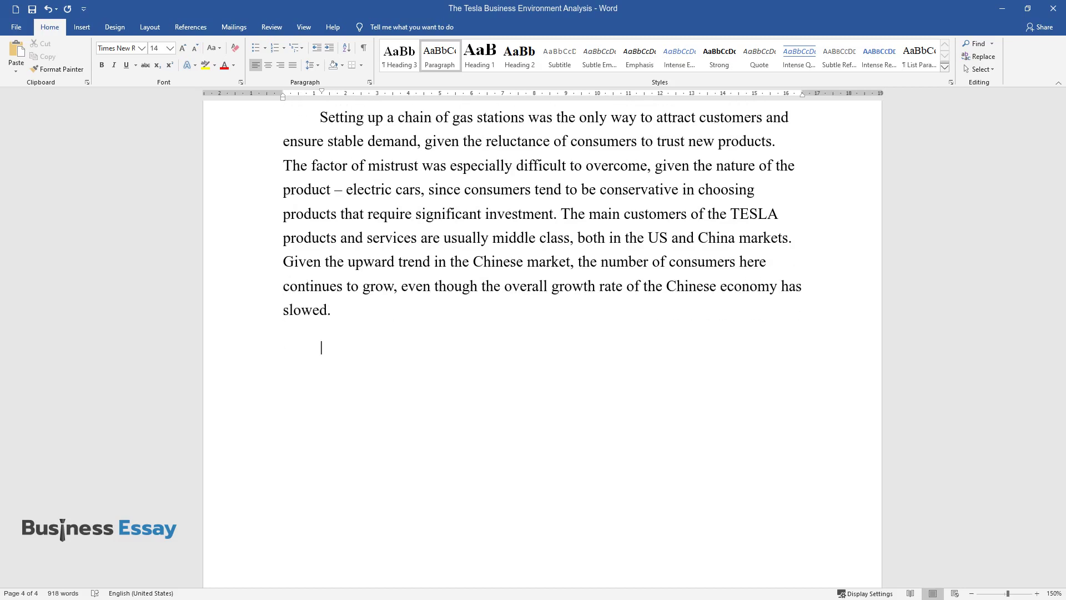
{"action": "type", "text": "Most TESLA emplo"}
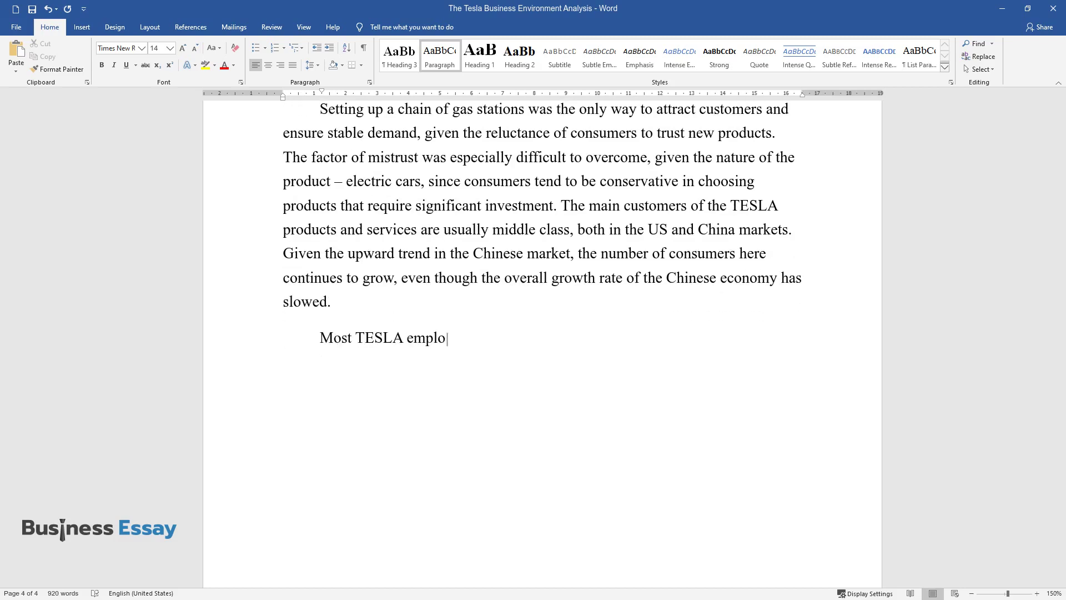
{"action": "type", "text": "yees work in production and ther"}
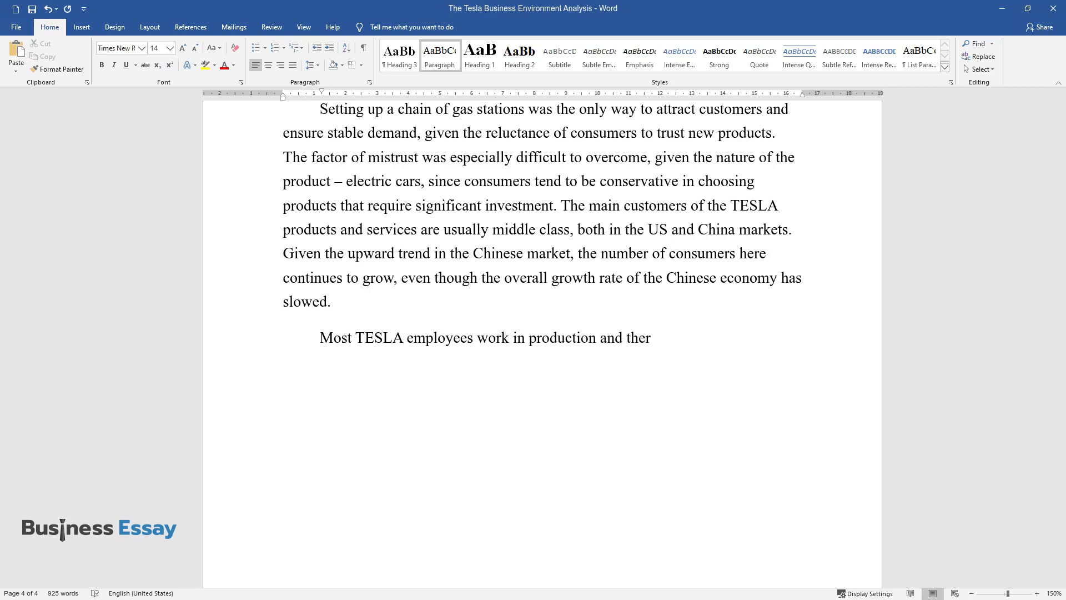
{"action": "type", "text": "efore do not use personal comput"}
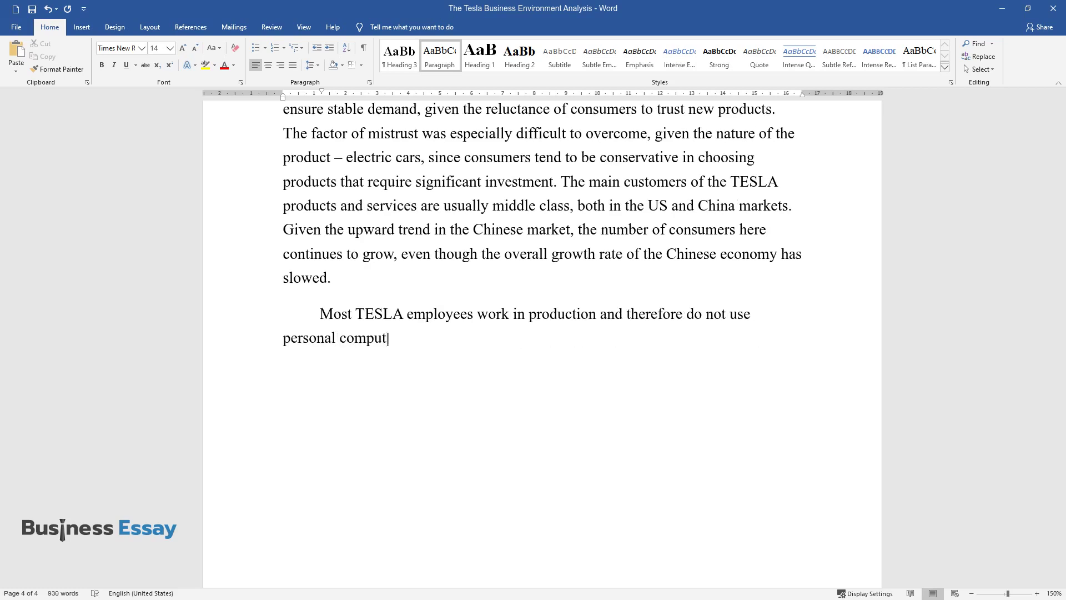
{"action": "type", "text": "ers in their work. At the same t"}
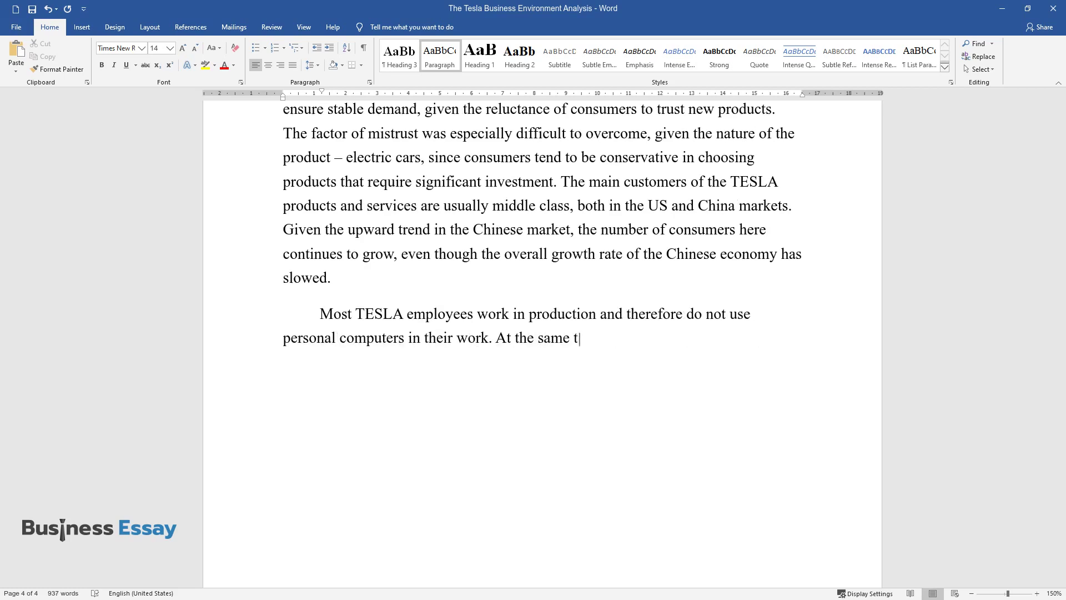
{"action": "type", "text": "ime, for the work of back-office"}
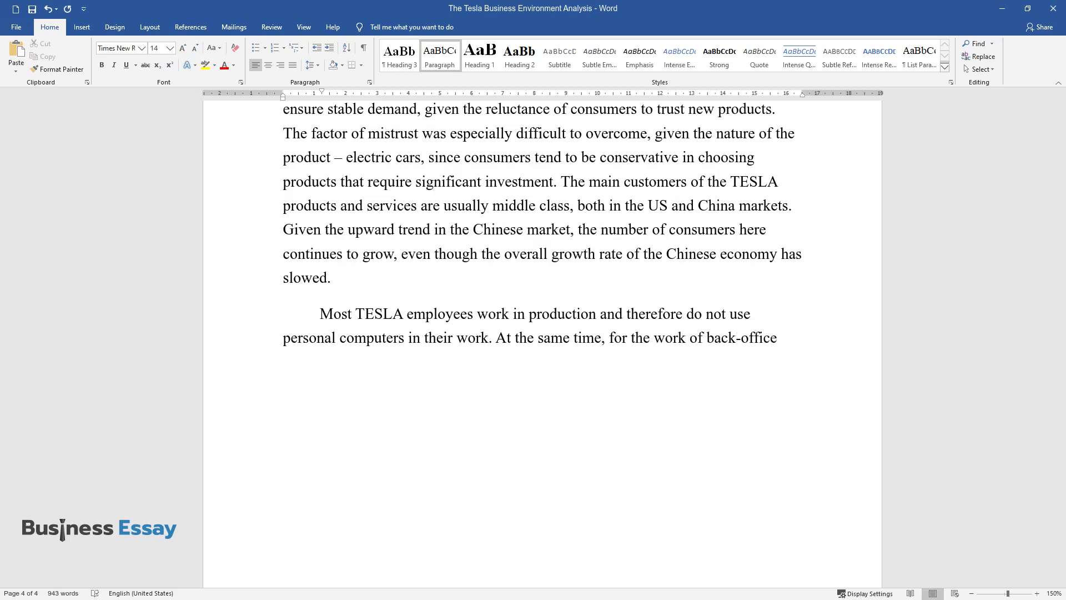
{"action": "type", "text": " employees, TESLA uses various te"}
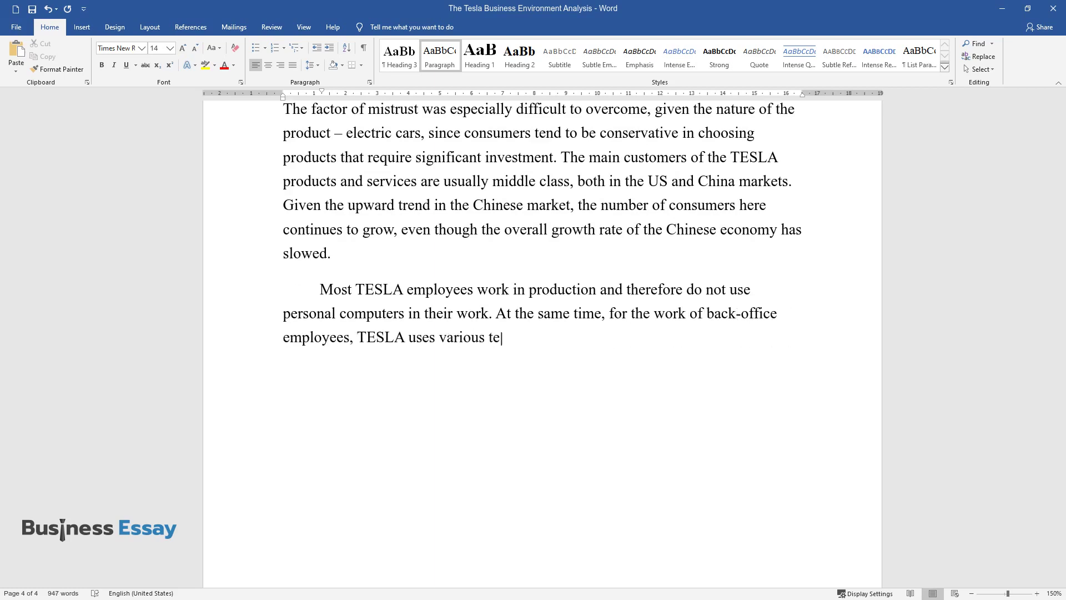
{"action": "type", "text": "chnologies, such as a leave mana"}
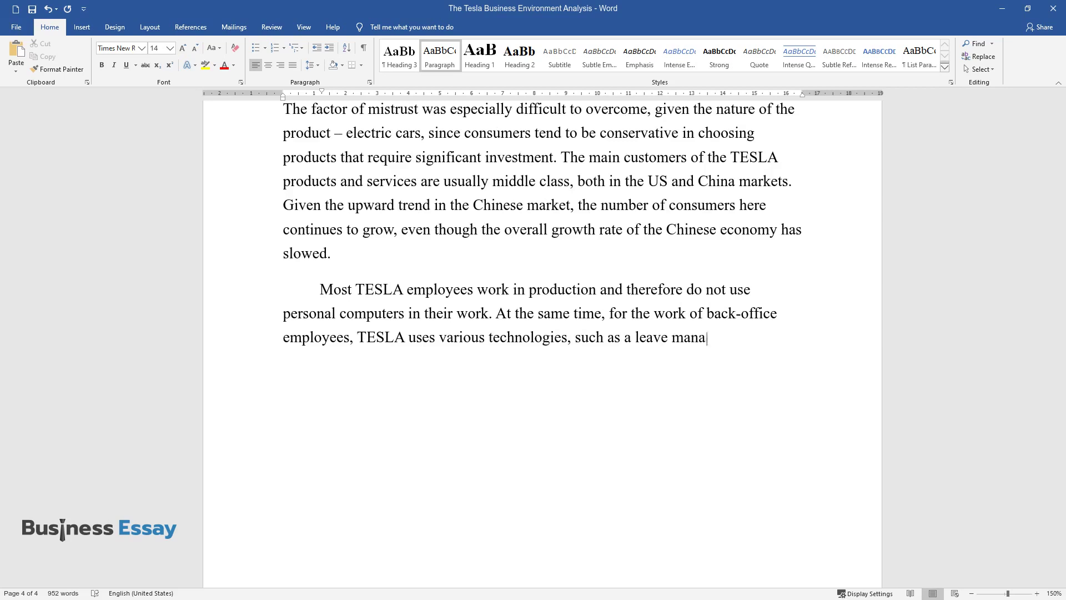
{"action": "type", "text": "gement system that automates the"}
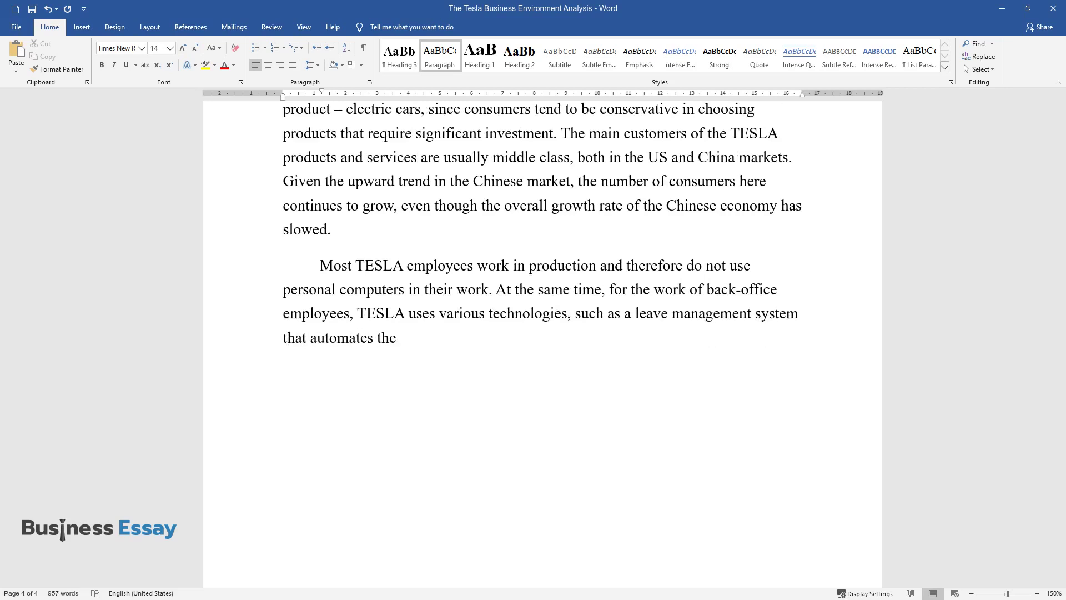
{"action": "type", "text": " leave processing task, includin"}
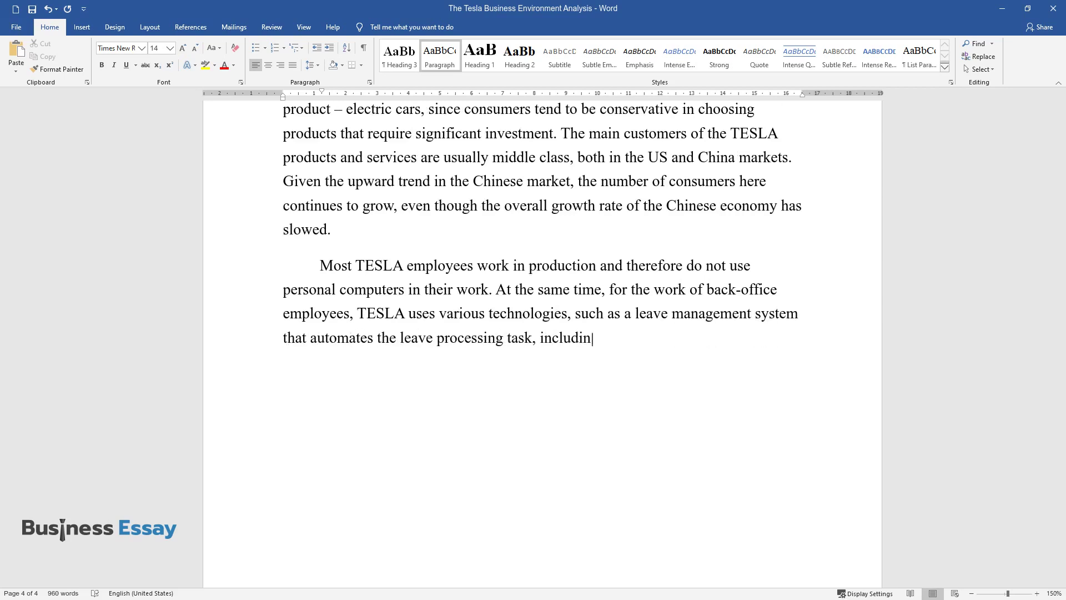
{"action": "type", "text": "g policy configuration, applicati"}
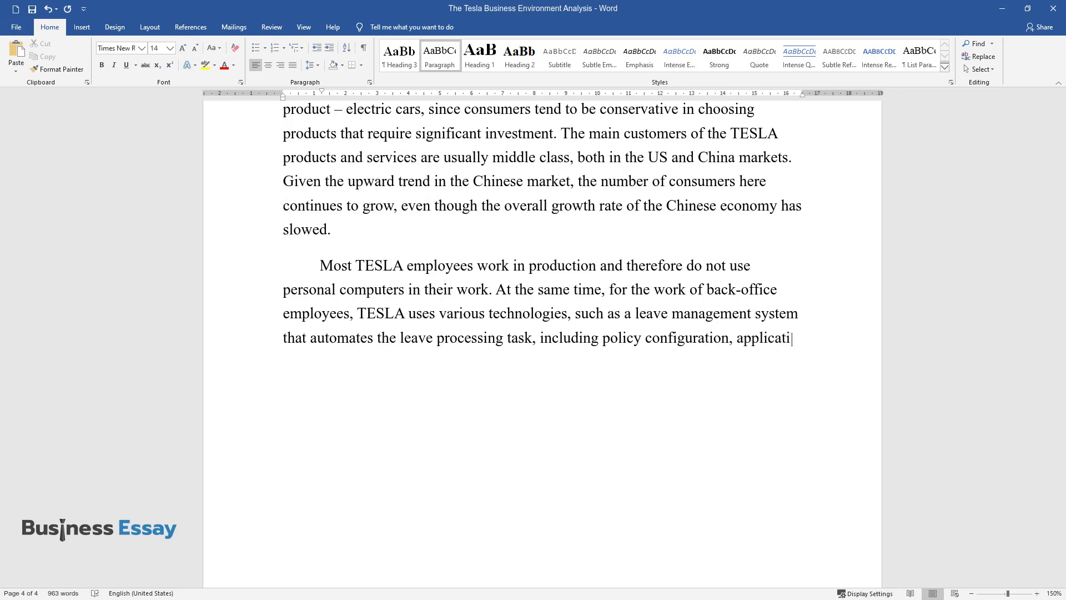
{"action": "type", "text": "on, approval, and leave balance."}
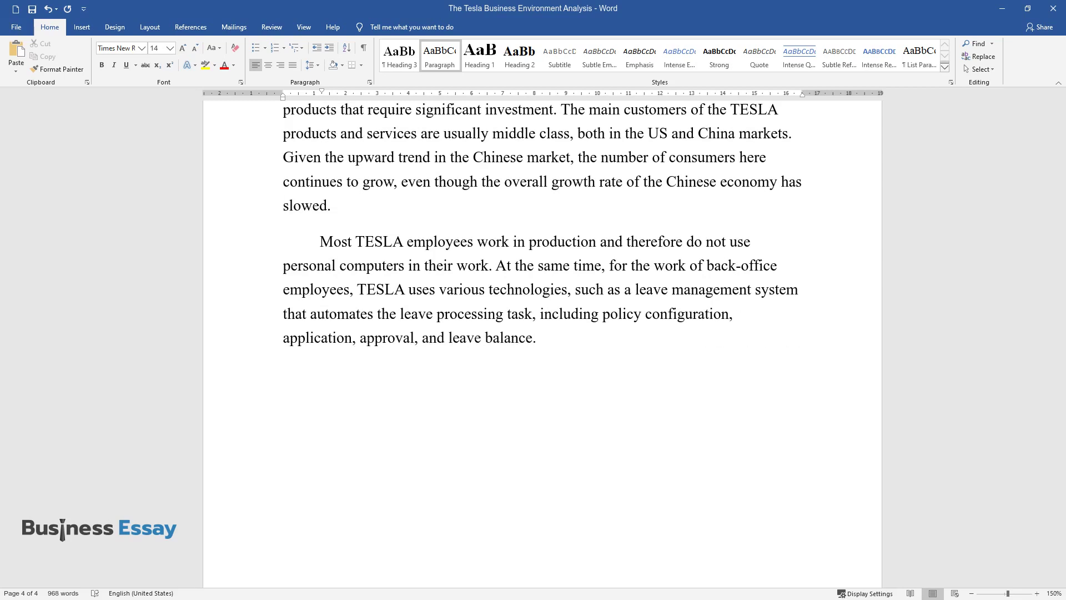
{"action": "type", "text": " LMS and Oracle systems are extr"}
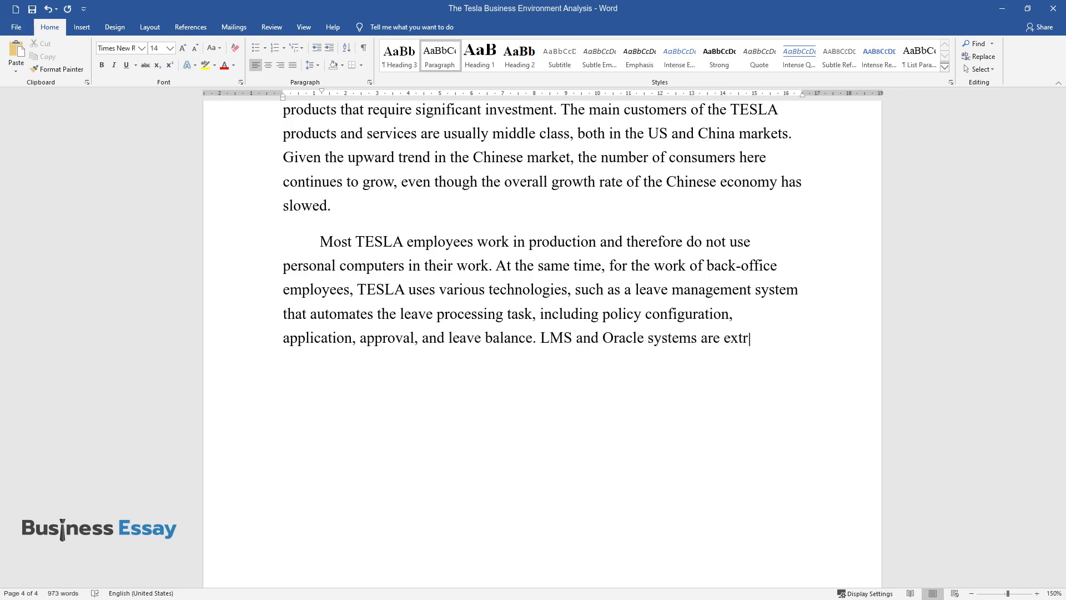
{"action": "type", "text": "emely easy to use for financial reporting and rep"}
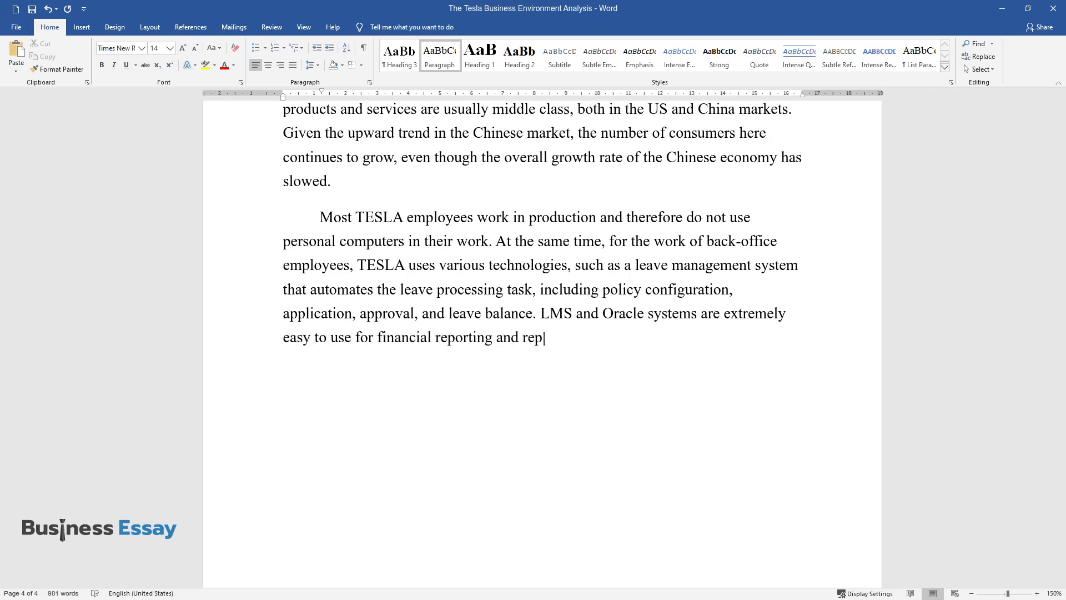
{"action": "type", "text": "orting in HR management. HR also"}
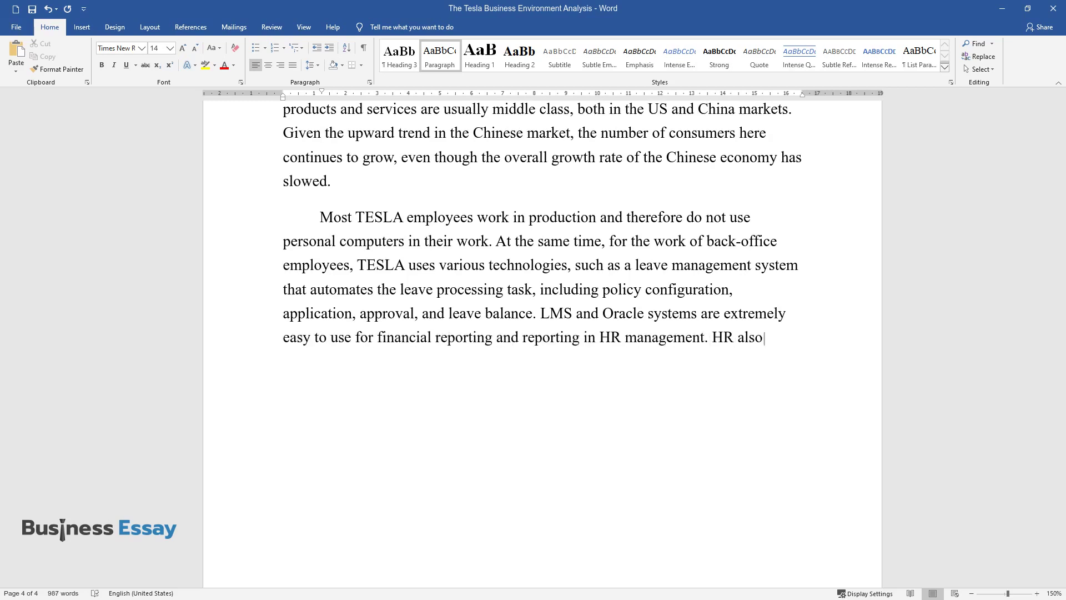
{"action": "type", "text": " uses a variety of specific tech"}
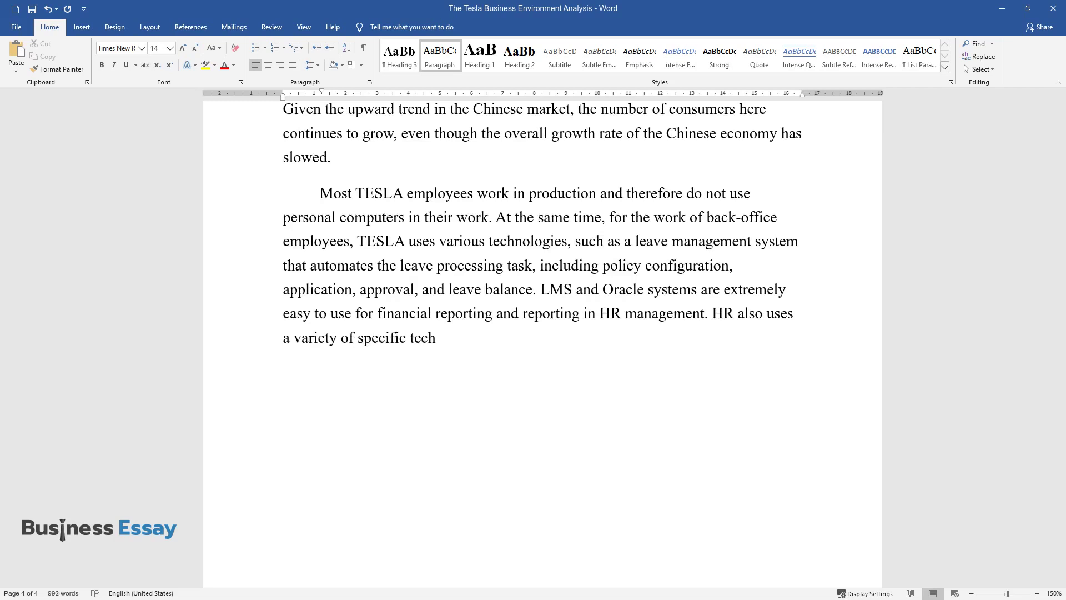
{"action": "type", "text": "nologies to recruit employees; fo"}
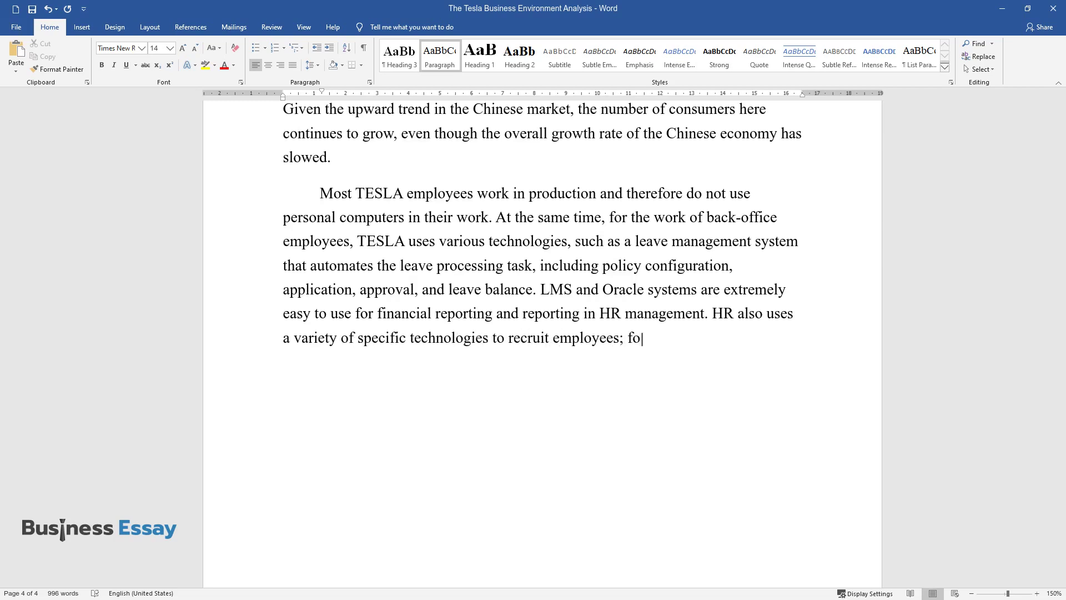
{"action": "type", "text": "r example, Psytech.com is a hand"}
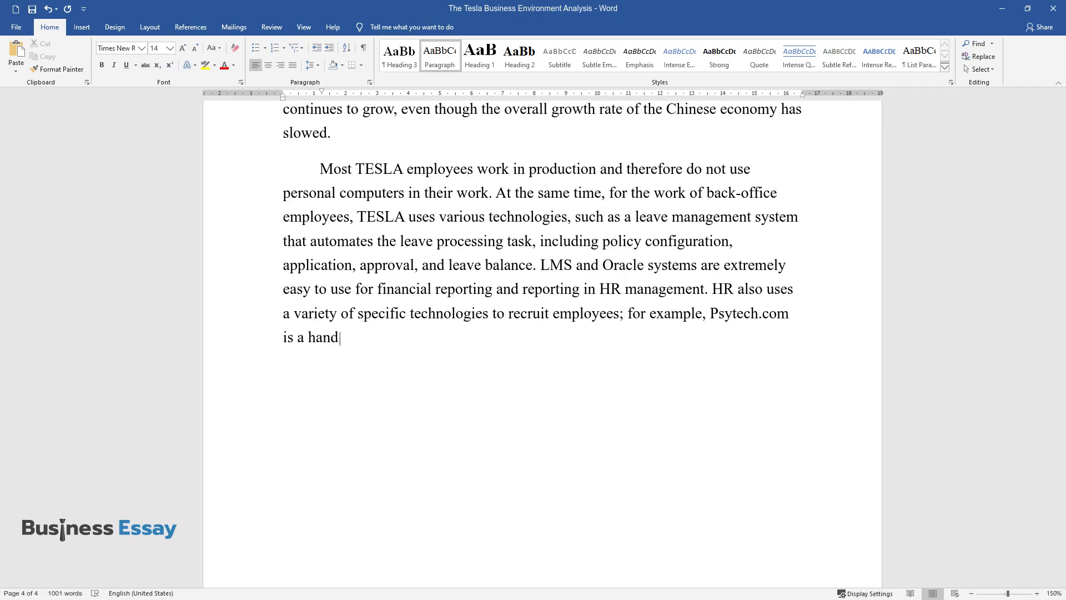
{"action": "type", "text": "y tool that can be used by a com"}
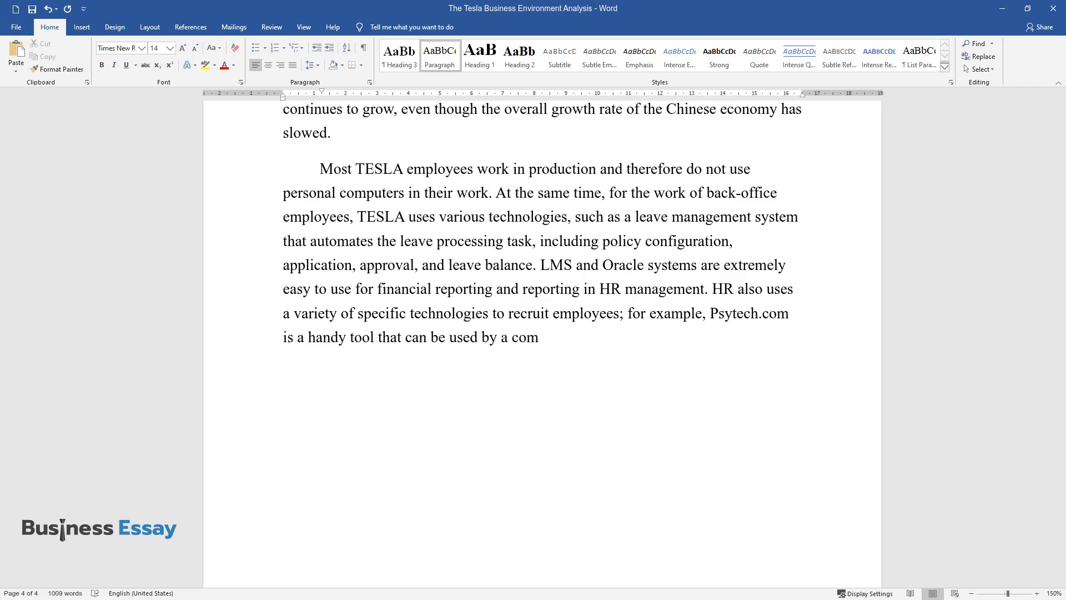
{"action": "type", "text": "pany to select suitable candidat"}
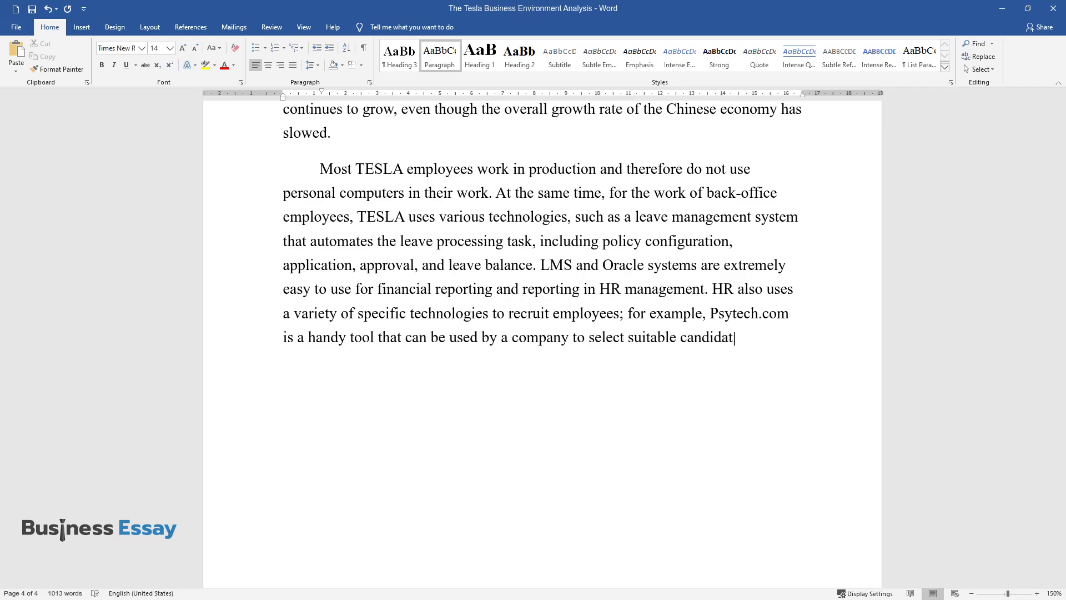
- Finish the employee-technologies paragraph with '…by passing tests and filling out various forms.'
{"action": "type", "text": "by passing tests and filling out various forms."}
- Start a paragraph on office workers' software such as Microsoft's HR Helpdesk and Teams
{"action": "key", "text": "Return"}
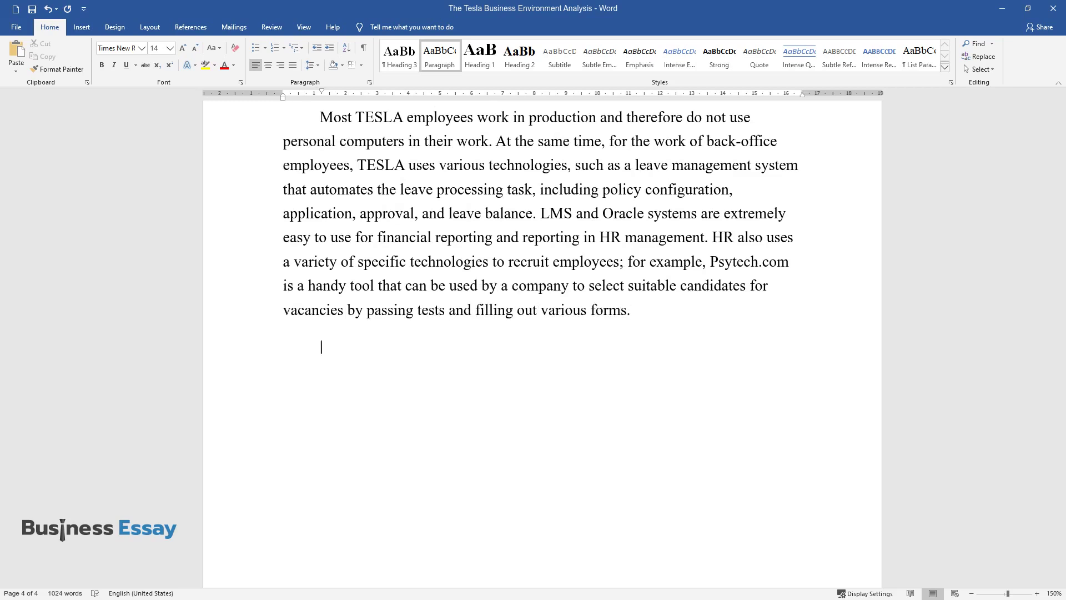
{"action": "type", "text": "Office wo"}
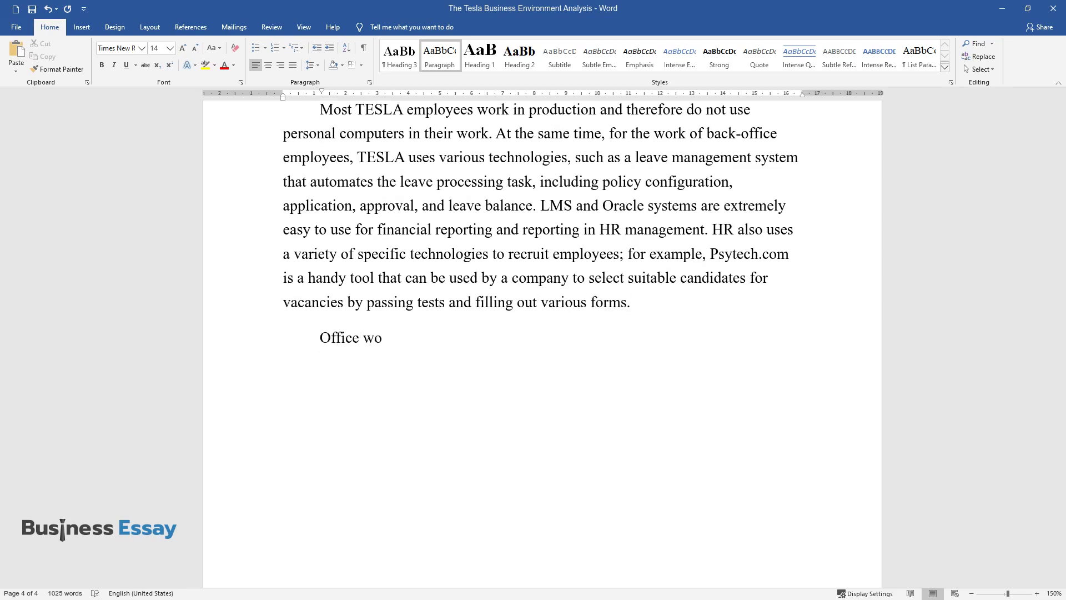
{"action": "type", "text": "ftware s"}
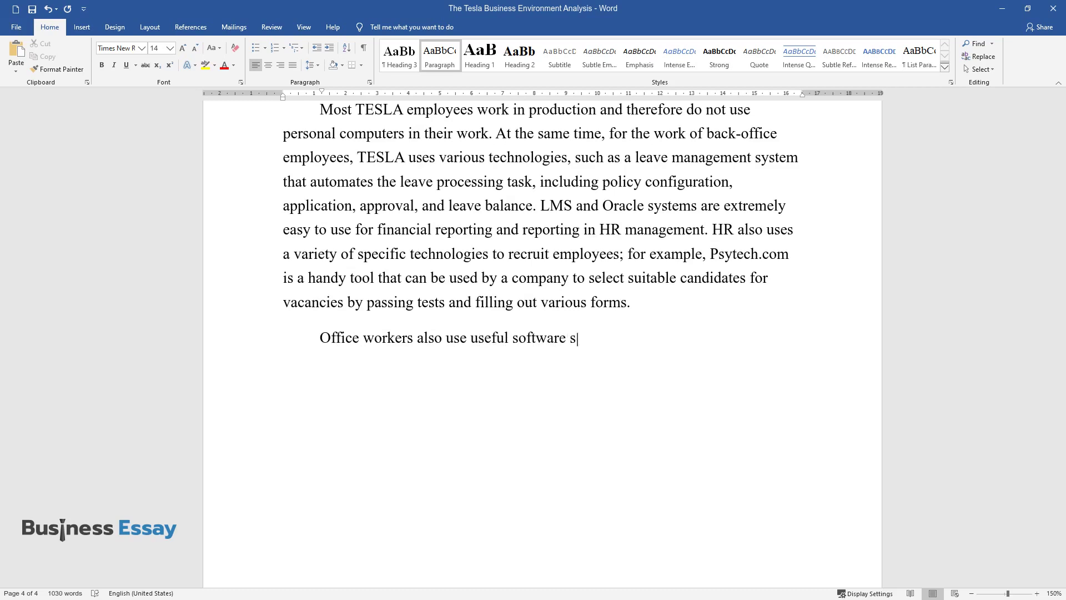
{"action": "type", "text": "uch as Microsoft's HR Helpdesk and Teams"}
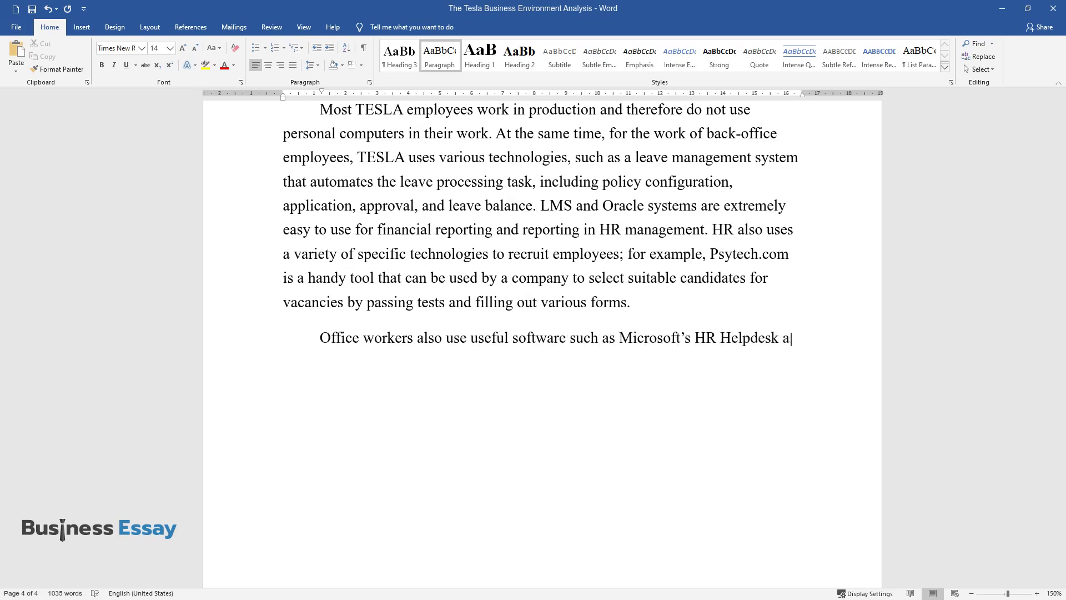
{"action": "type", "text": " for work communication a"}
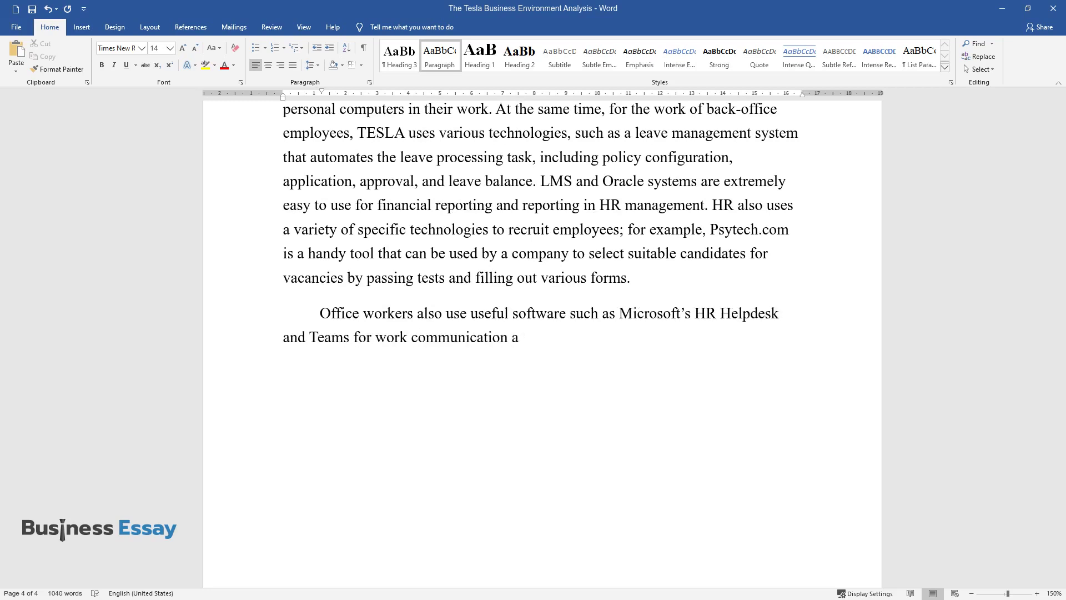
{"action": "type", "text": "nd information exchange. Slack, "}
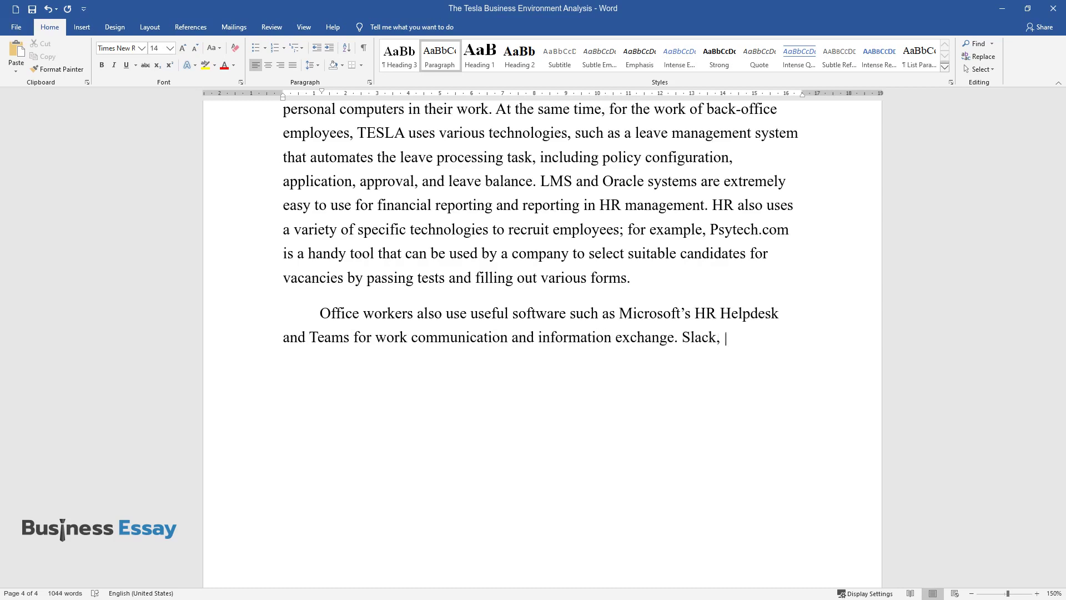
{"action": "type", "text": "Zoom, and ZenHr"}
{"action": "type", "text": " are also handy f"}
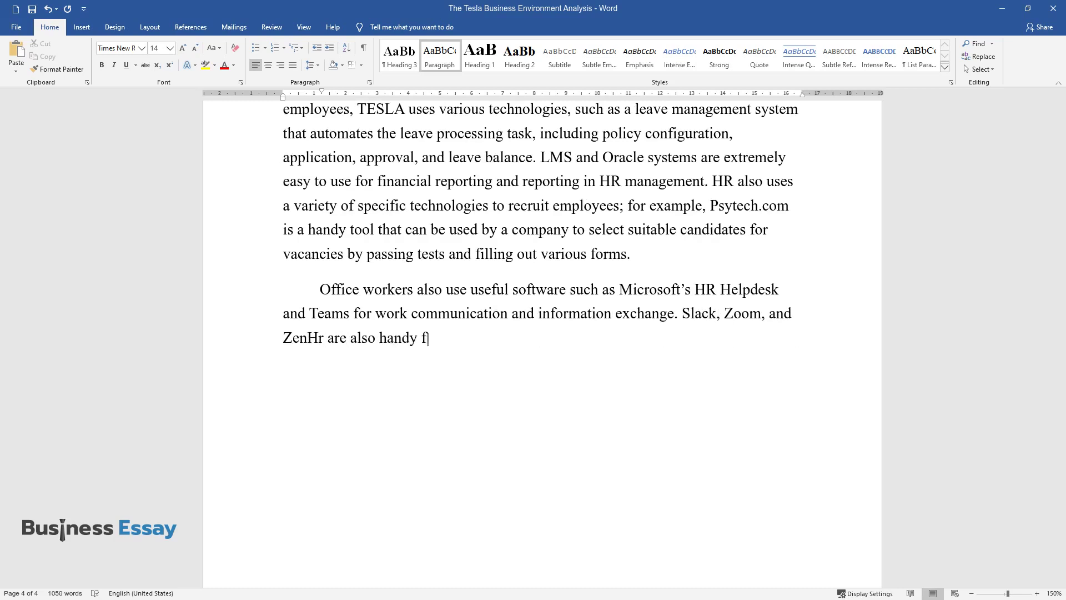
{"action": "type", "text": "or the less formal communication"}
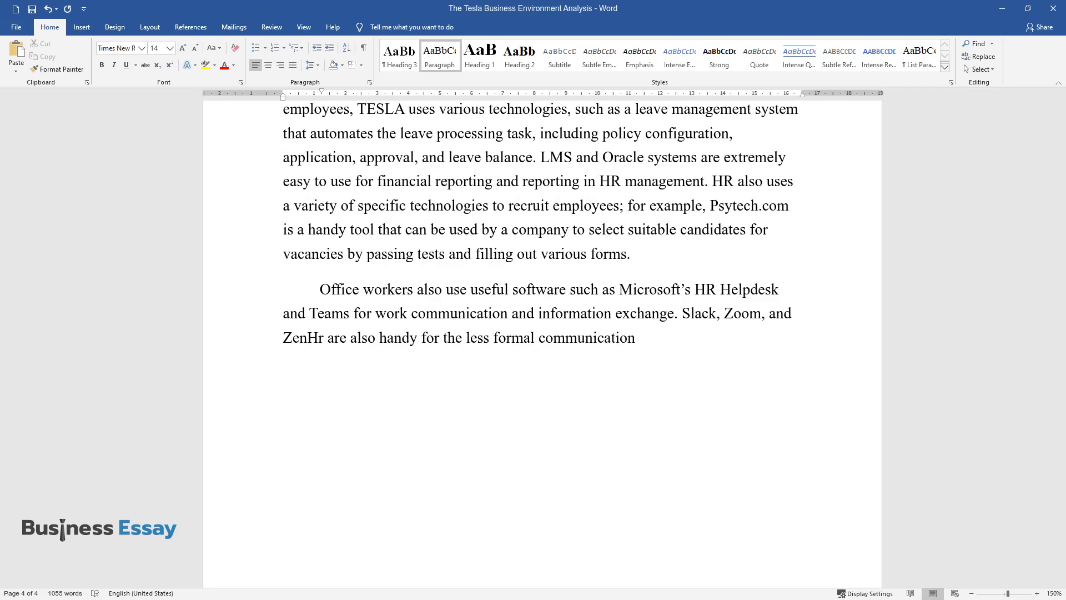
{"action": "type", "text": " between colleagues. These techno"}
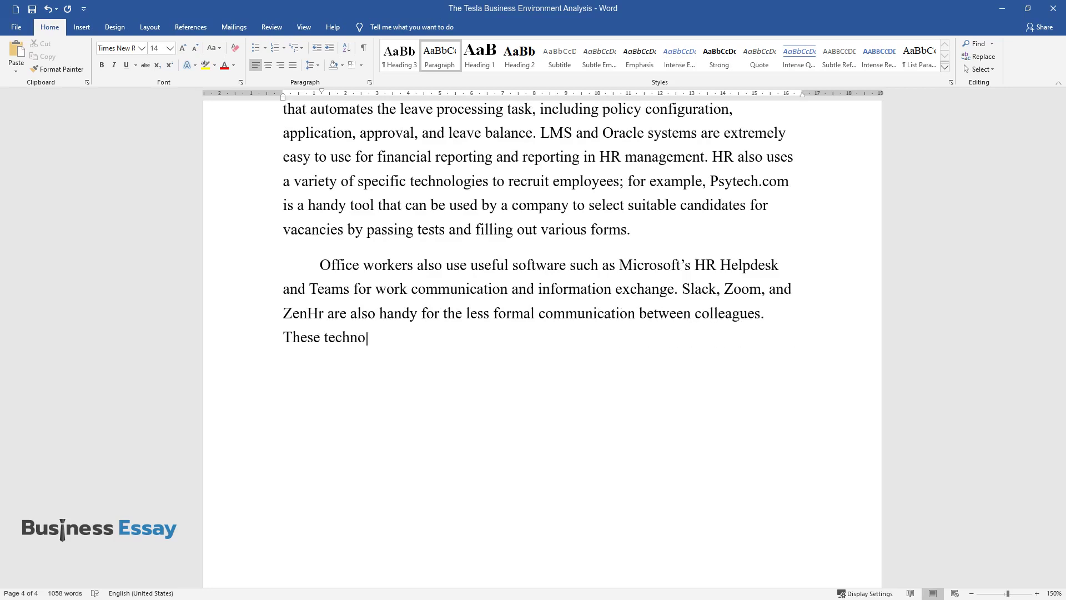
{"action": "type", "text": "logies have received increased d"}
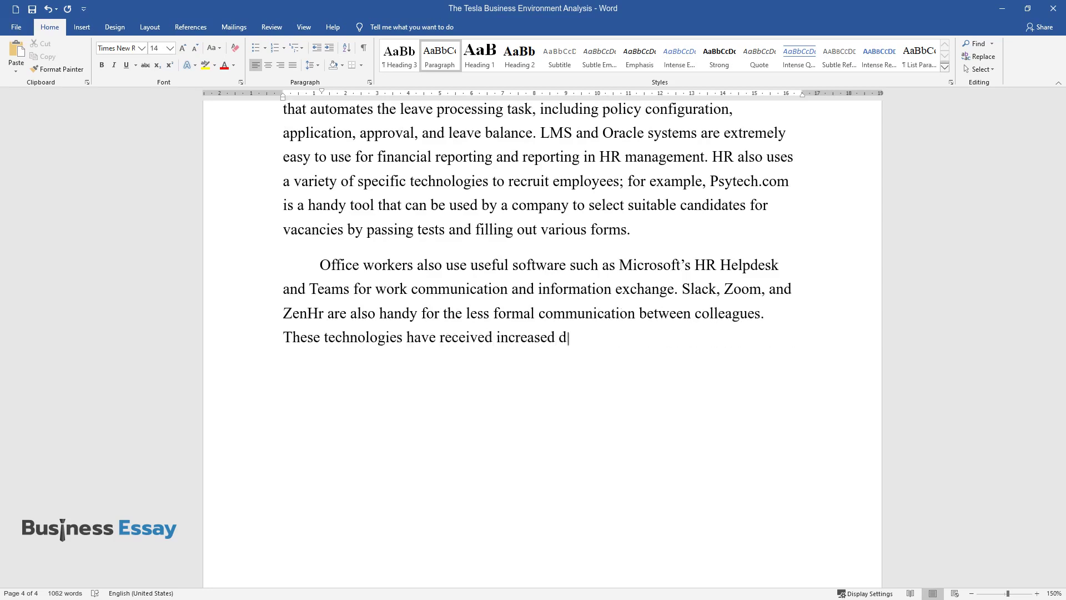
{"action": "type", "text": "emand at TESLA and around the wo"}
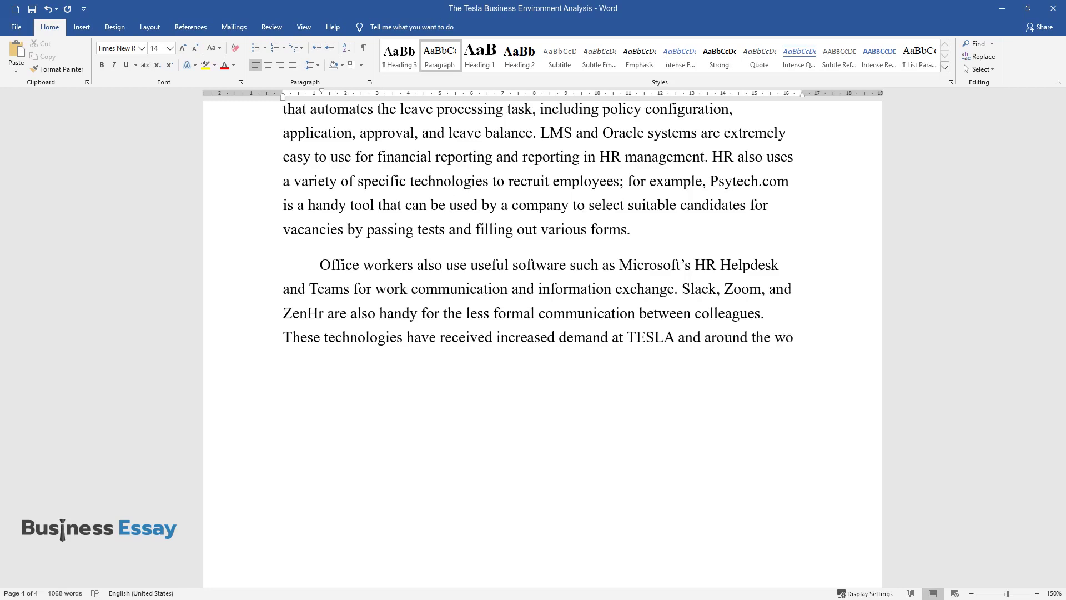
{"action": "type", "text": "rld with the outbreak of the cor"}
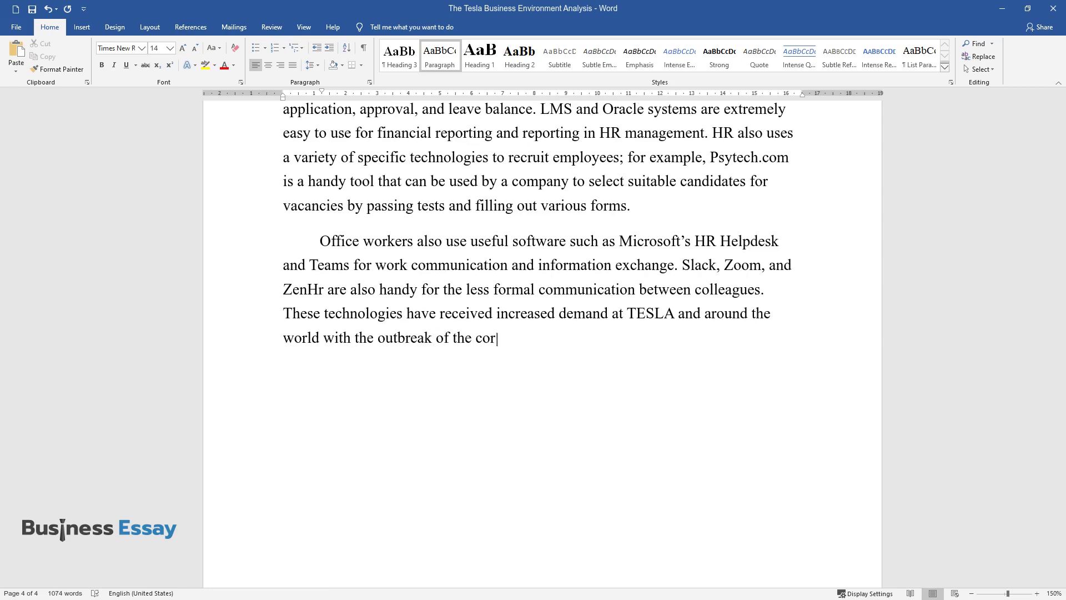
{"action": "type", "text": "onavirus epidemic. ZenHr is an es"}
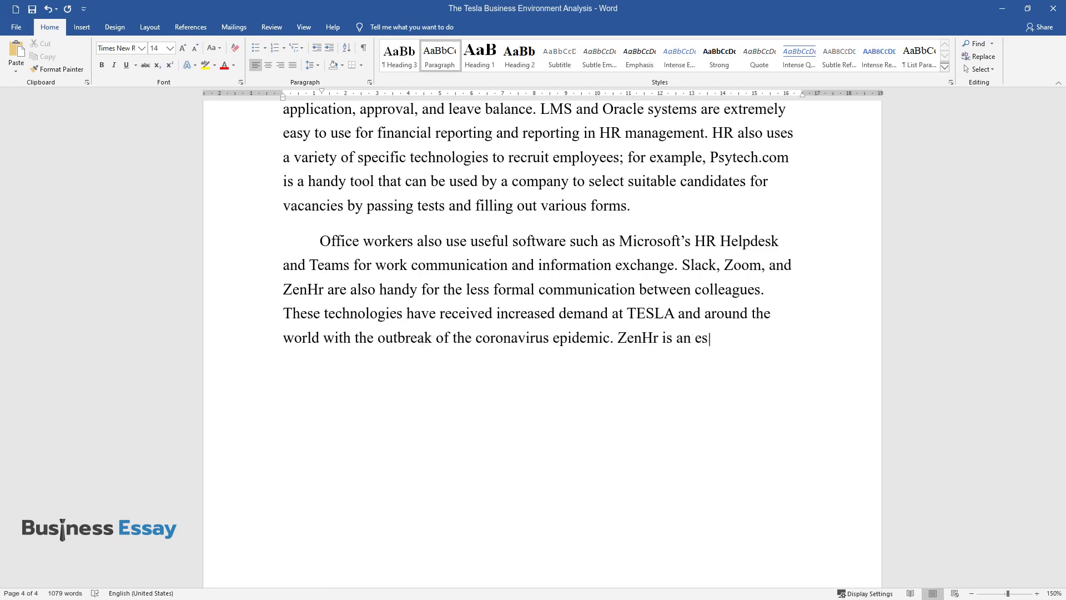
{"action": "type", "text": "pecially interesting too"}
{"action": "type", "text": "l as it"}
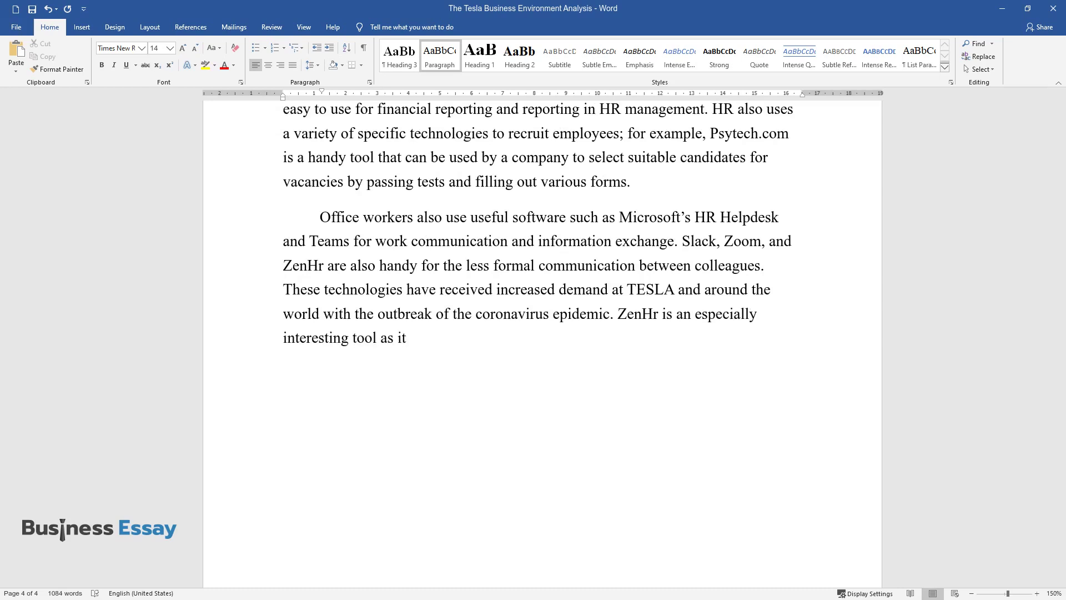
{"action": "type", "text": " helps to implement the staff man"}
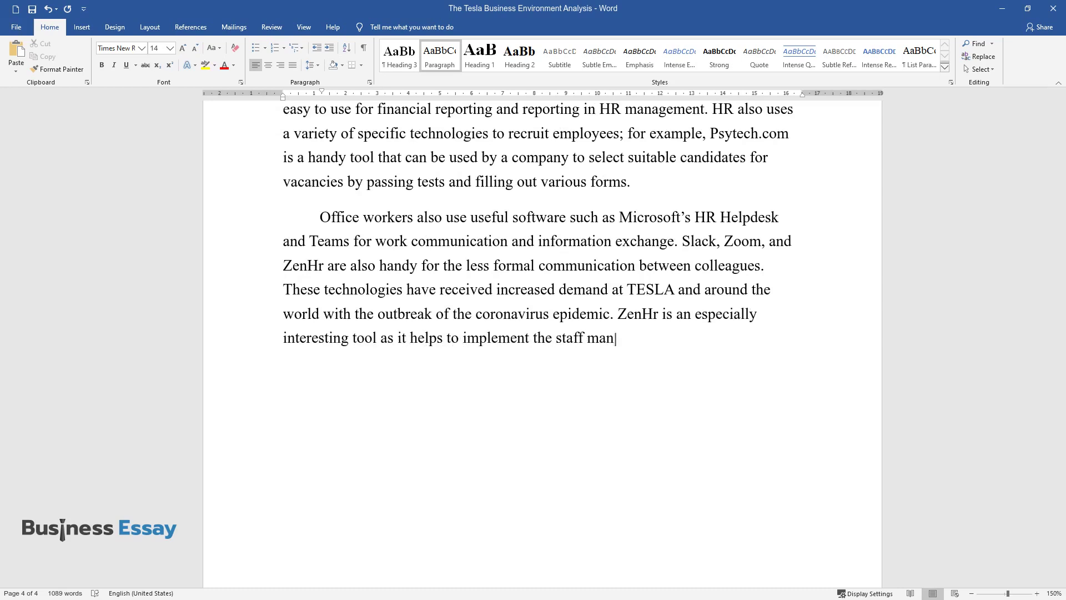
{"action": "type", "text": "agement of the company and manage the peo"}
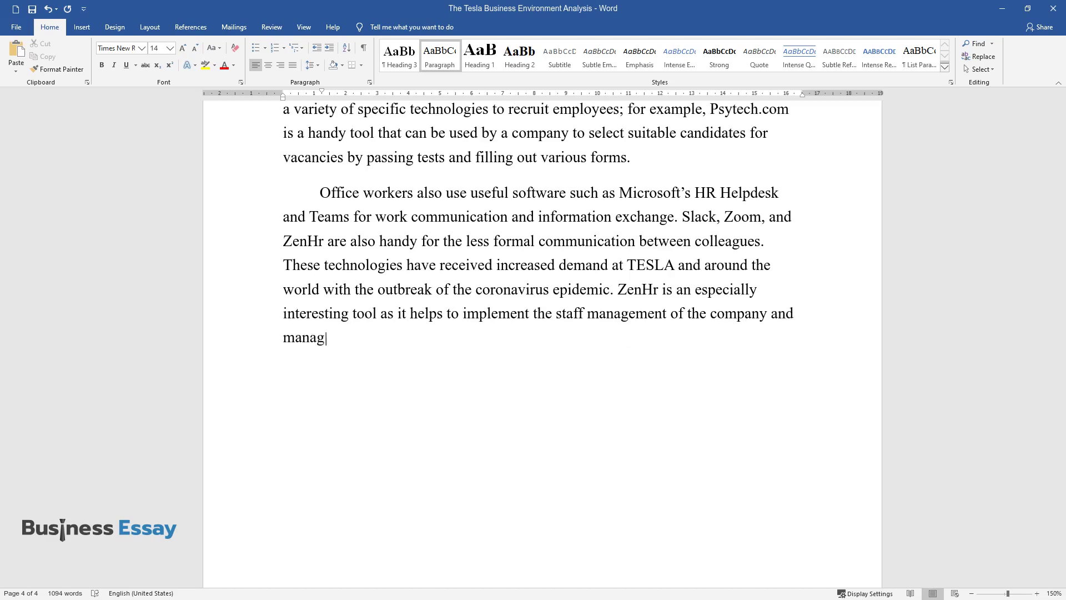
{"action": "type", "text": "ple's personal information like positio"}
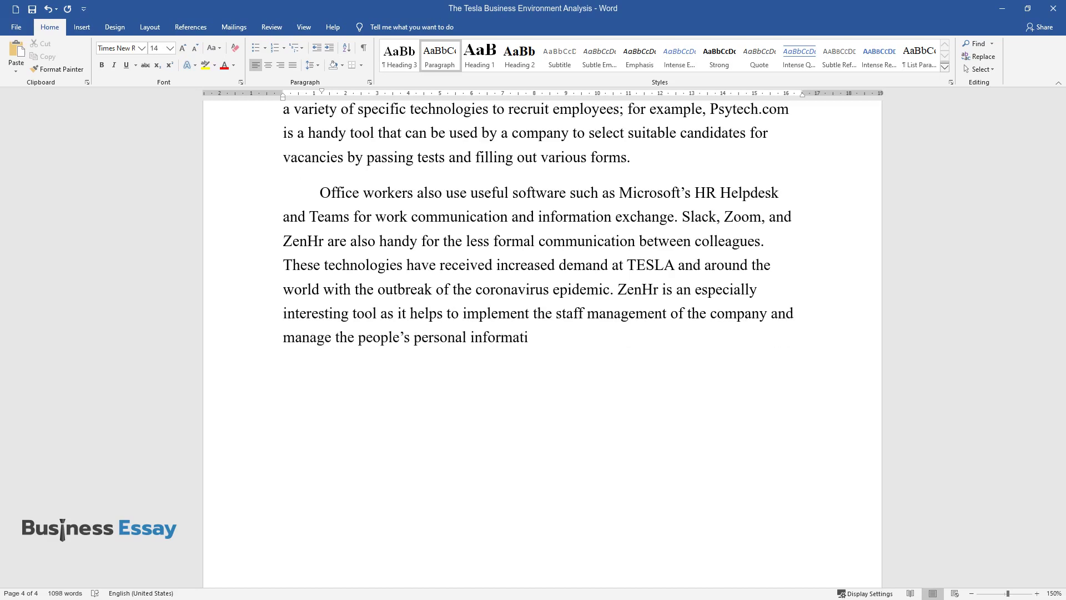
{"action": "type", "text": "n, name, or sala"}
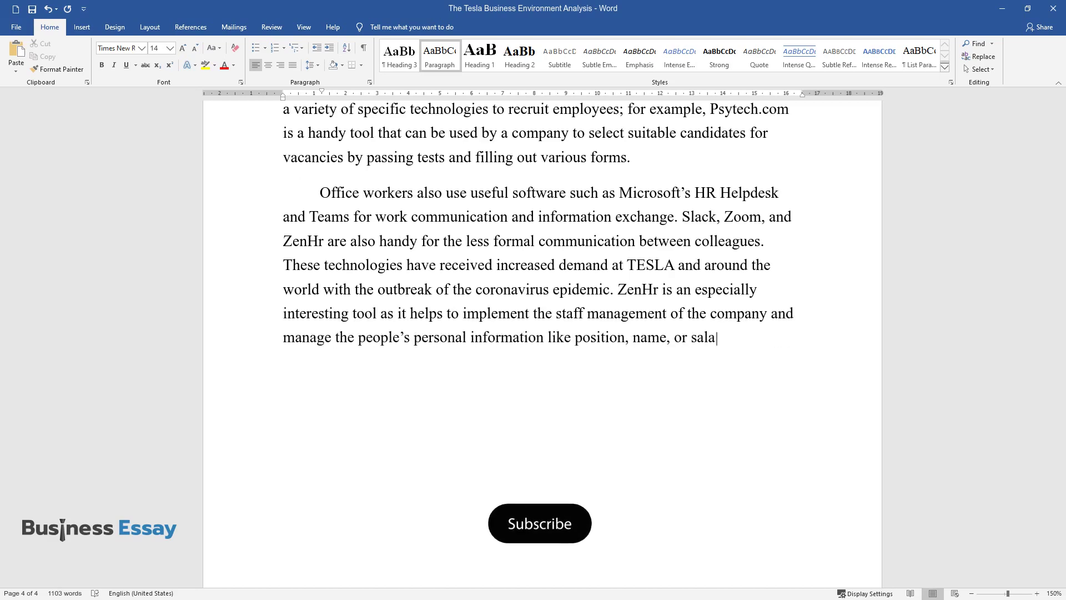
{"action": "type", "text": "ry. ZenHr also shares some functi"}
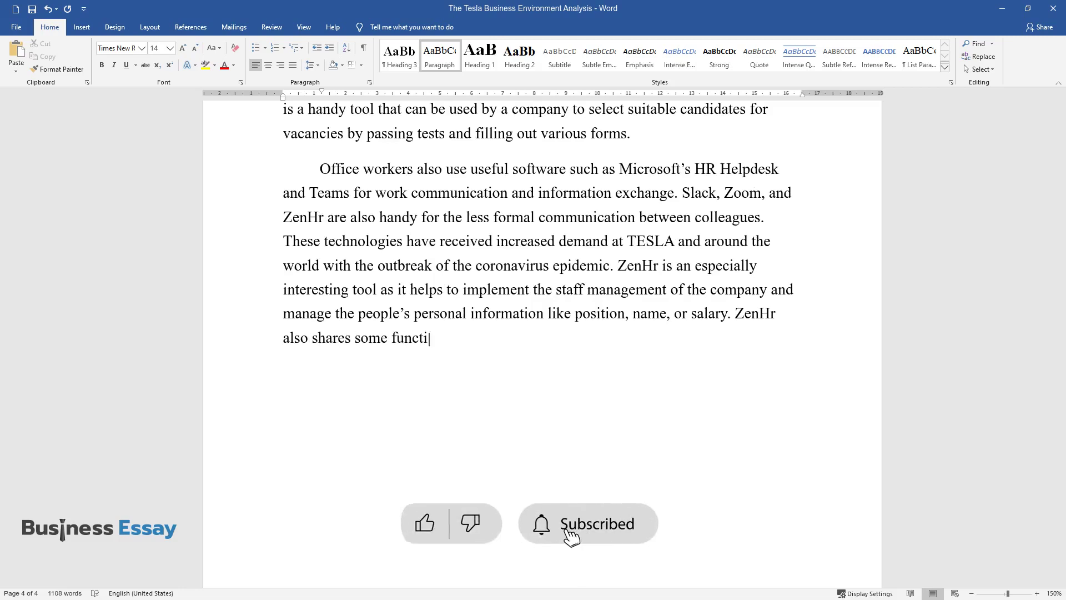
{"action": "type", "text": "onality with the LMS and HR Help"}
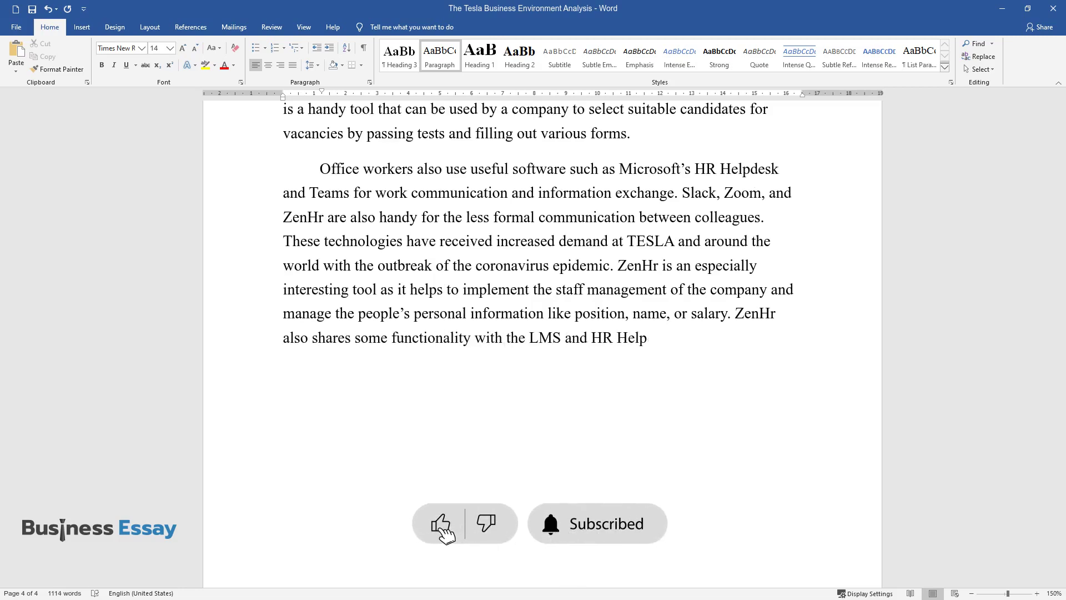
{"action": "type", "text": "desk, like sending requests for a"}
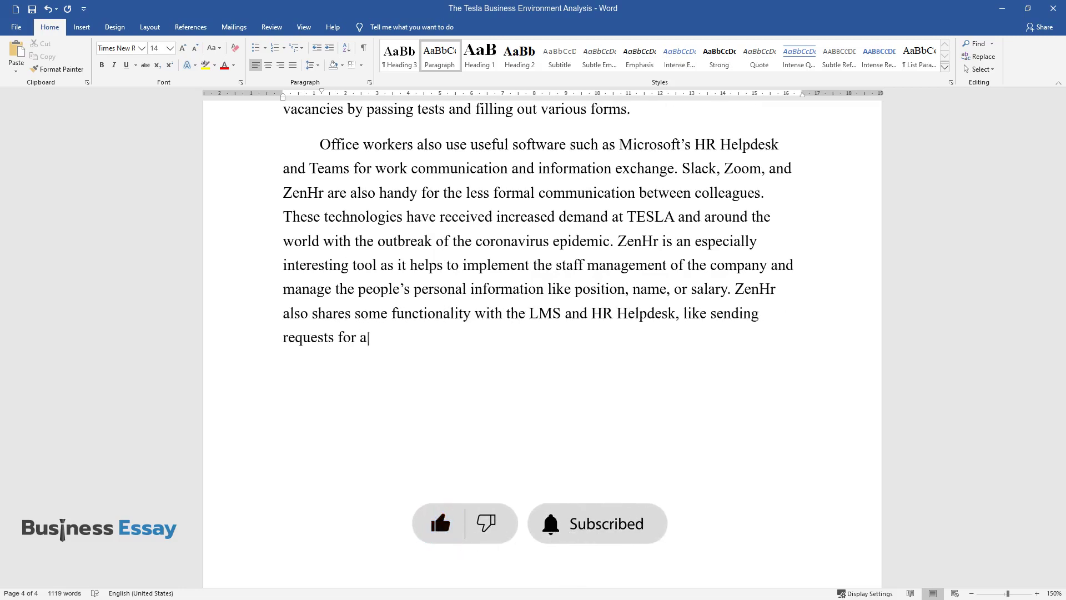
{"action": "type", "text": "nnual or overtime leaves."}
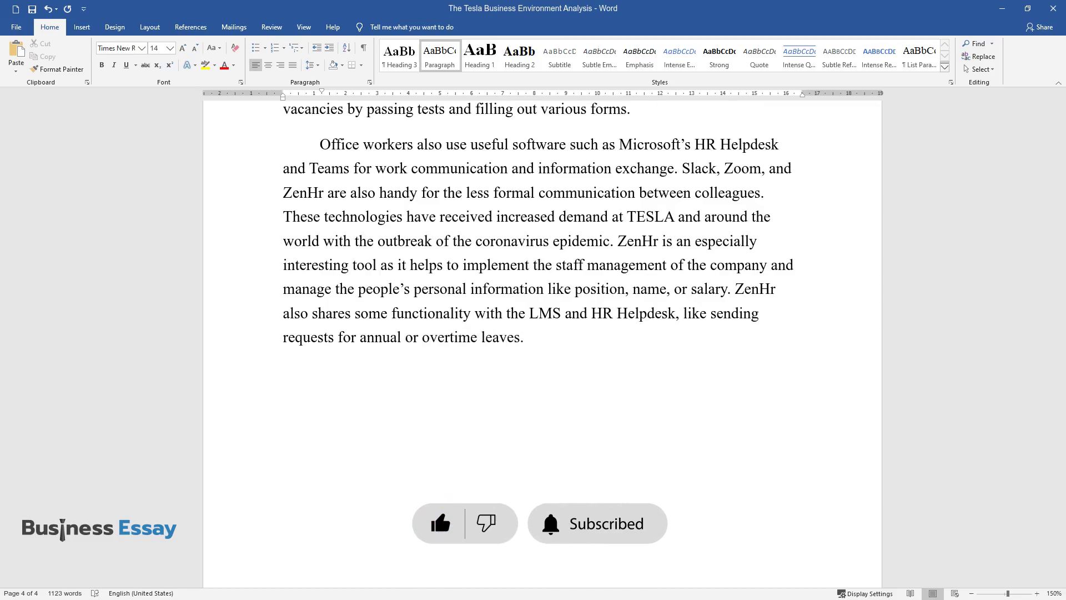